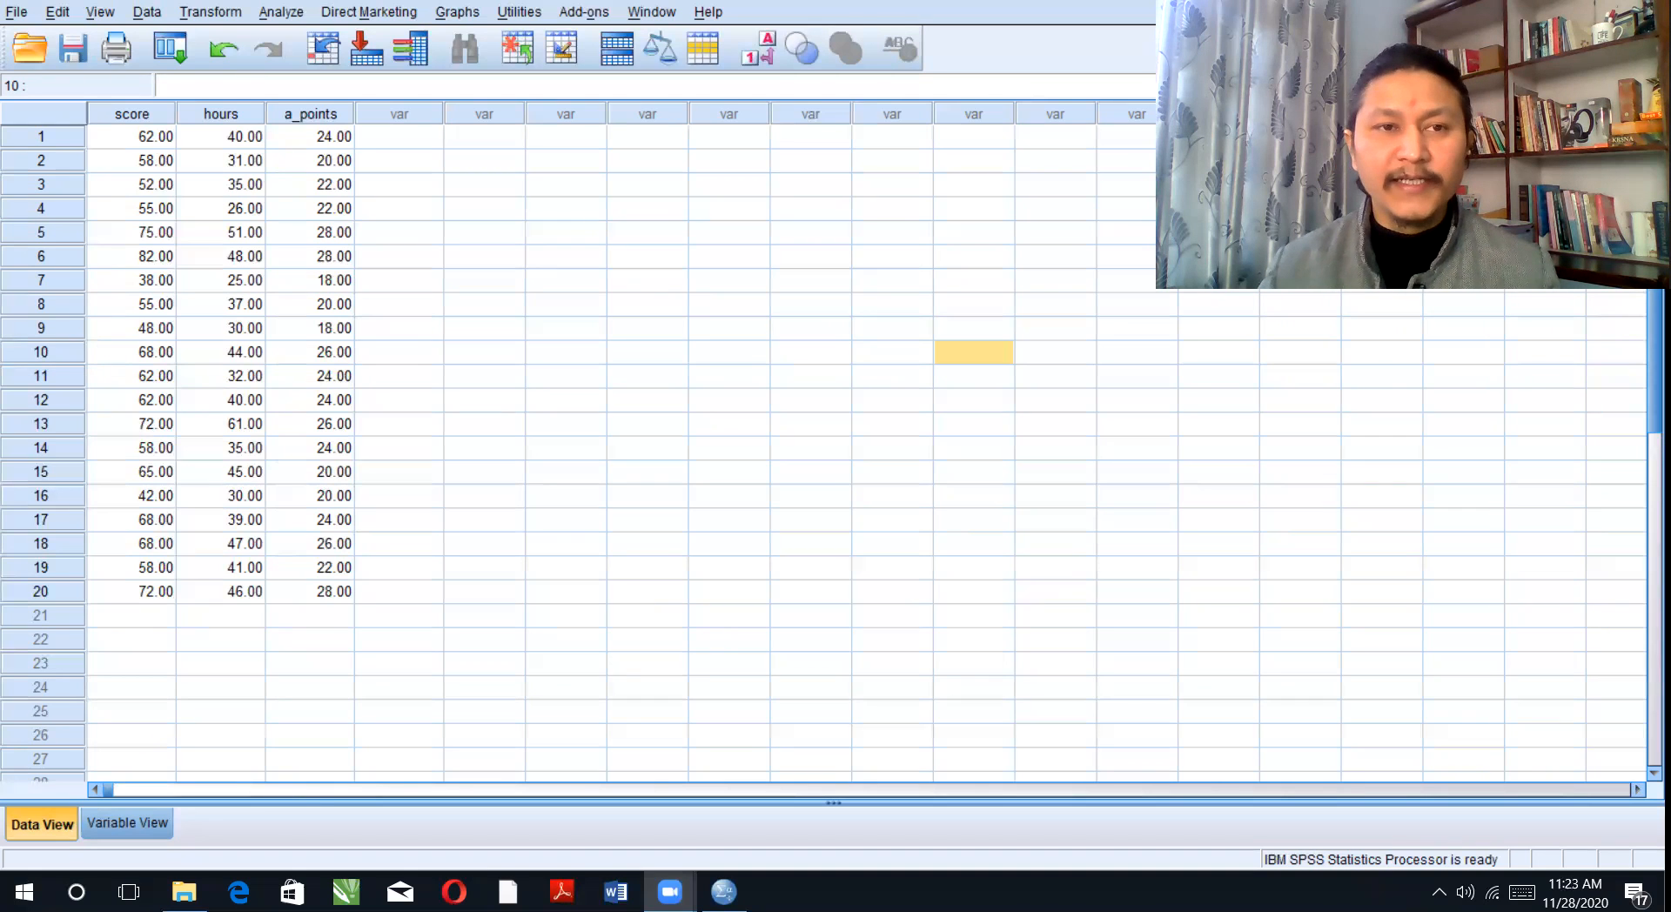
Set up a fresh Means comparison with exam score as the dependent variable and hours spent revising as the independent variable.
left_click(280, 12)
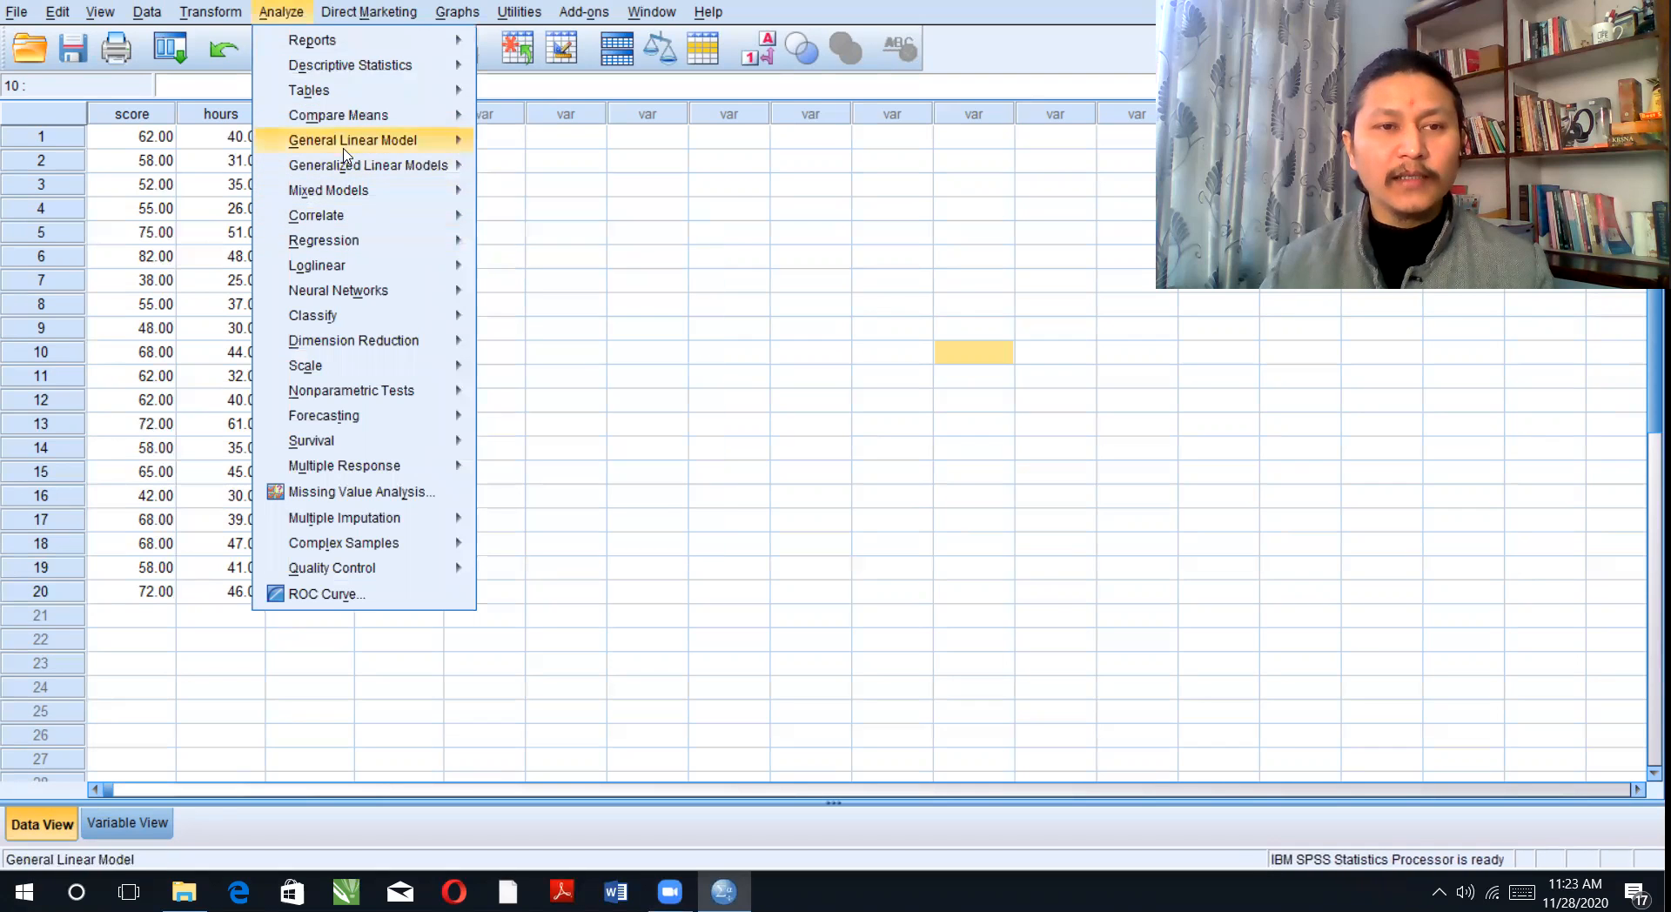
mouse_move(344, 113)
left_click(526, 119)
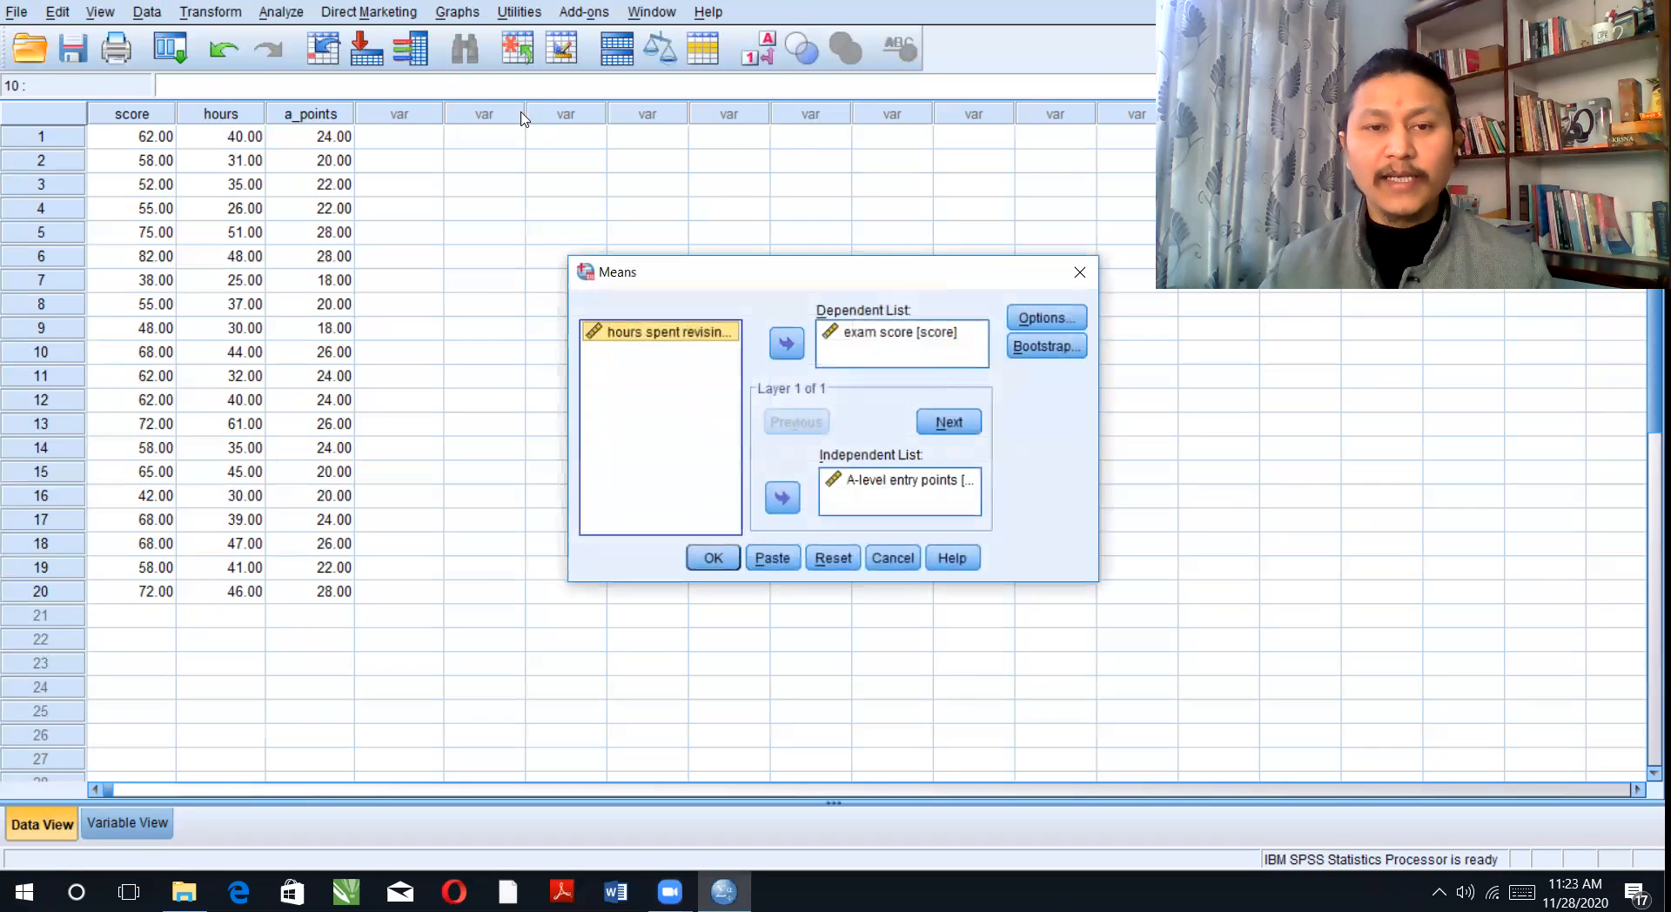
left_click(831, 558)
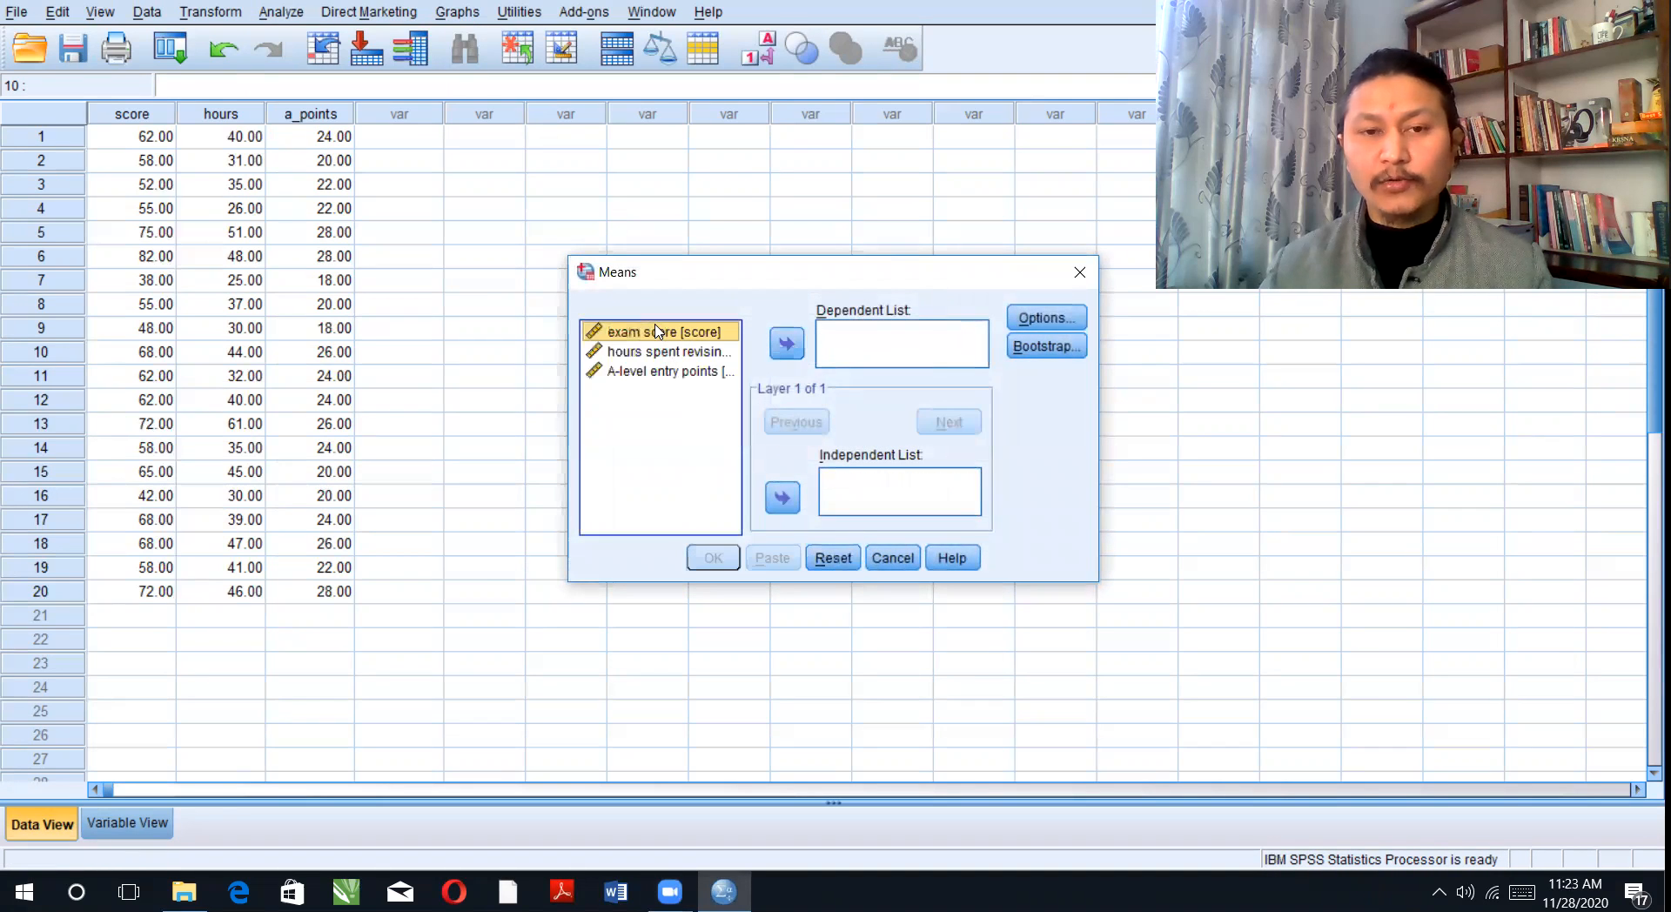
left_click(785, 343)
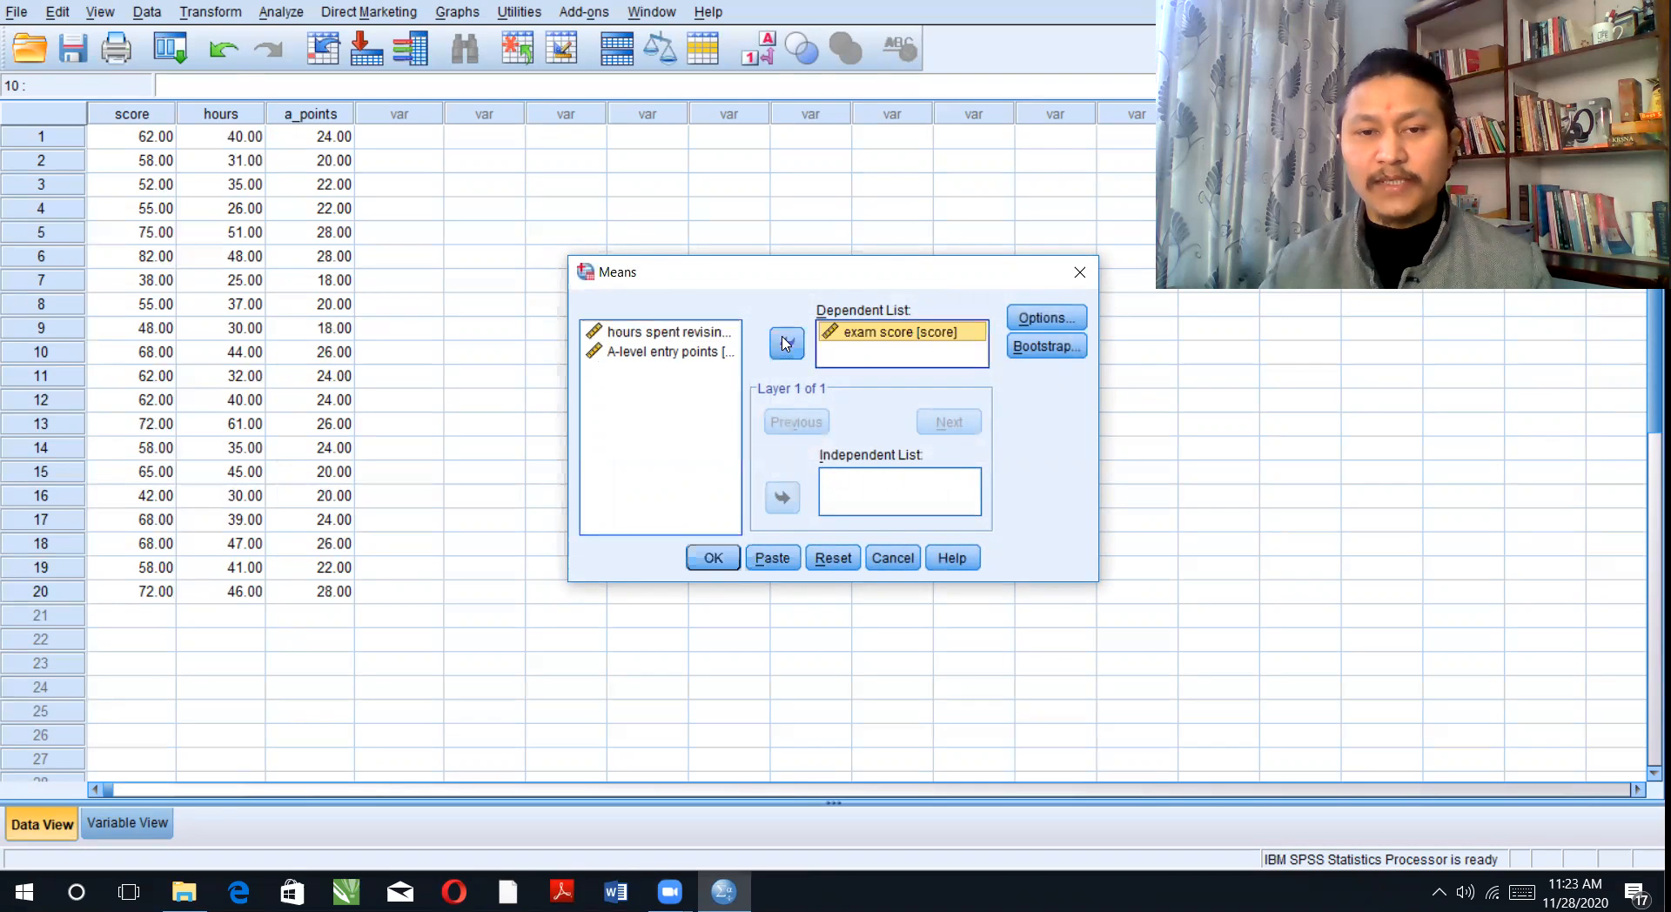
left_click(671, 338)
left_click(781, 498)
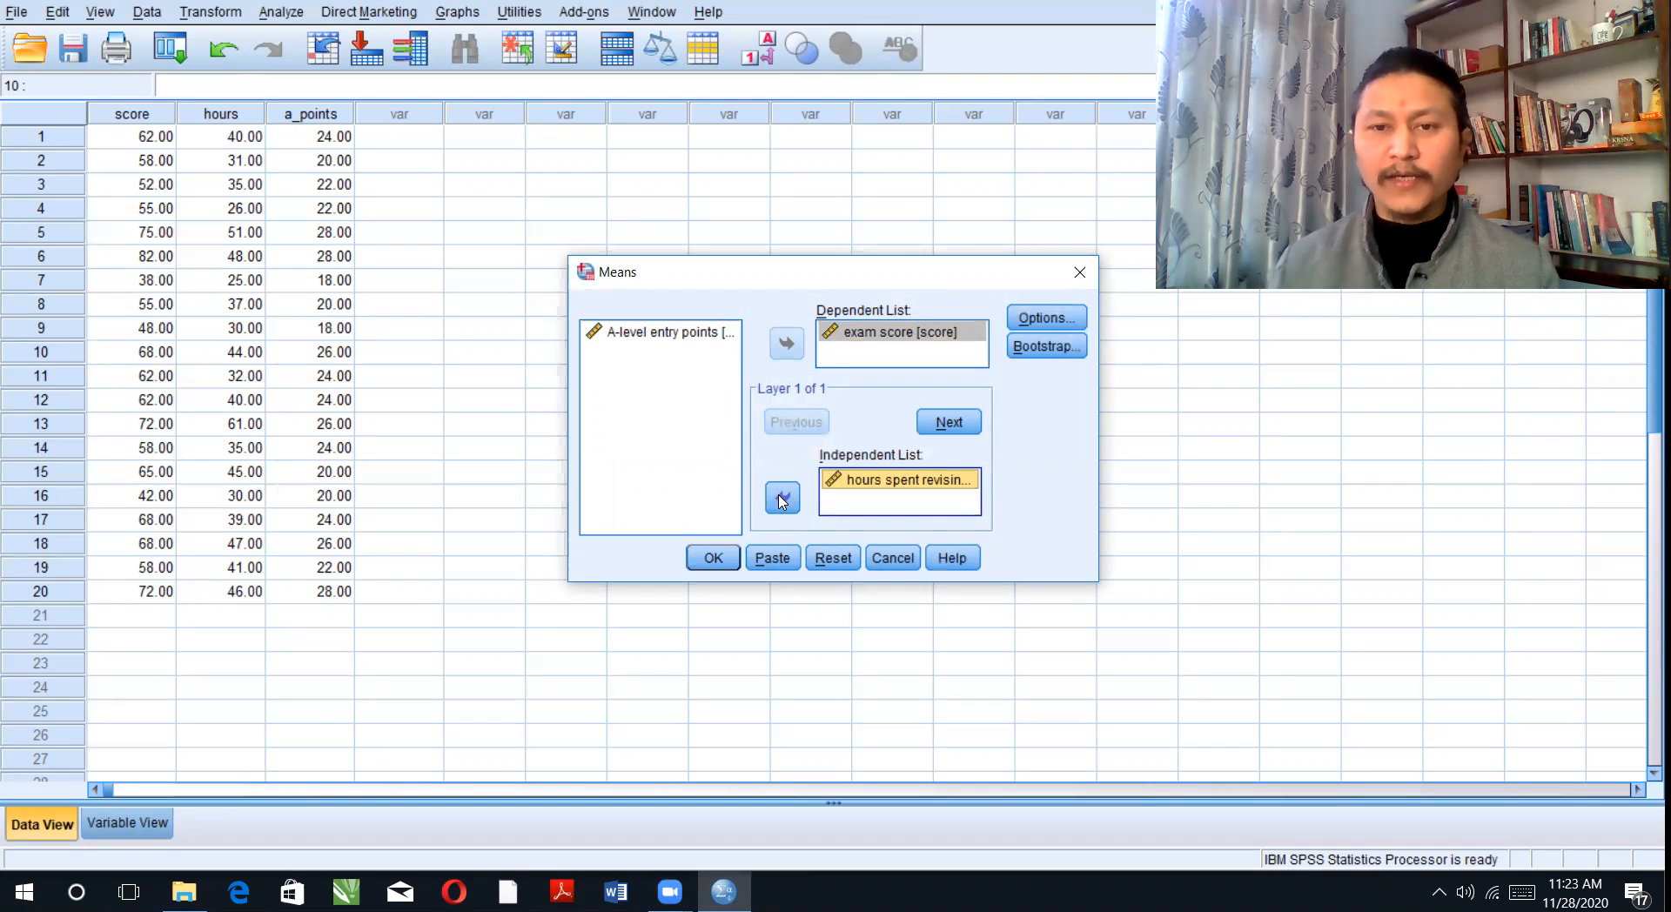
Enable the test for linearity, run the Means analysis for hours spent revising, and review its ANOVA table.
left_click(1046, 318)
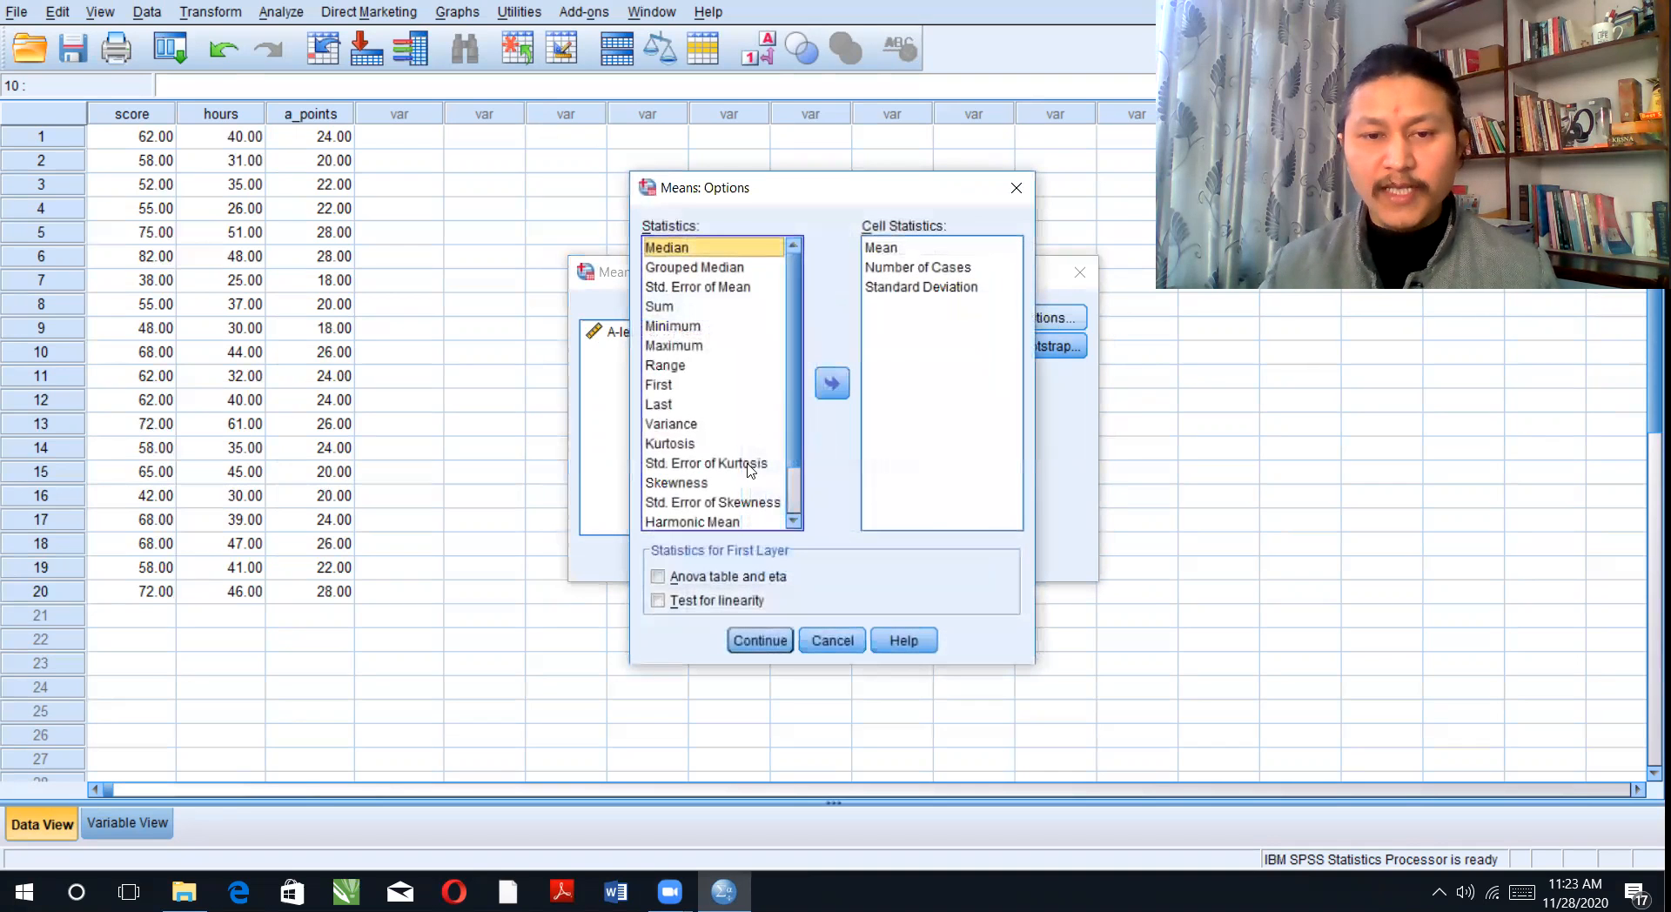
left_click(657, 601)
left_click(759, 640)
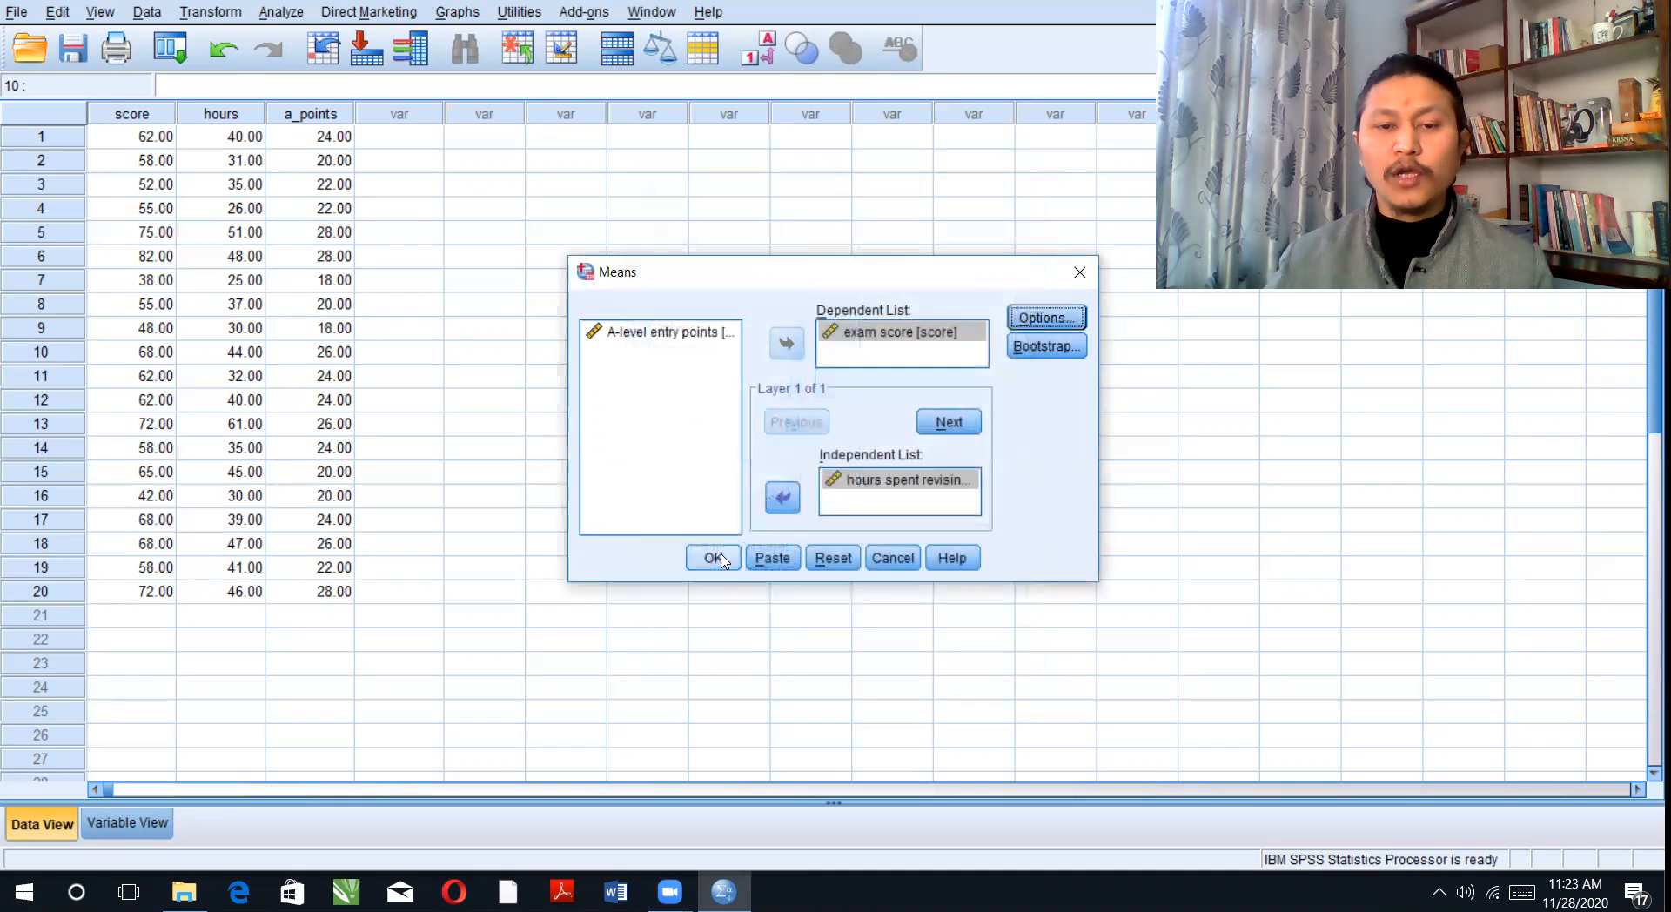
left_click(714, 558)
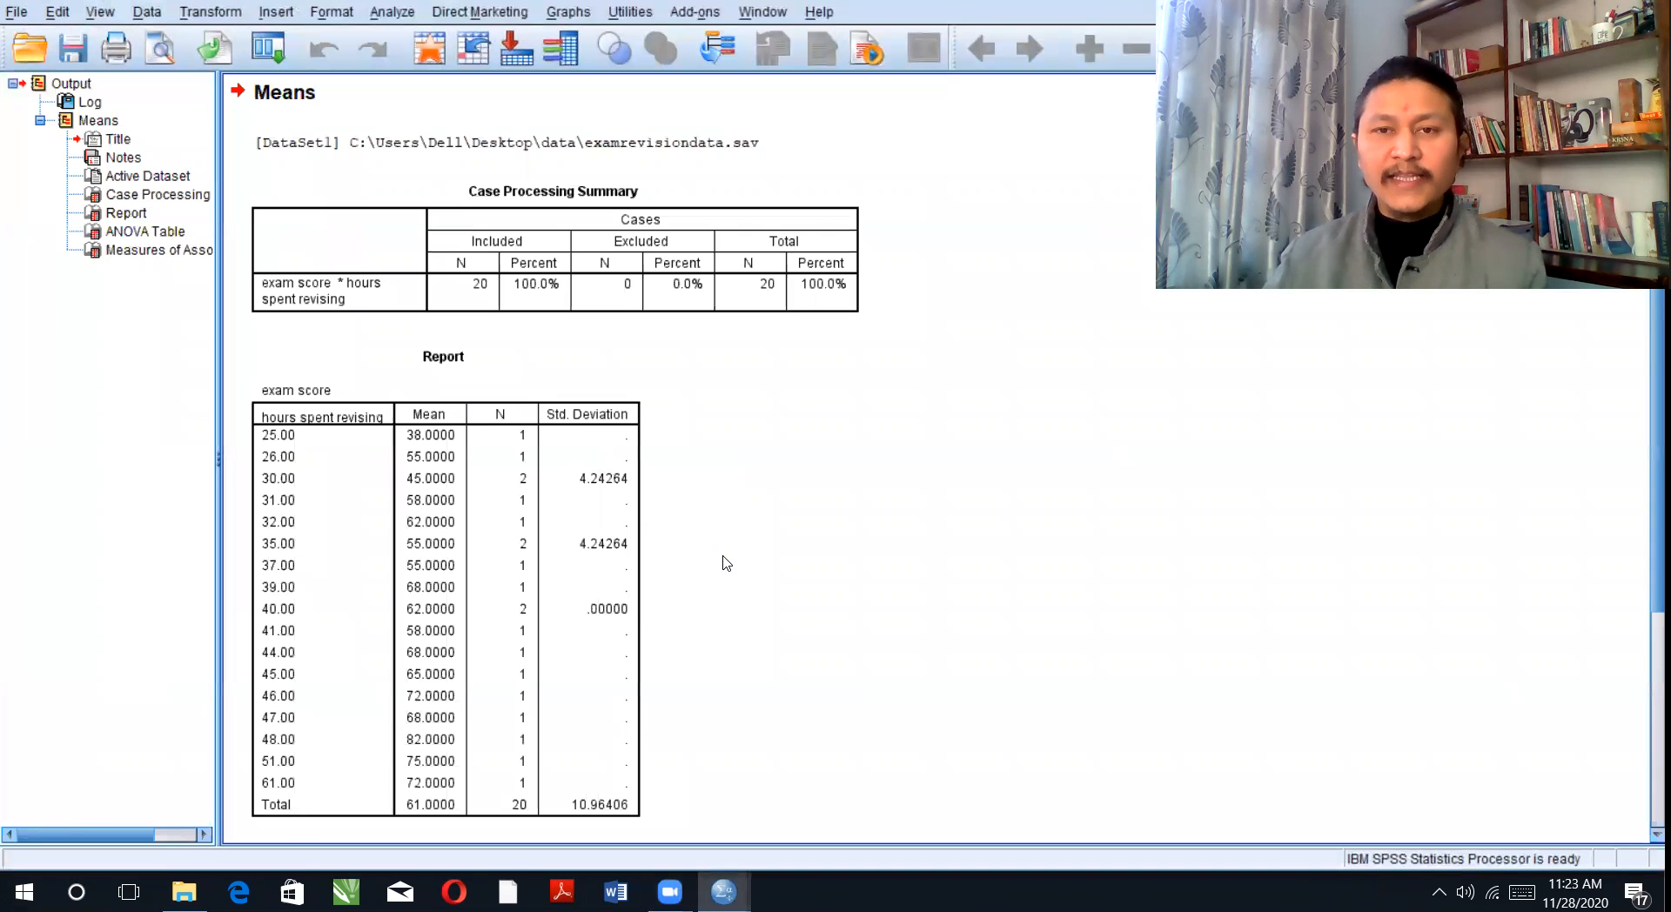
scroll(721, 562, "down", 4)
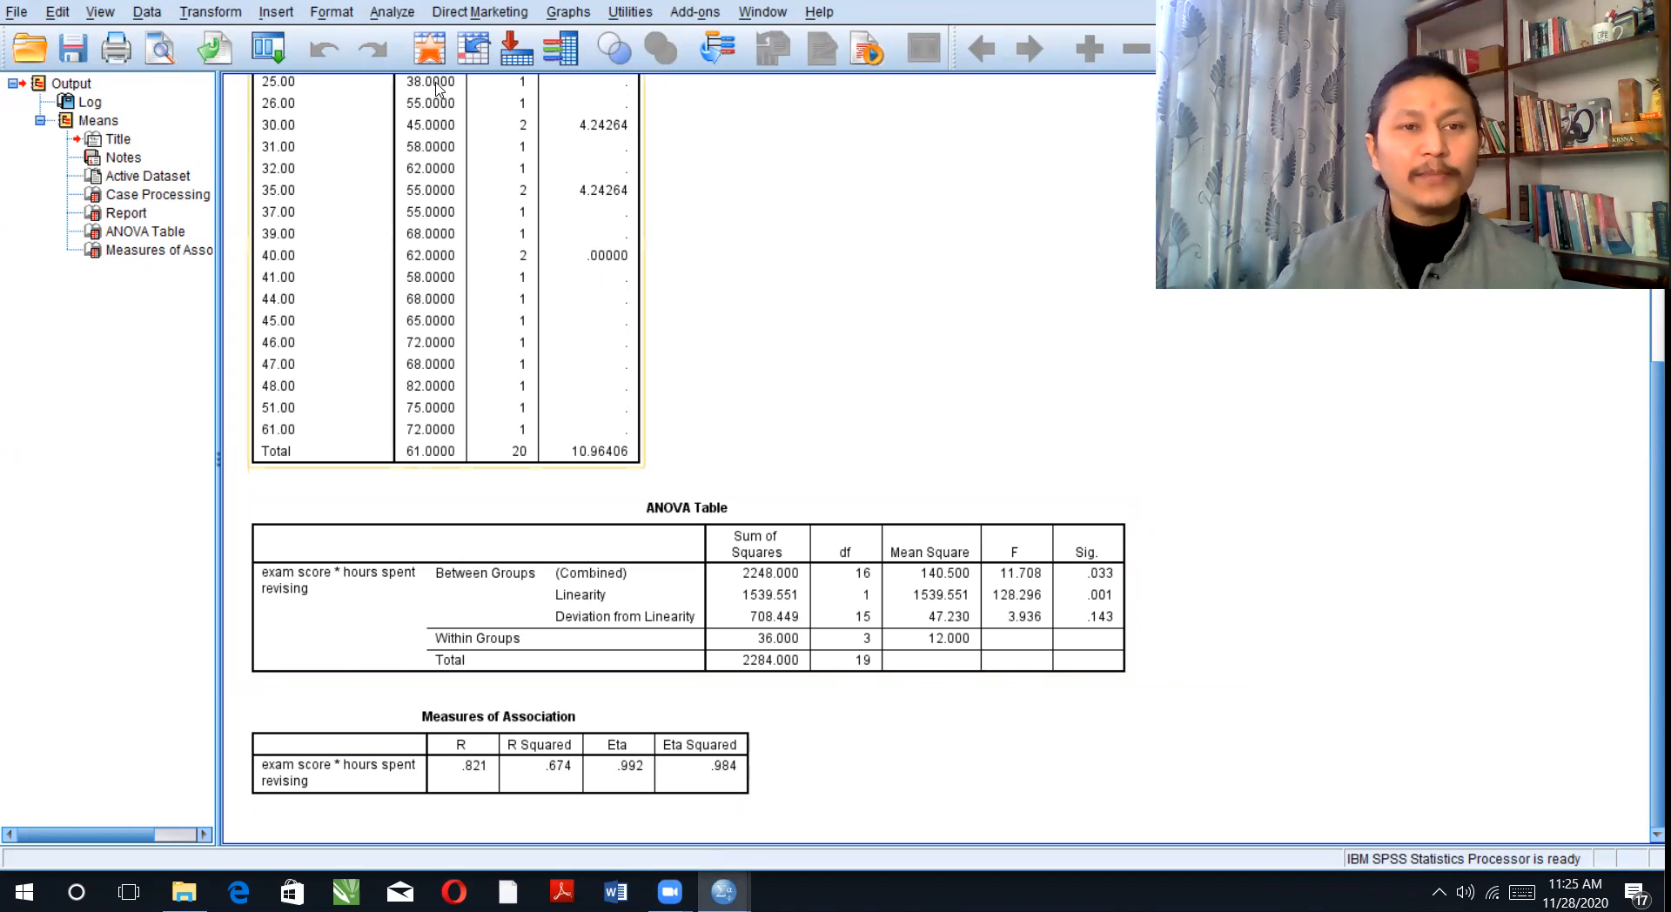
Reopen the Means comparison and replace hours spent revising with A-level entry points as the independent variable.
left_click(389, 12)
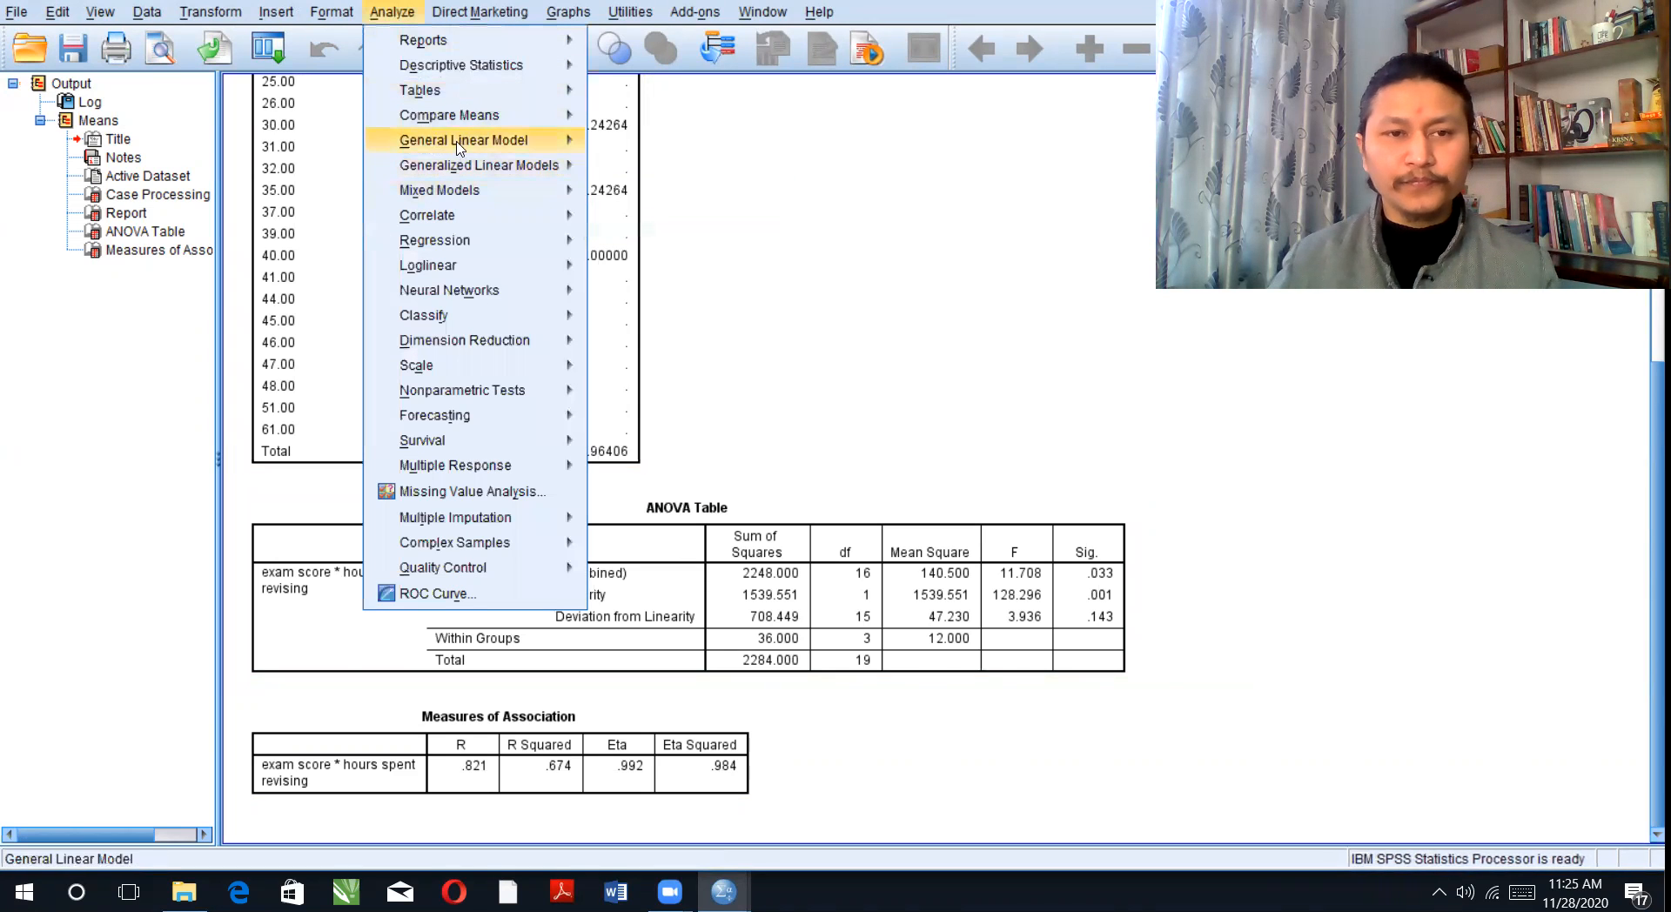
left_click(648, 122)
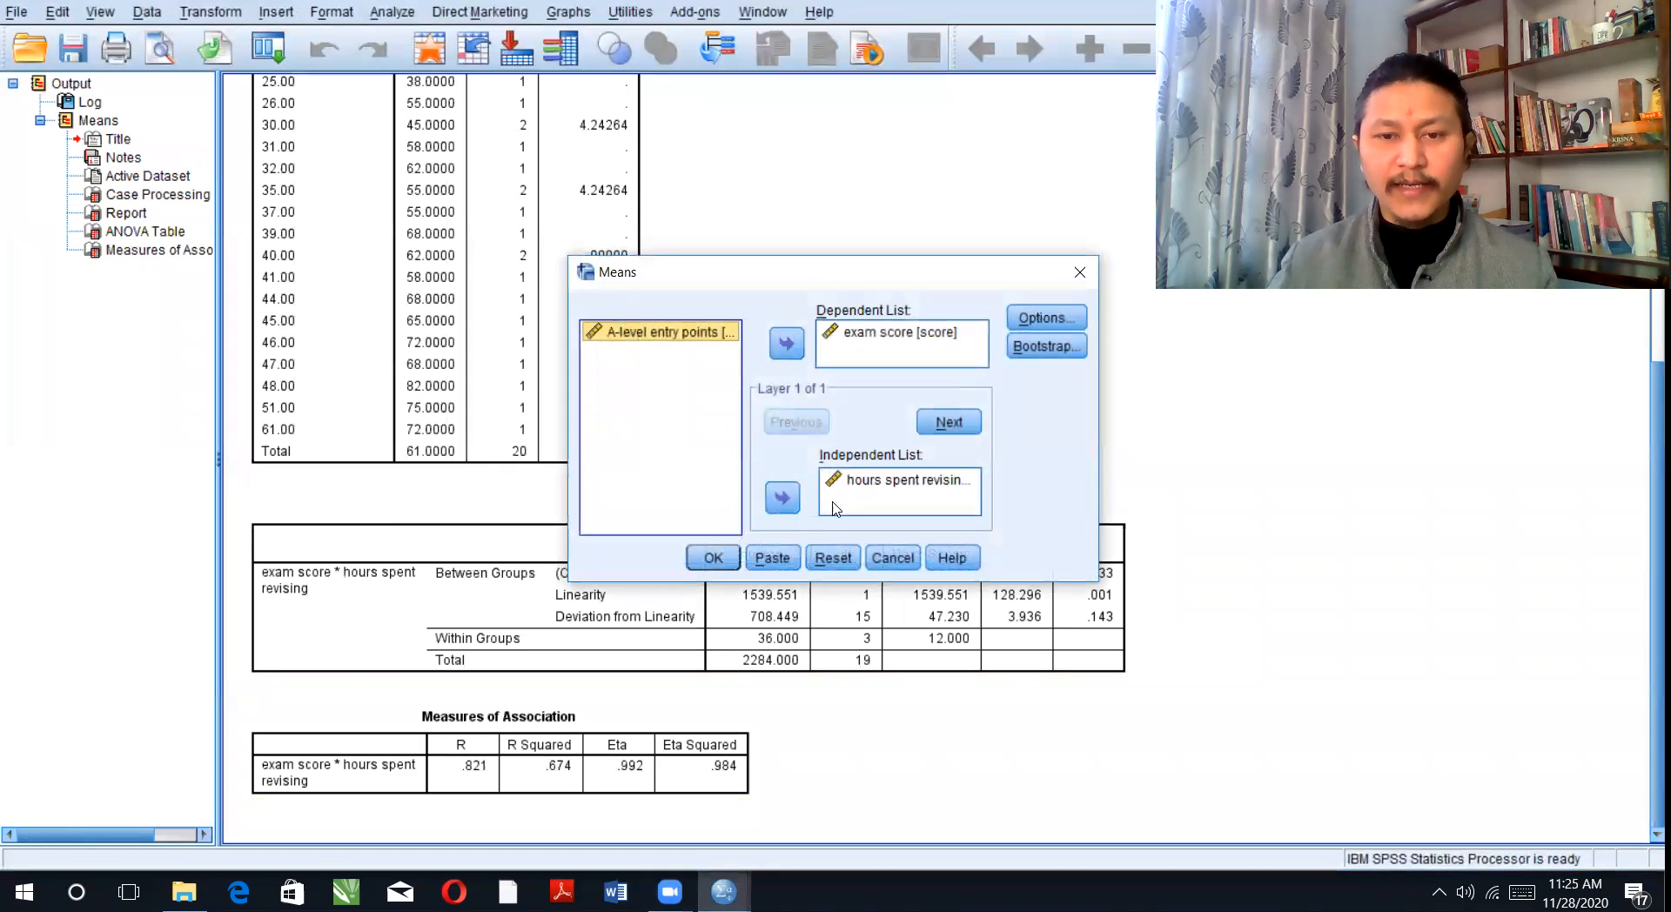
left_click(914, 479)
left_click(783, 499)
left_click(647, 355)
left_click(783, 499)
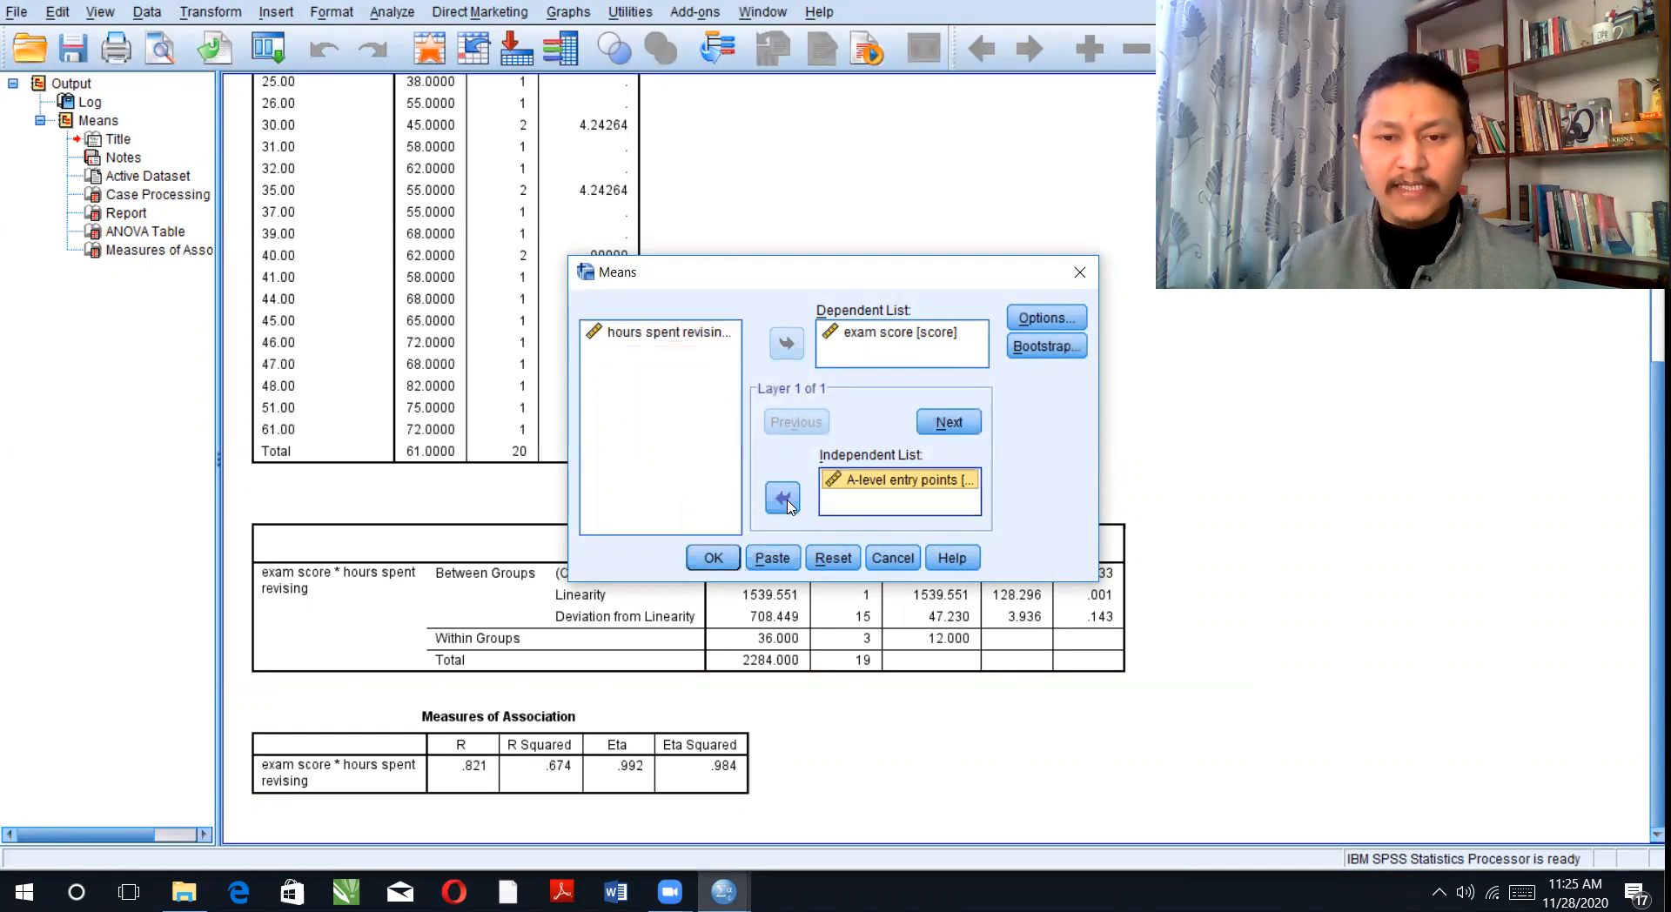
Check that the linearity test is selected, run the Means analysis for A-level entry points, and review its ANOVA table.
left_click(1047, 317)
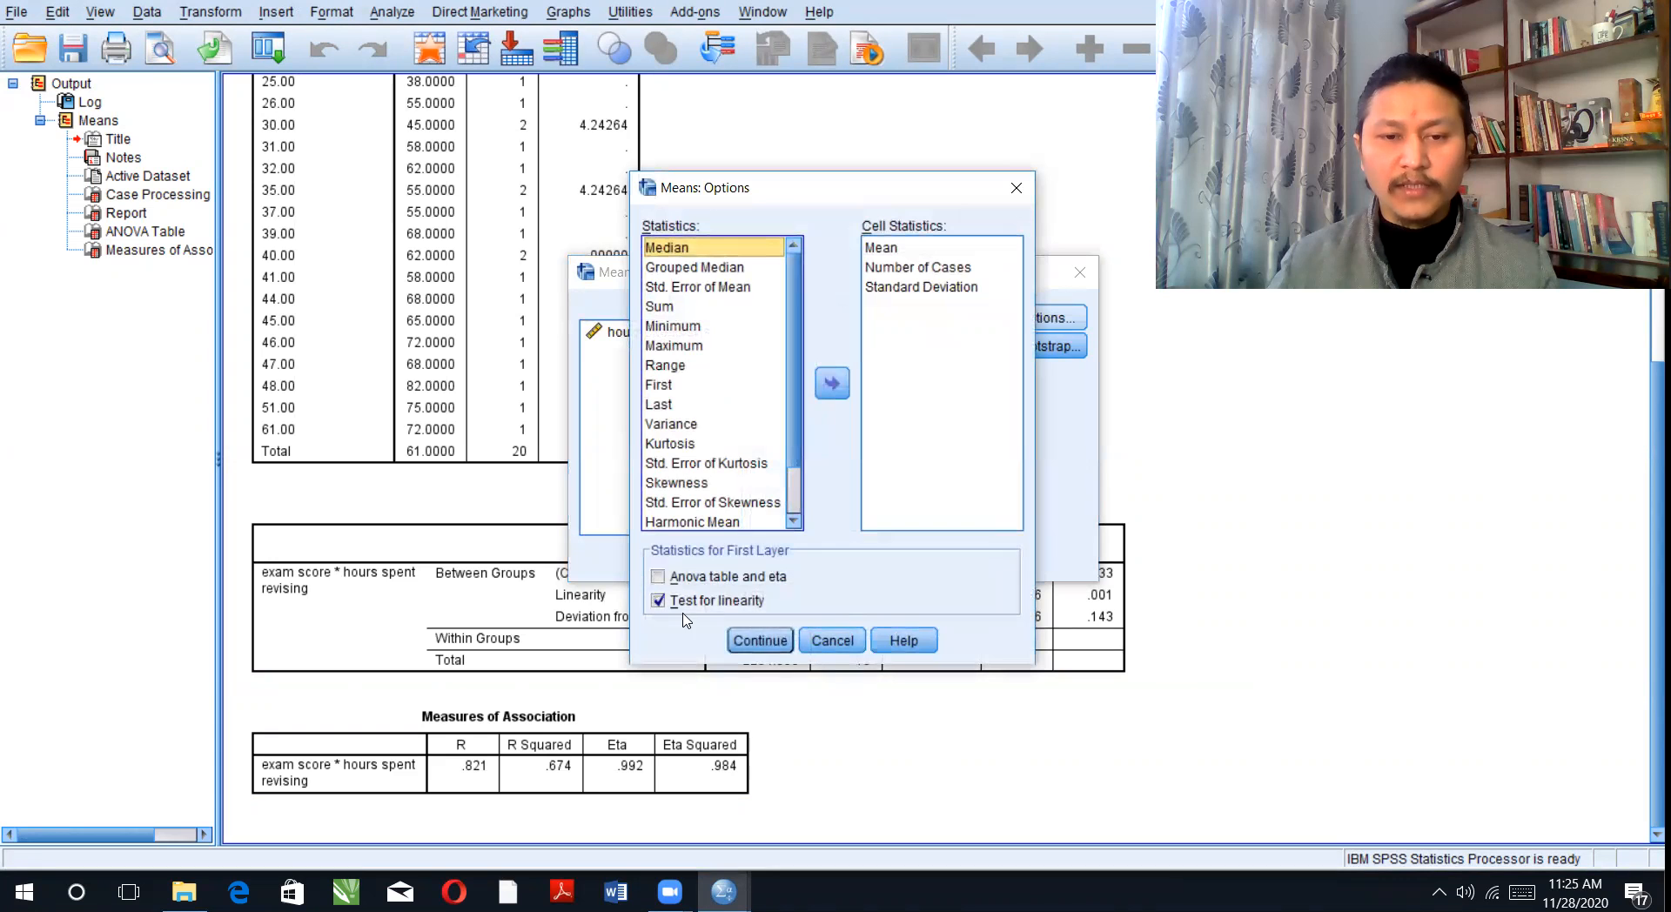
left_click(765, 642)
left_click(712, 558)
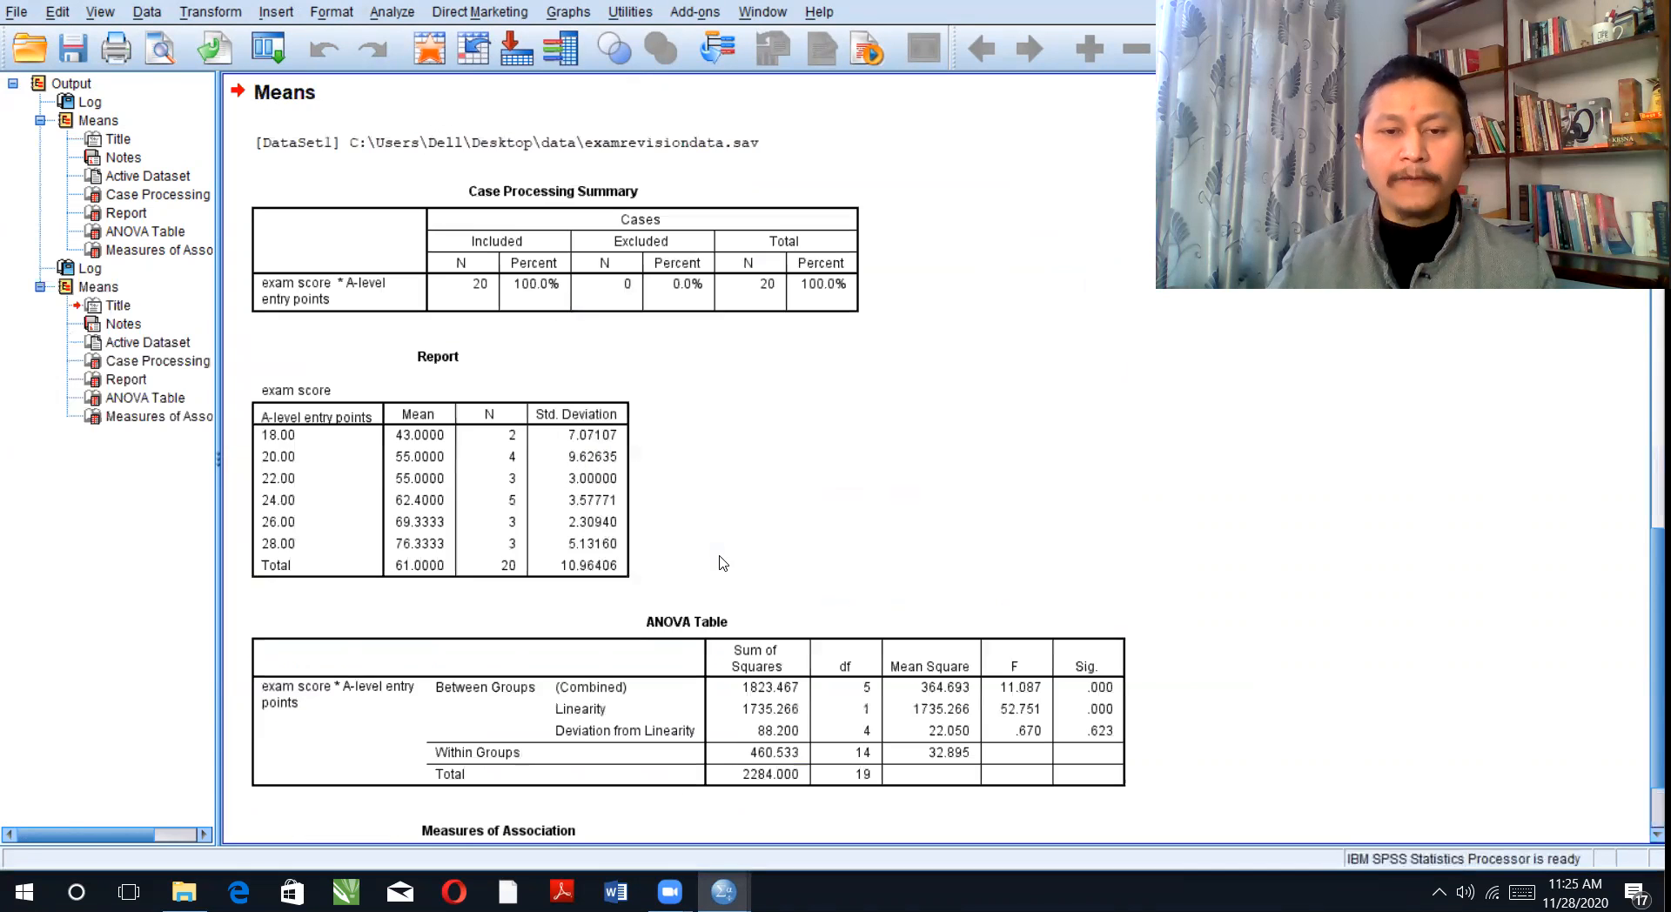
scroll(688, 638, "down", 5)
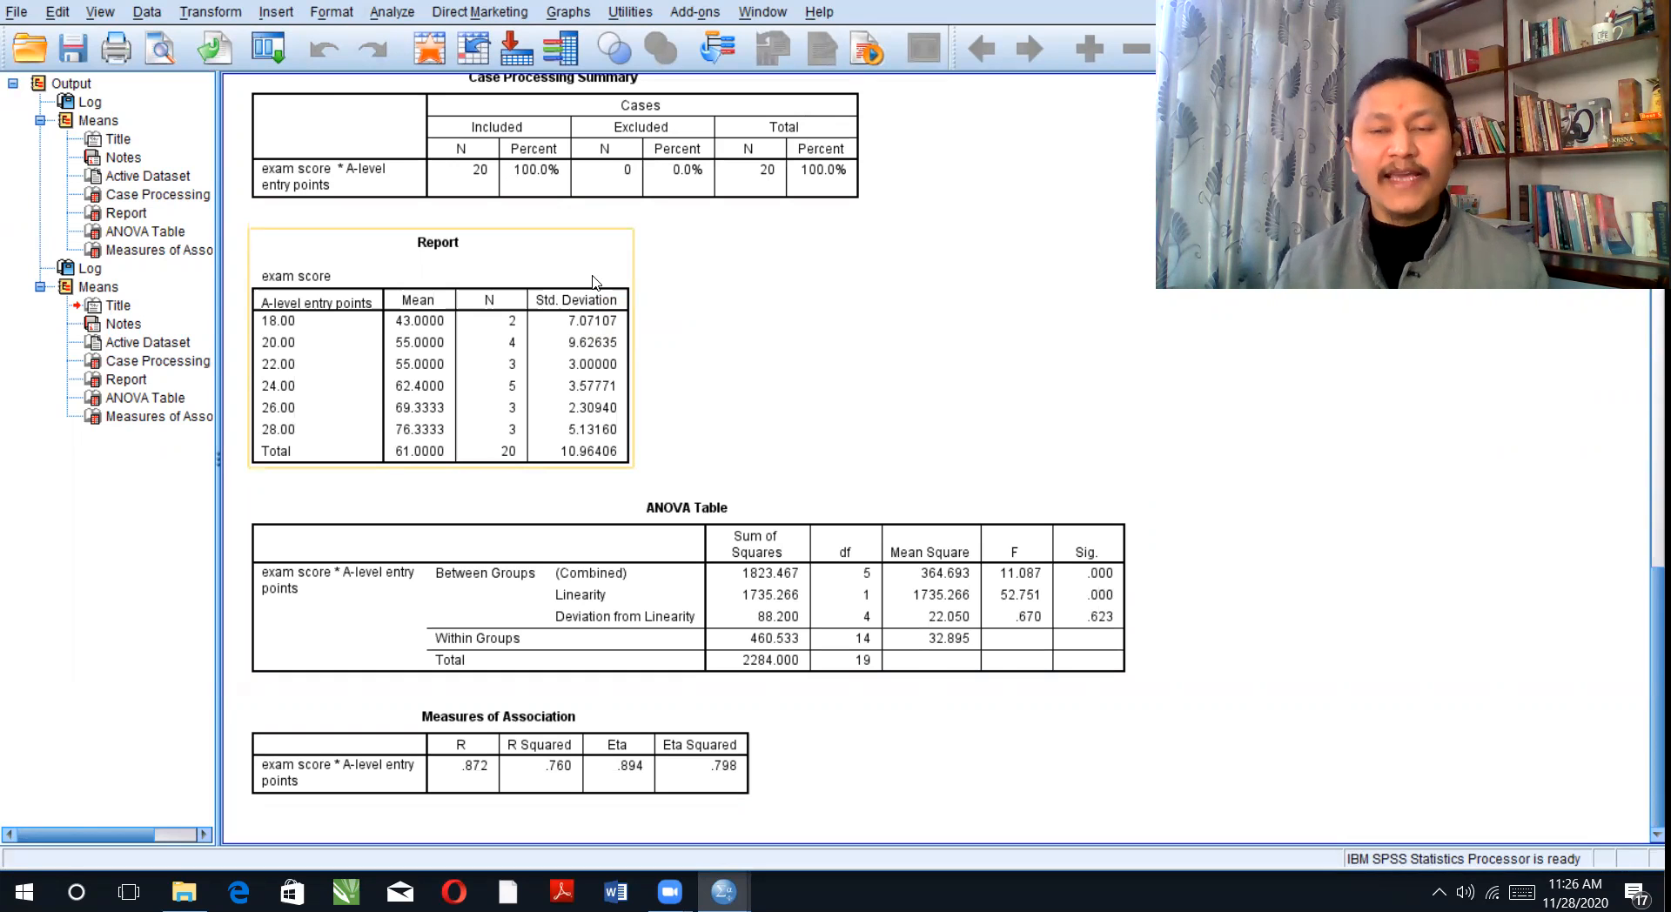
Run a fresh two-tailed Pearson bivariate correlation between hours spent revising and A-level entry points.
left_click(392, 13)
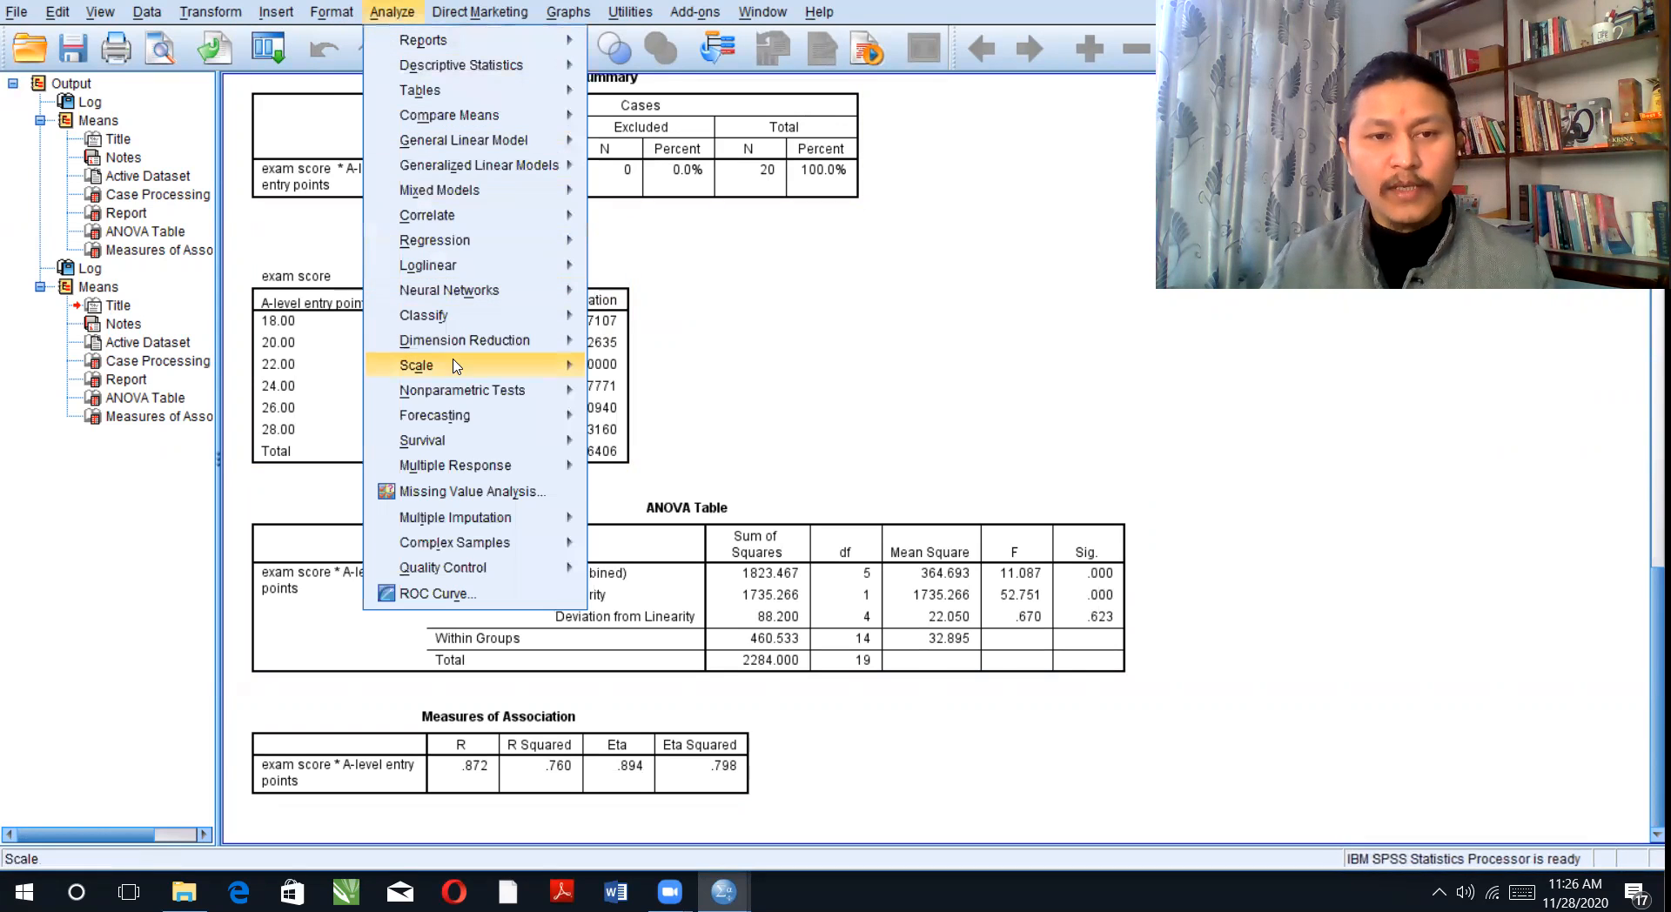
mouse_move(447, 226)
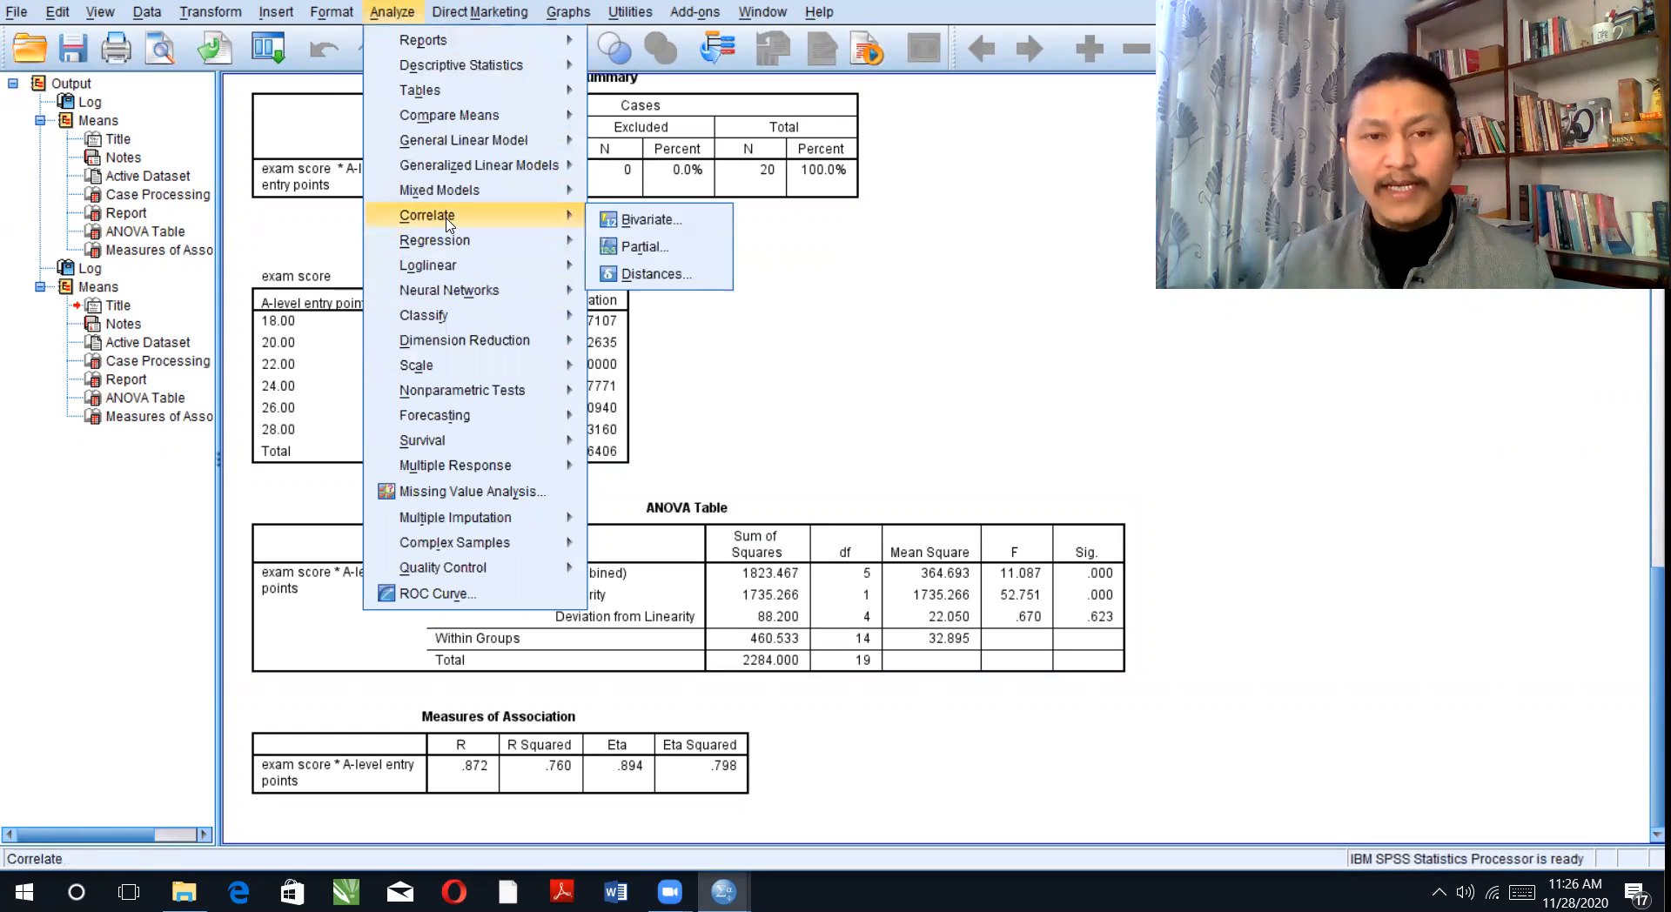
left_click(613, 217)
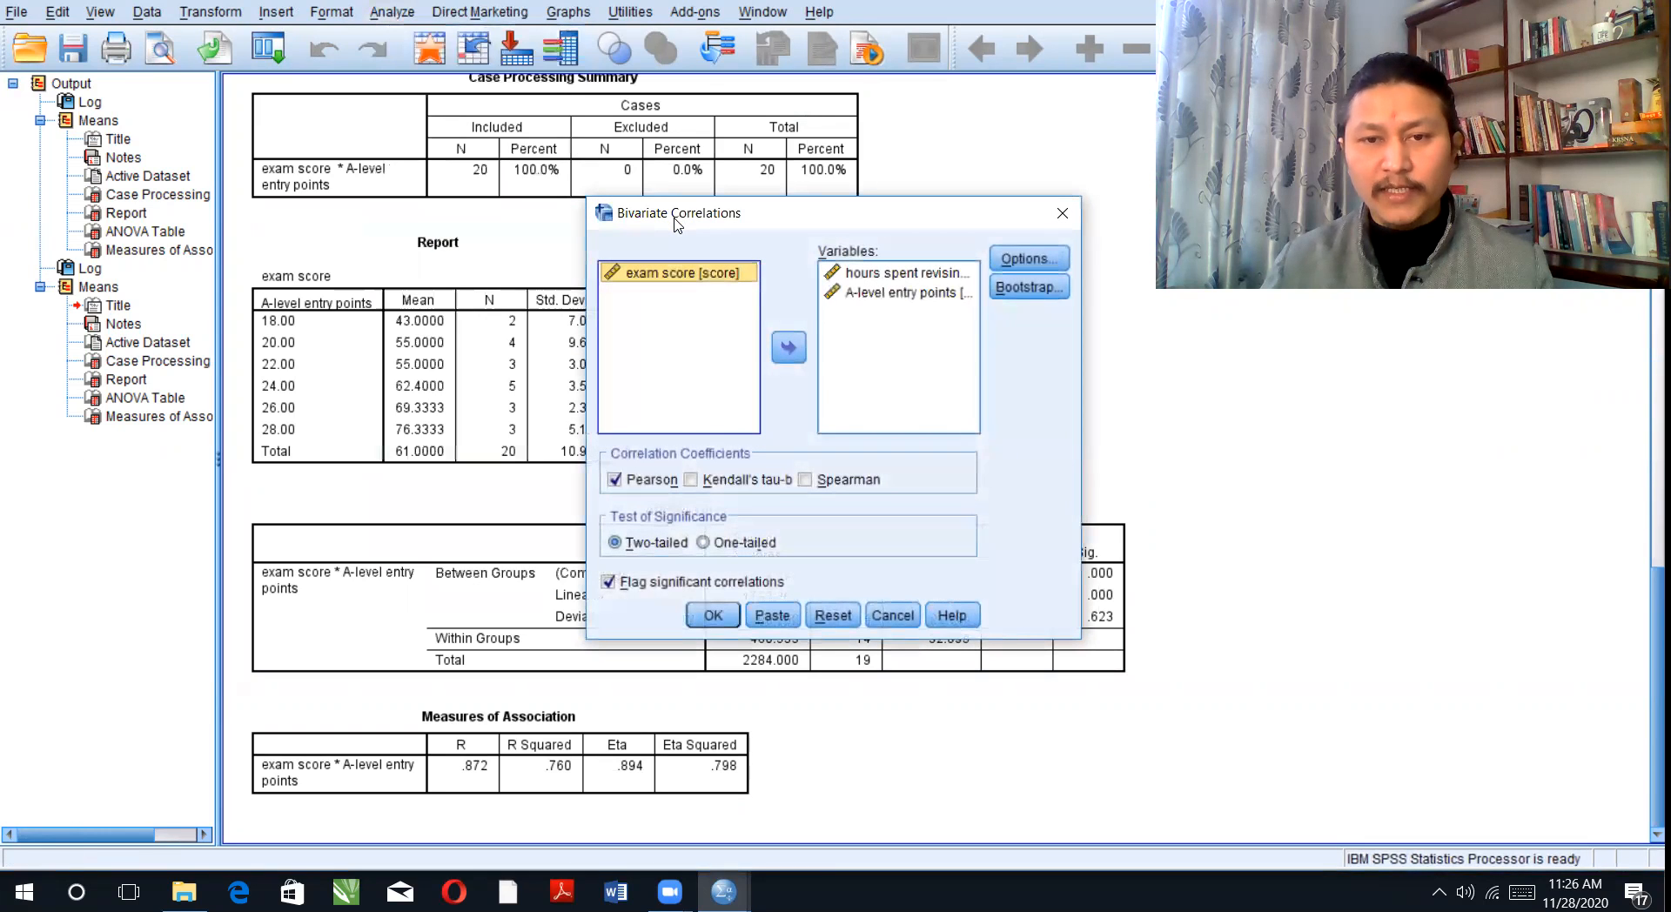
left_click(831, 616)
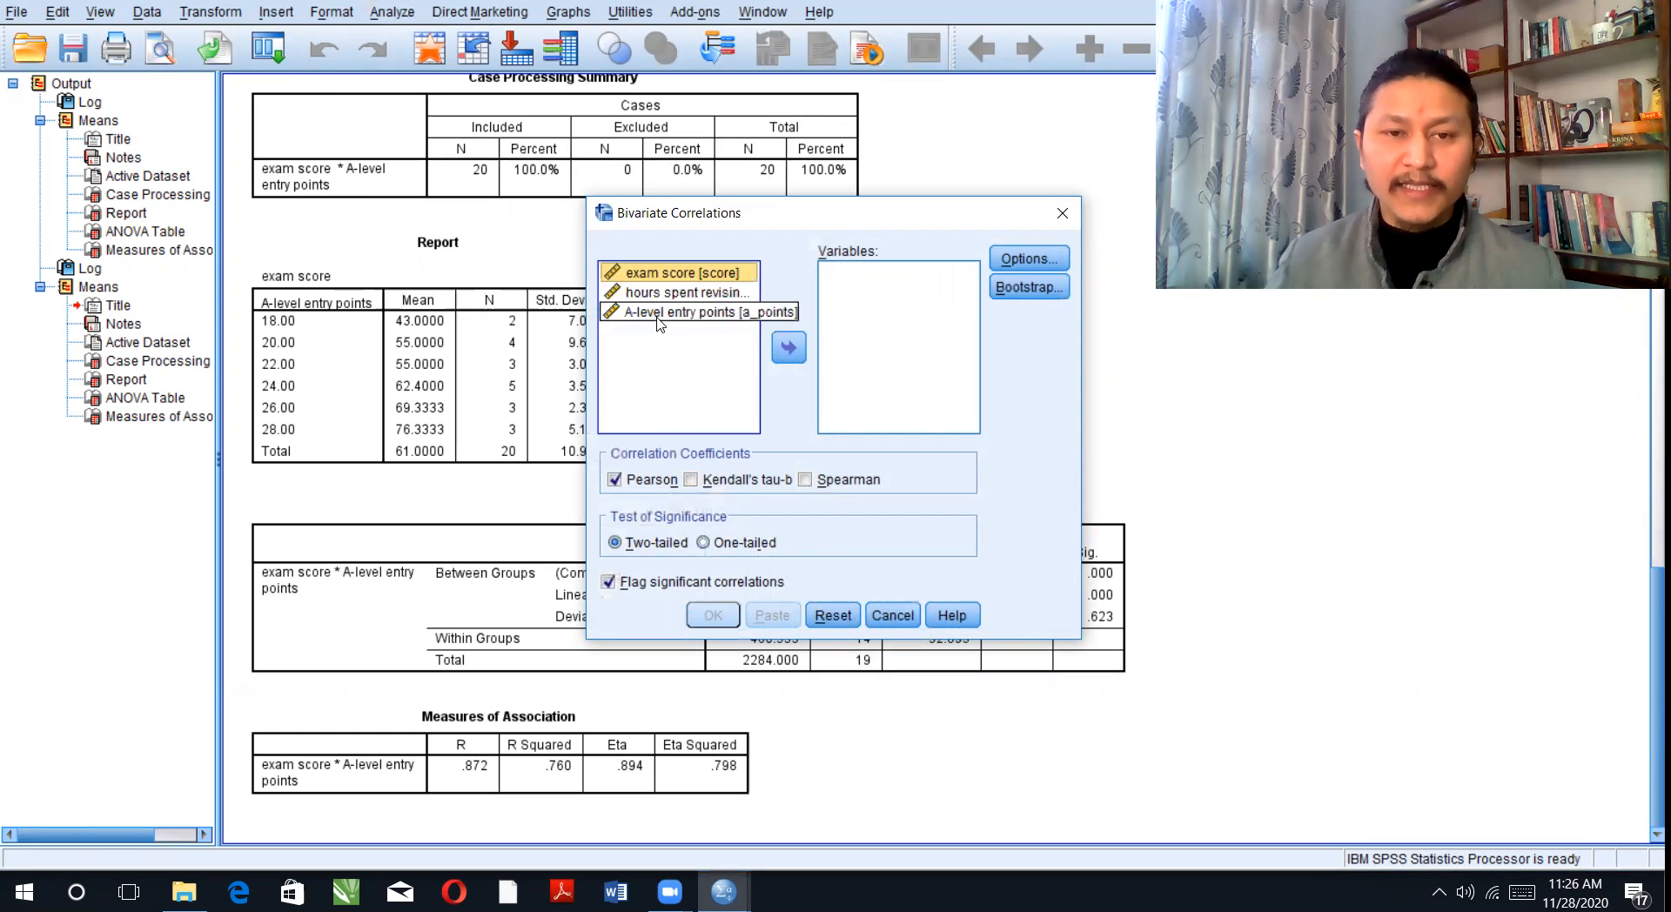
left_click(678, 292)
left_click(789, 346)
left_click(684, 293)
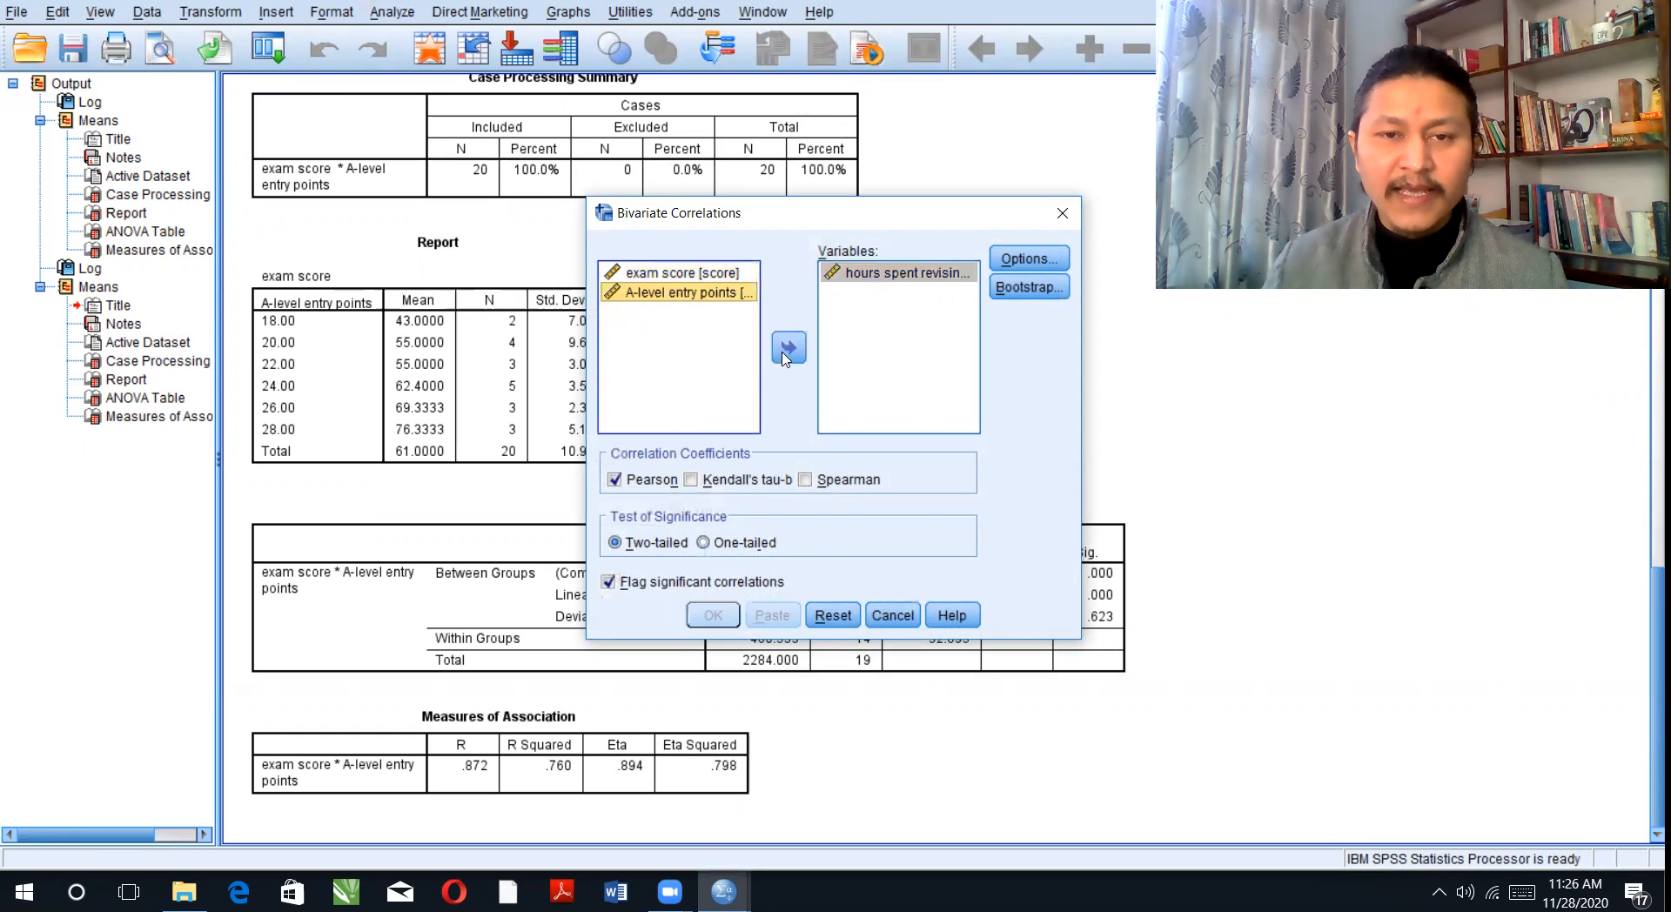
left_click(789, 347)
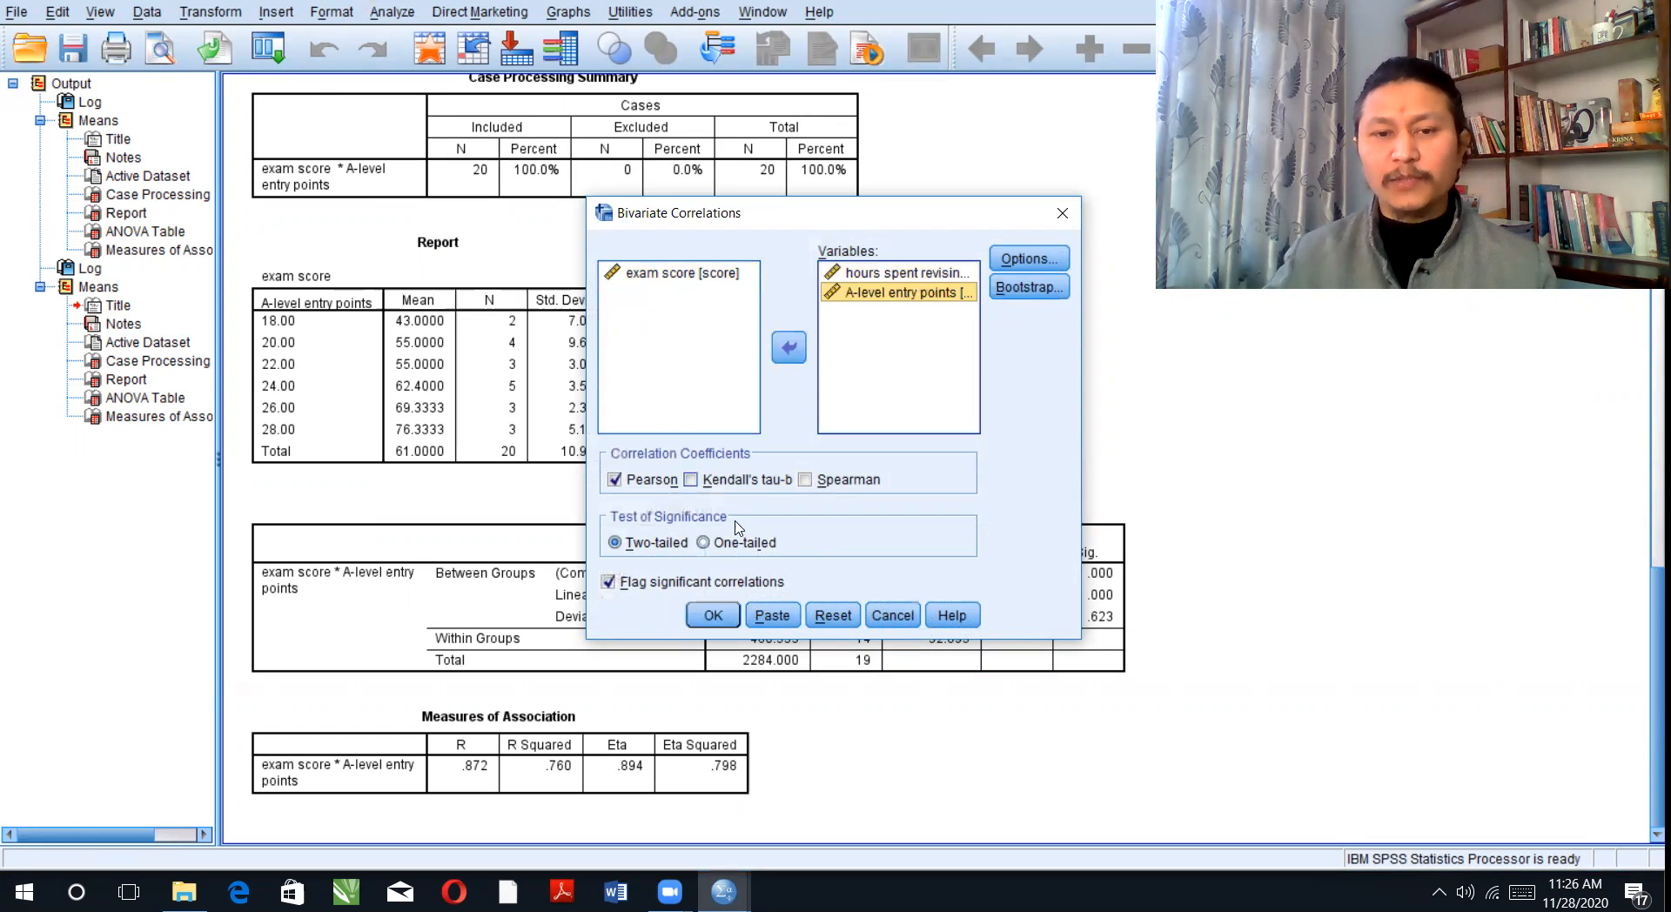
left_click(719, 620)
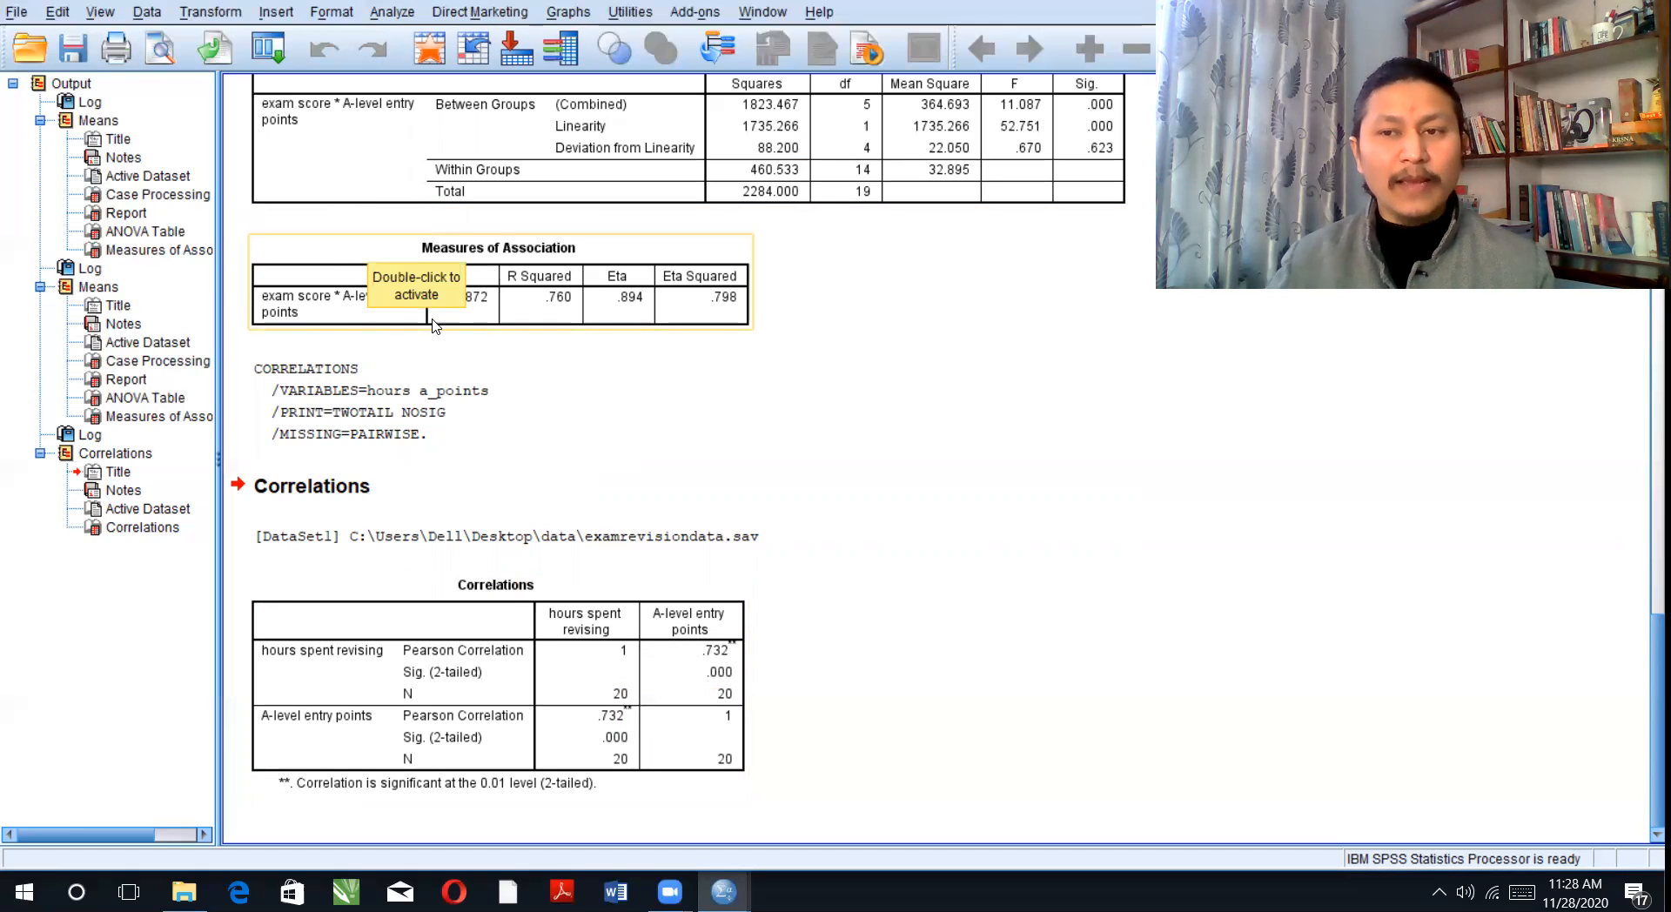
Set up a linear regression with exam score as dependent and hours spent revising and A-level entry points as independents.
left_click(396, 15)
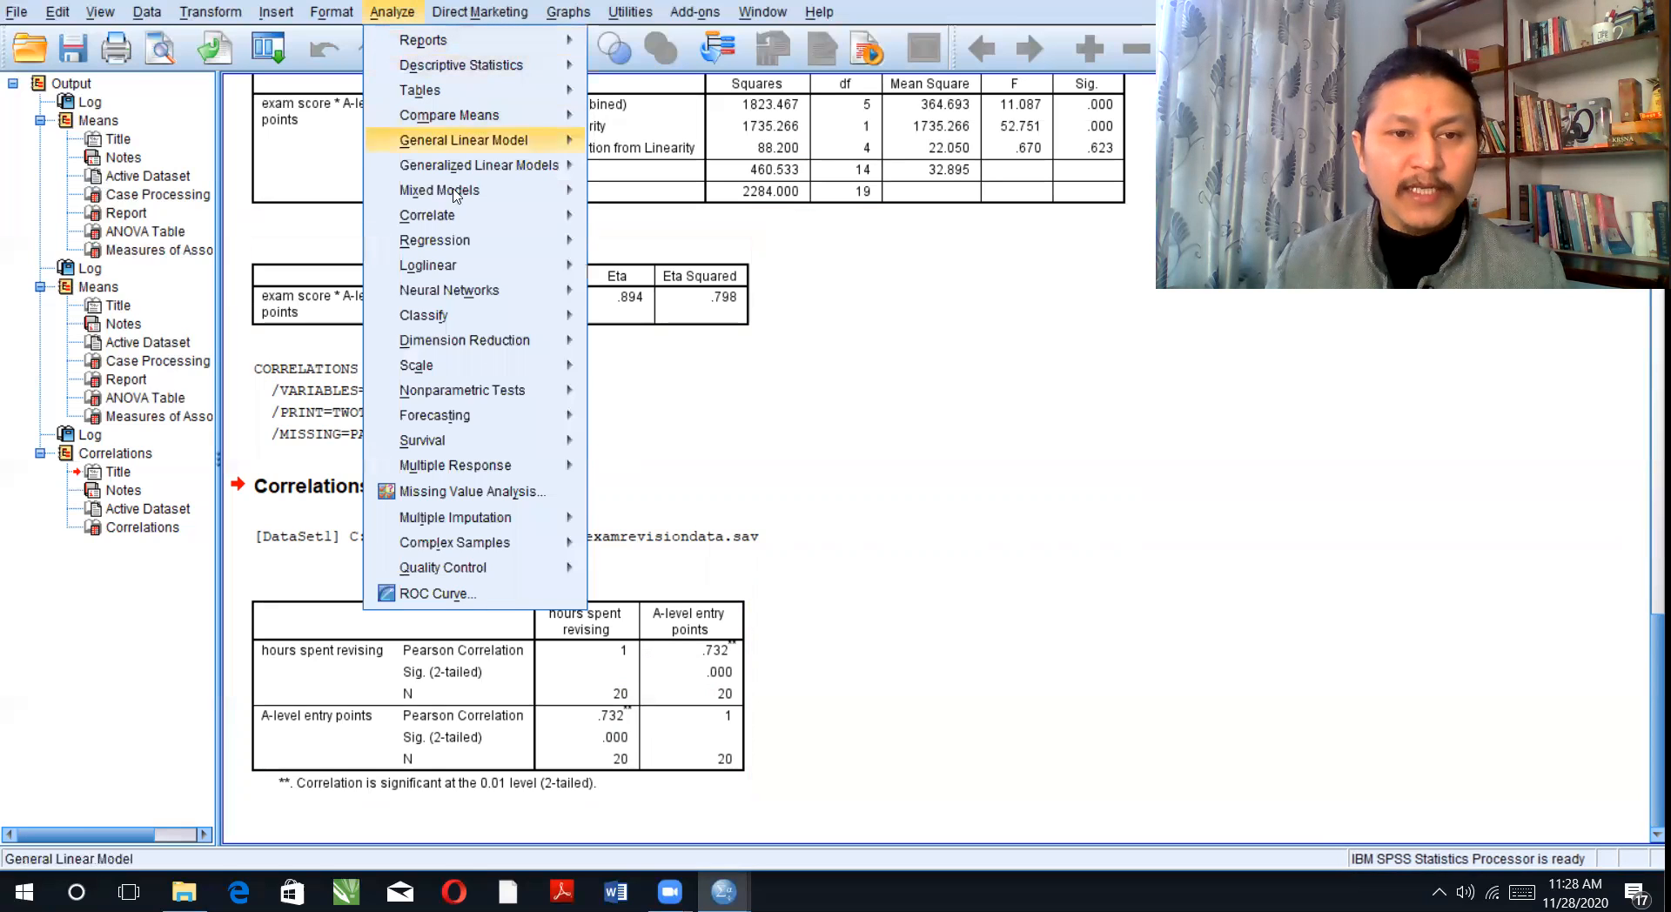
mouse_move(507, 242)
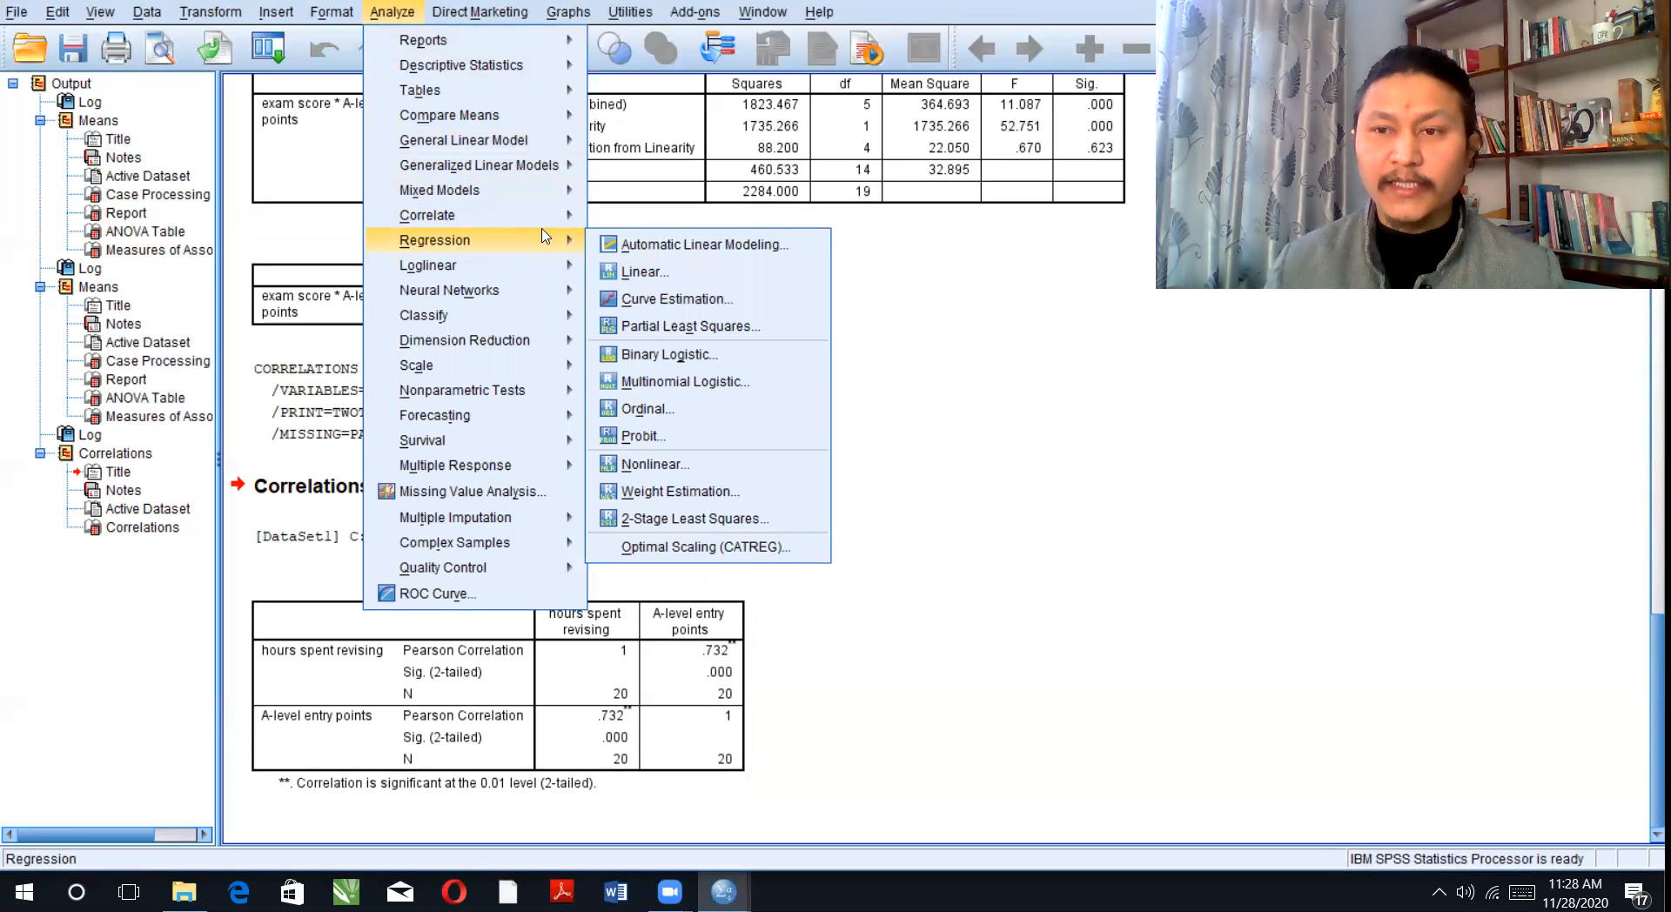
left_click(678, 277)
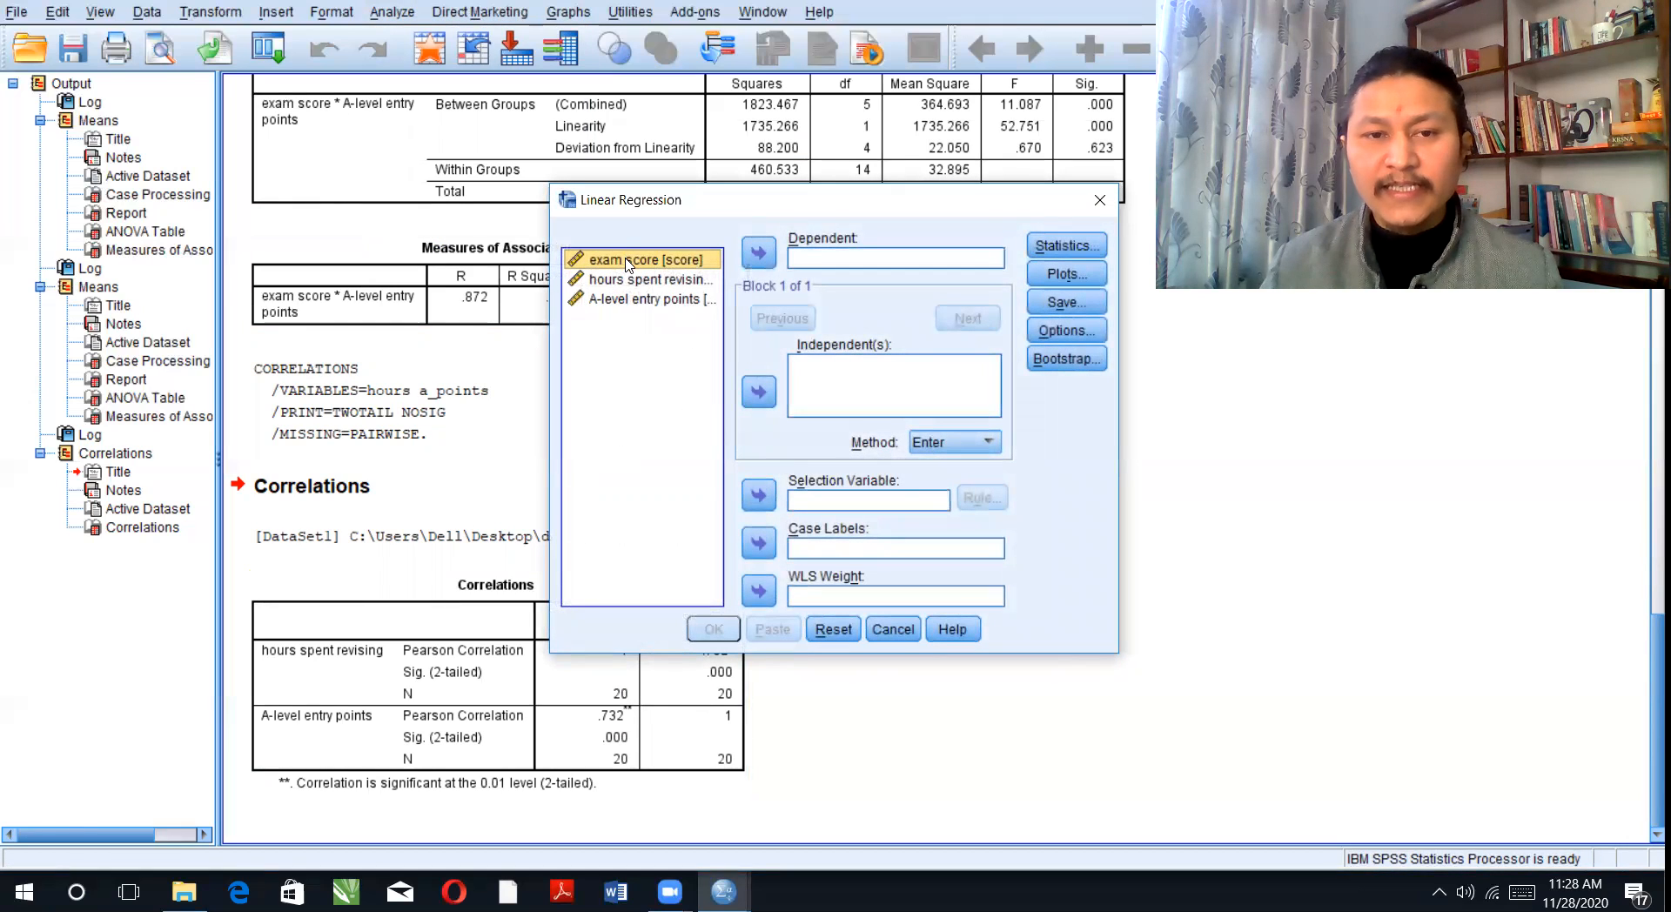
left_click(758, 255)
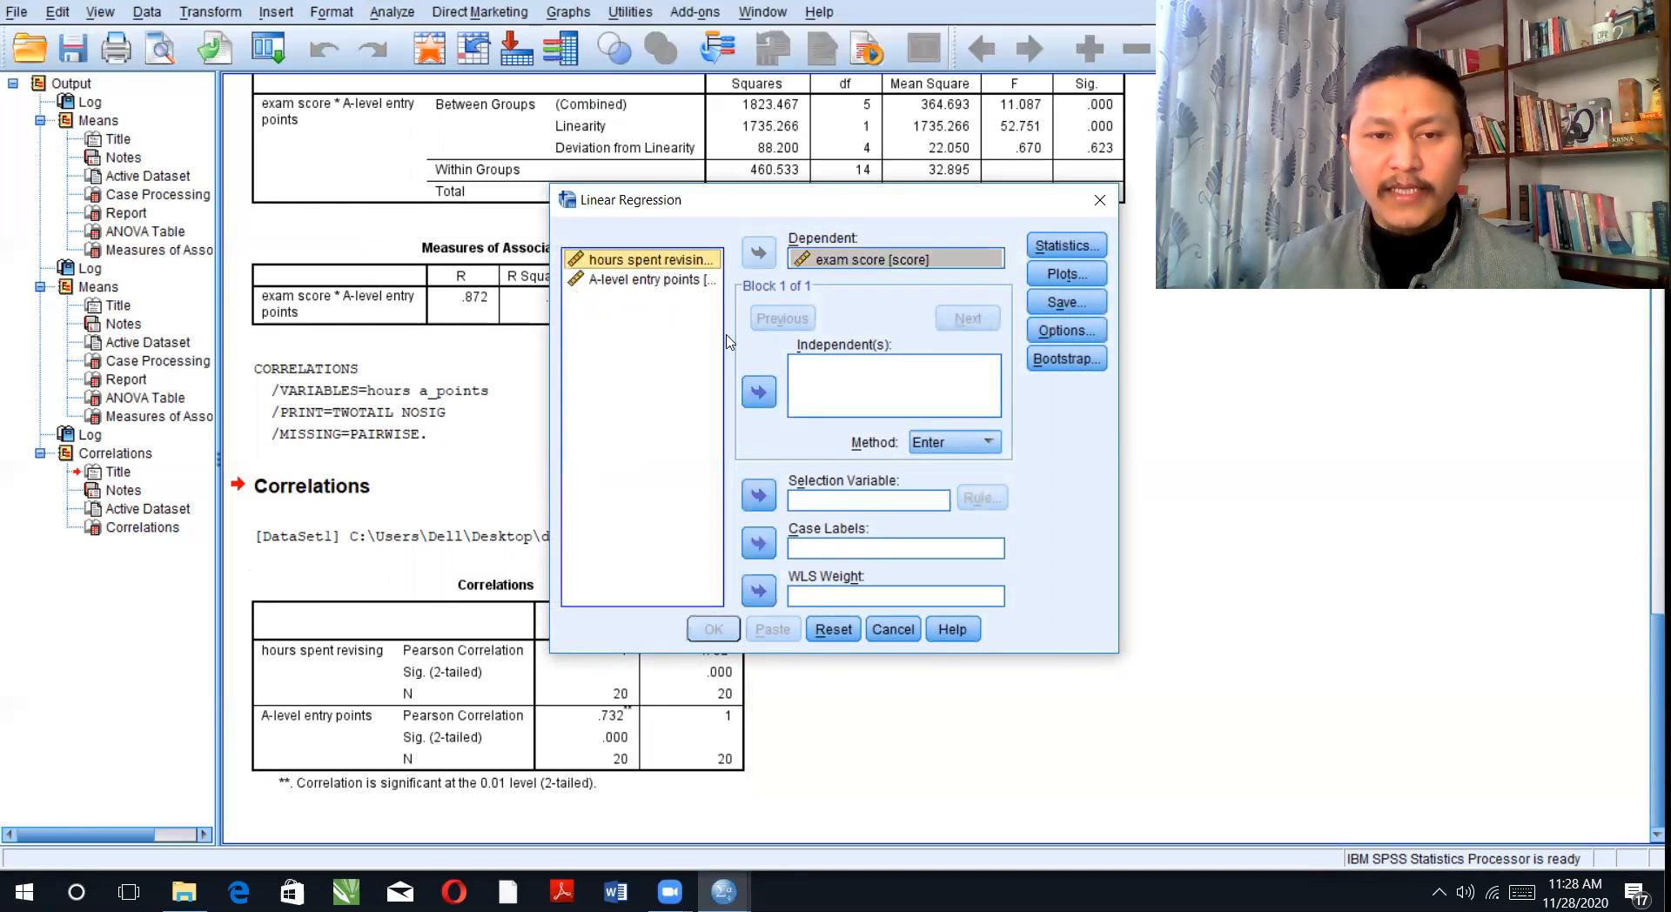
left_click(762, 392)
left_click(666, 280)
left_click(750, 391)
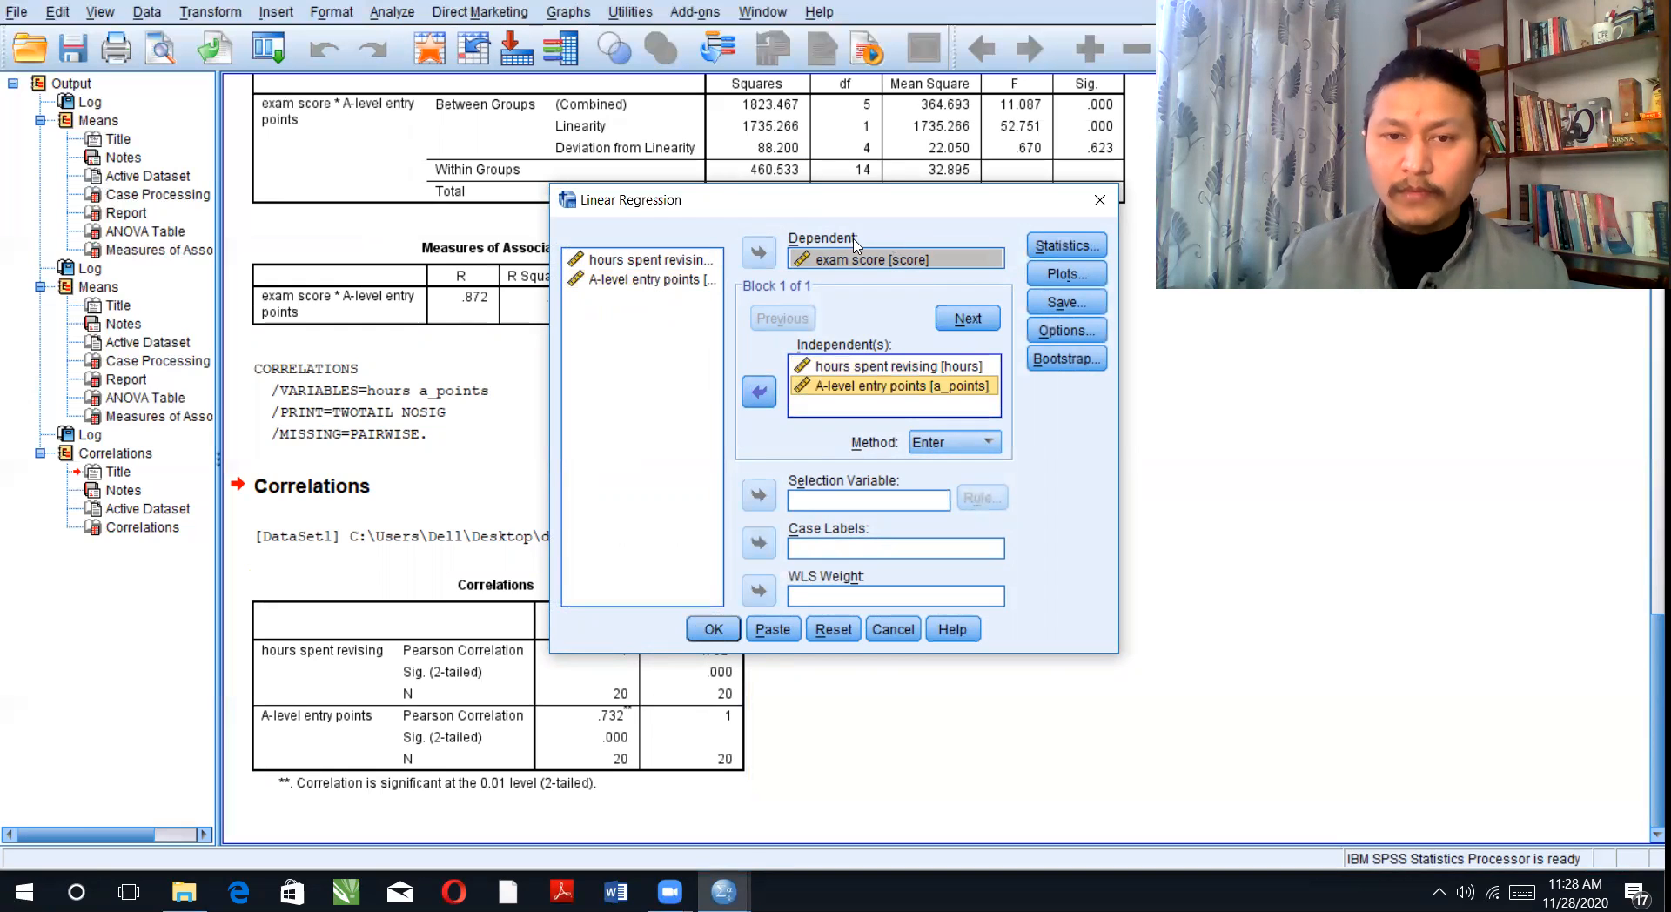
Add collinearity diagnostics and the Durbin-Watson residual test to the regression statistics.
left_click(1088, 247)
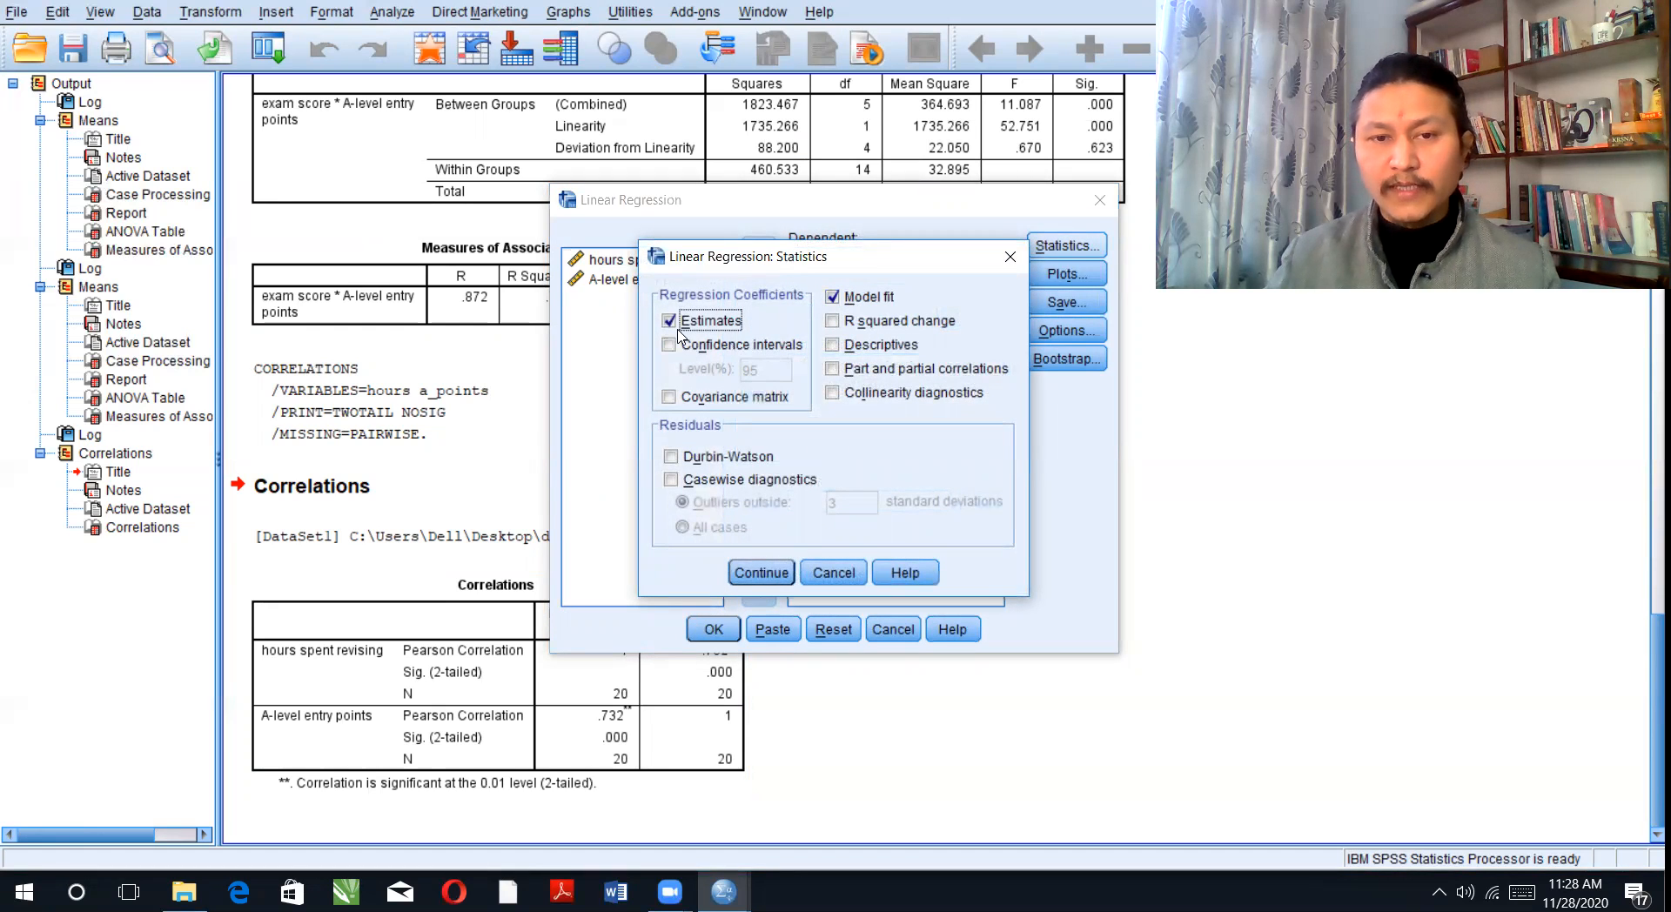
left_click(832, 394)
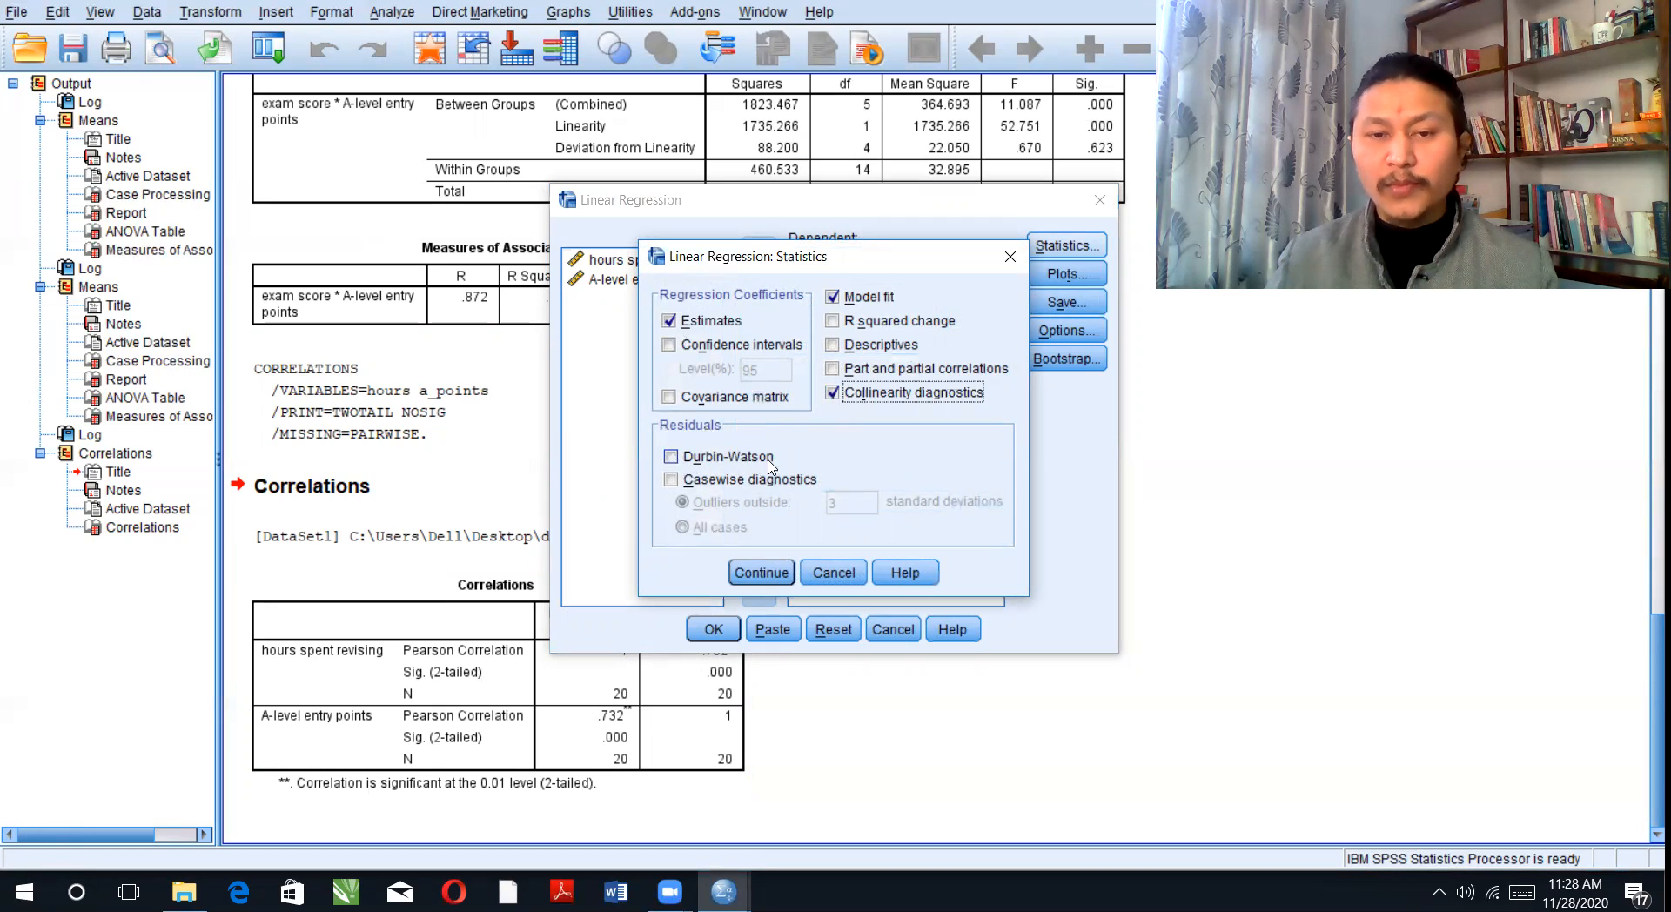
left_click(672, 457)
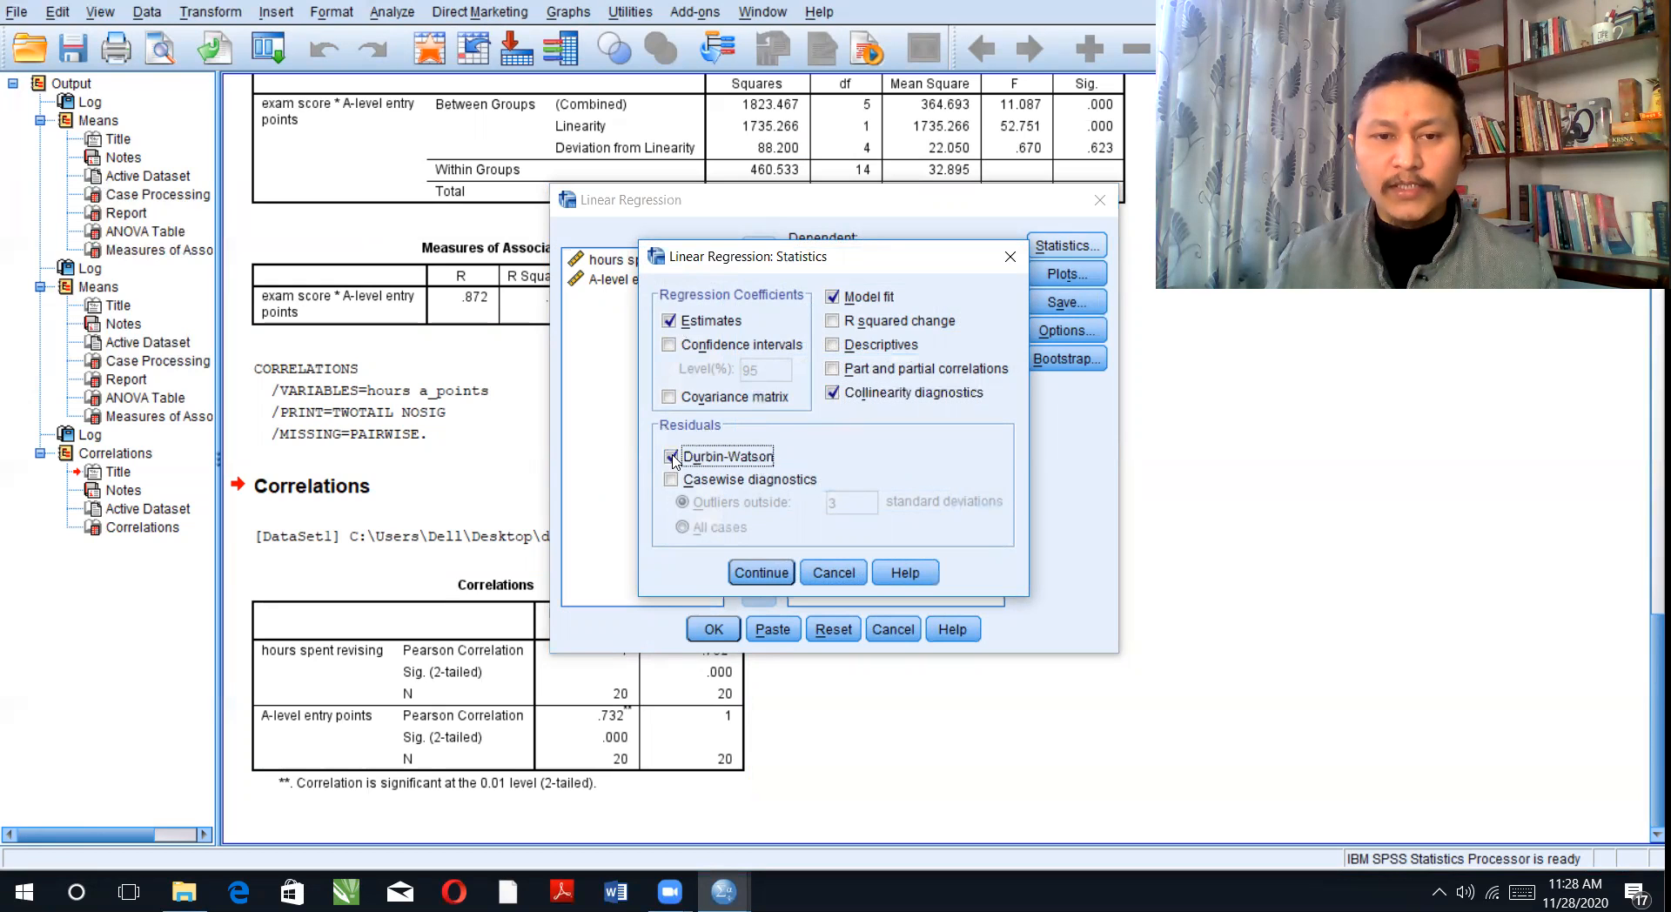
left_click(786, 575)
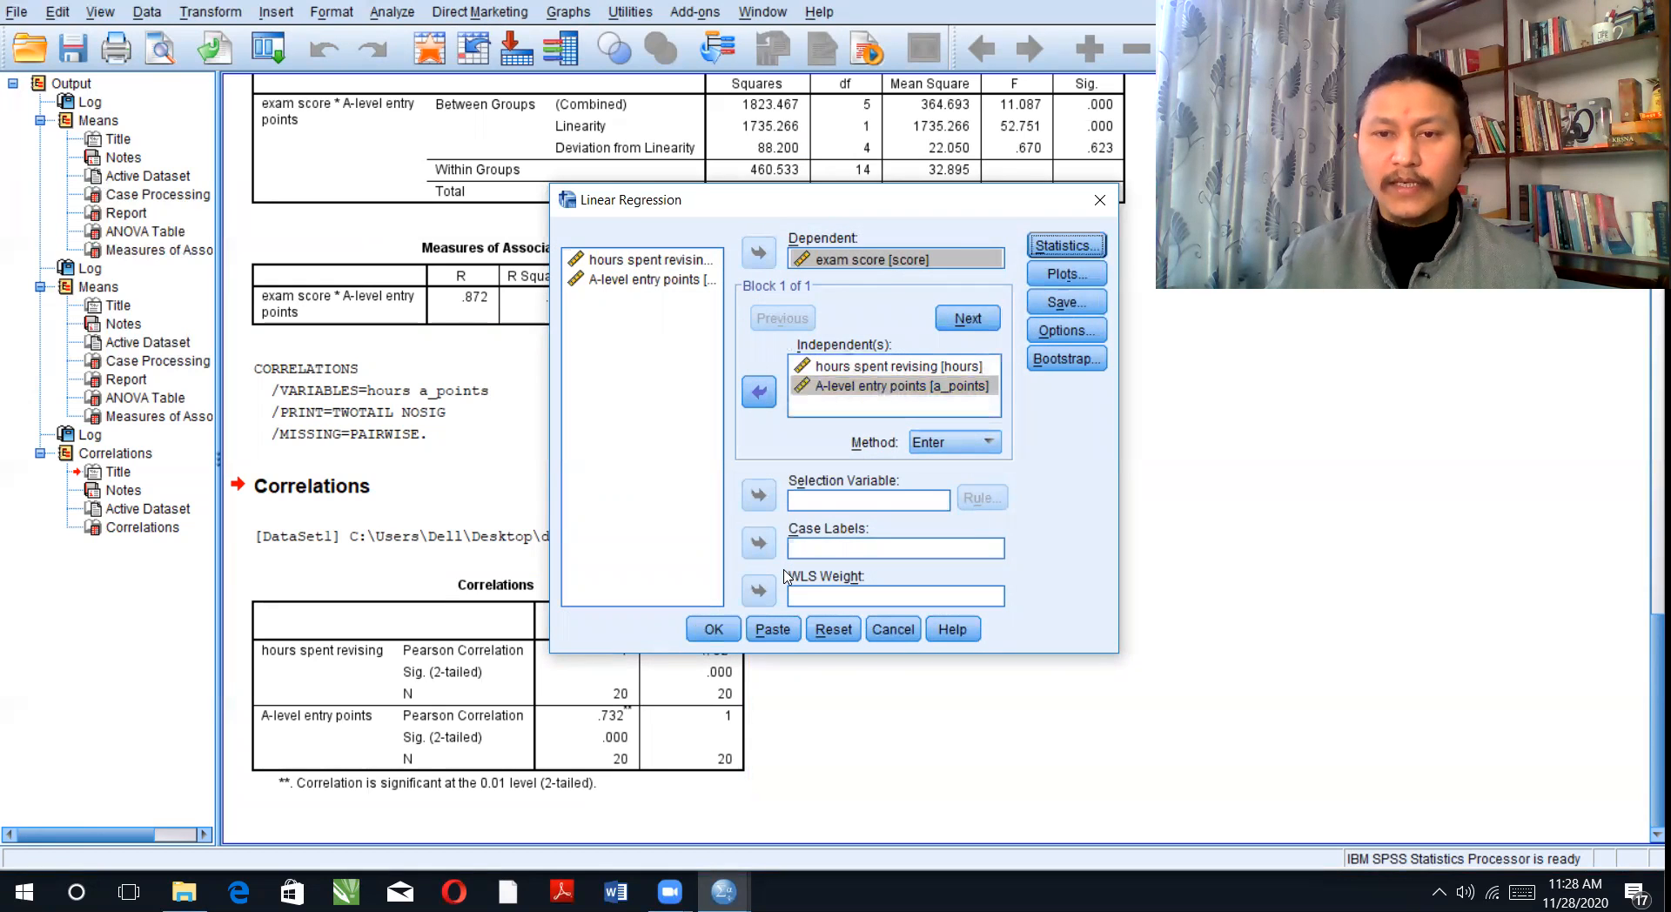
Define the regression residual scatterplot with *ZPRED on the X axis and *ZRESID on the Y axis.
left_click(1067, 274)
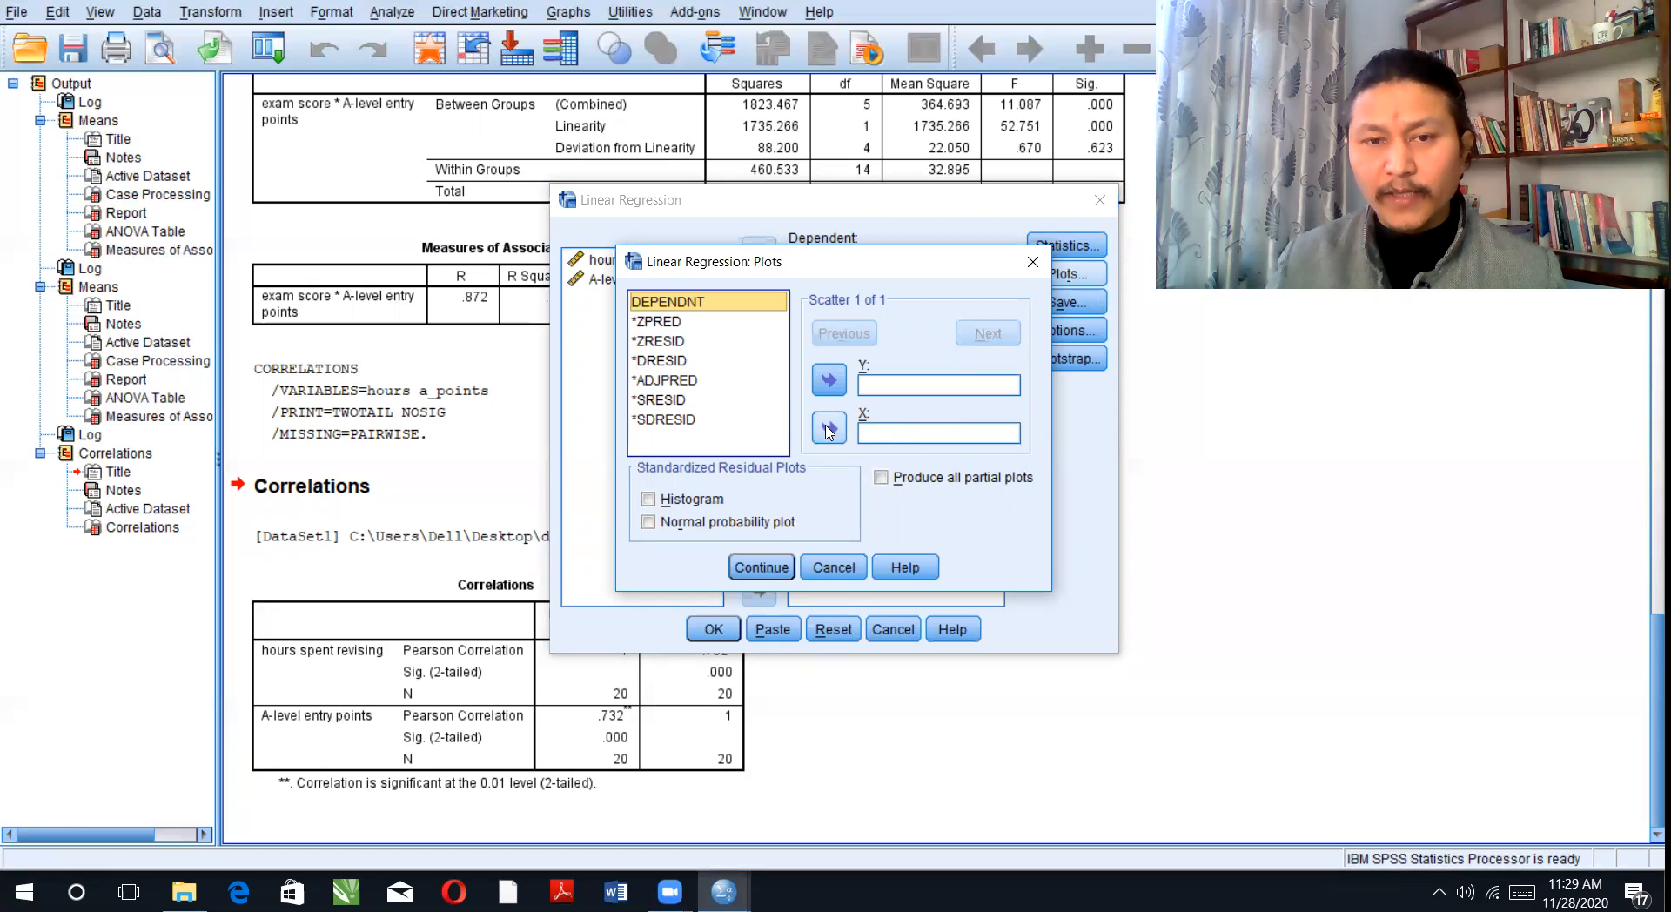
left_click(674, 321)
left_click(827, 426)
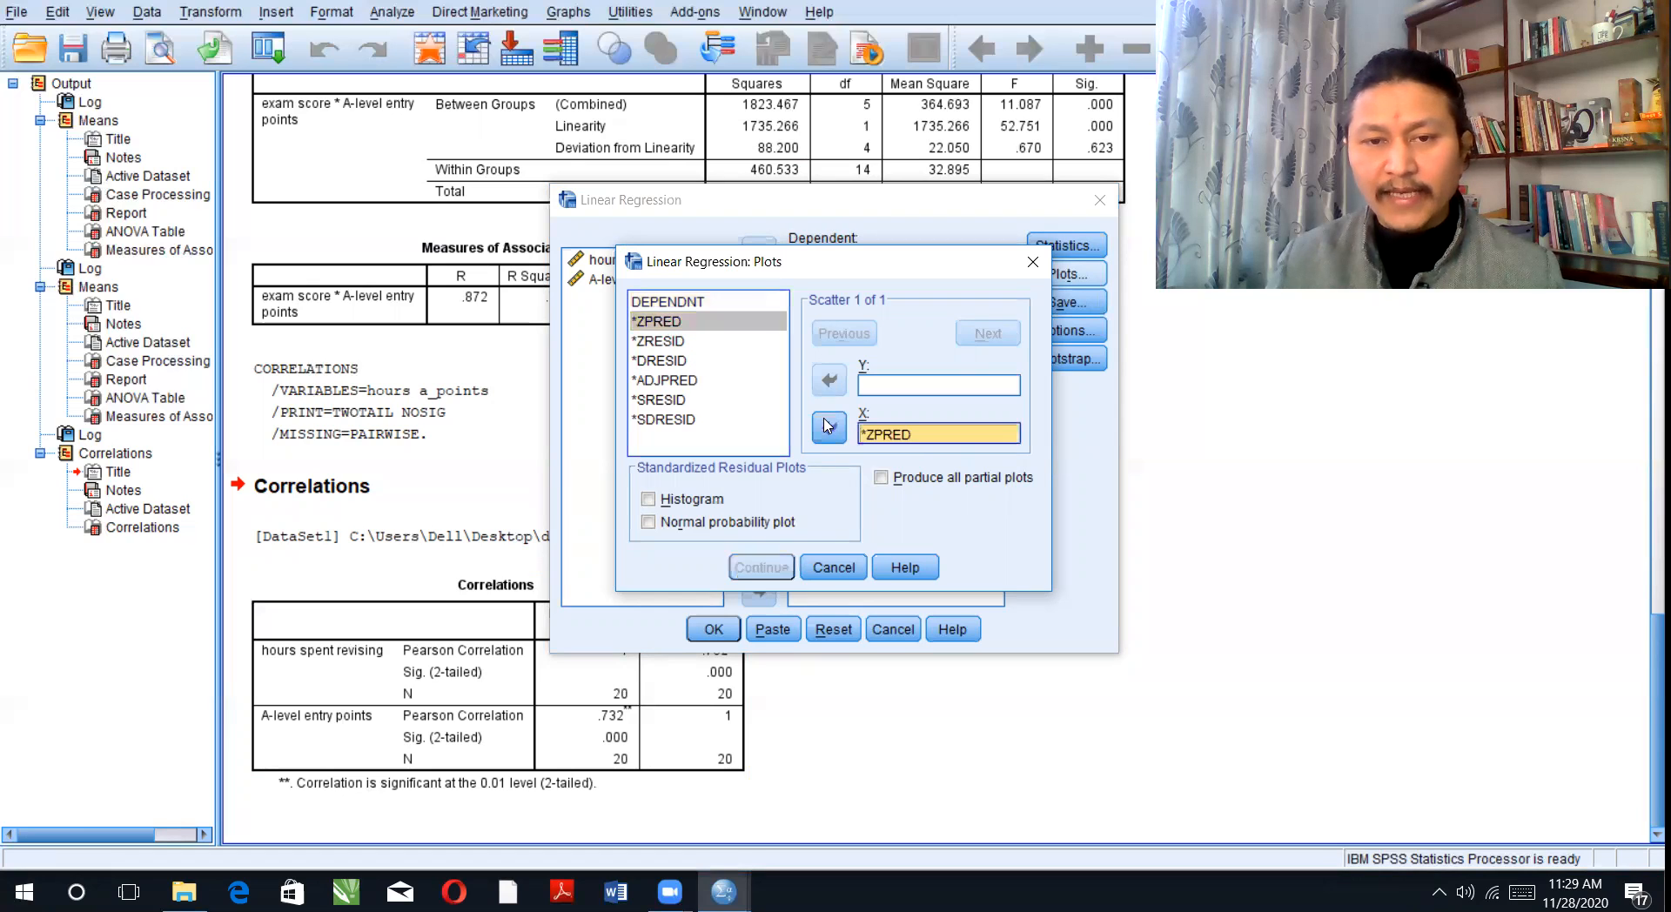
left_click(655, 343)
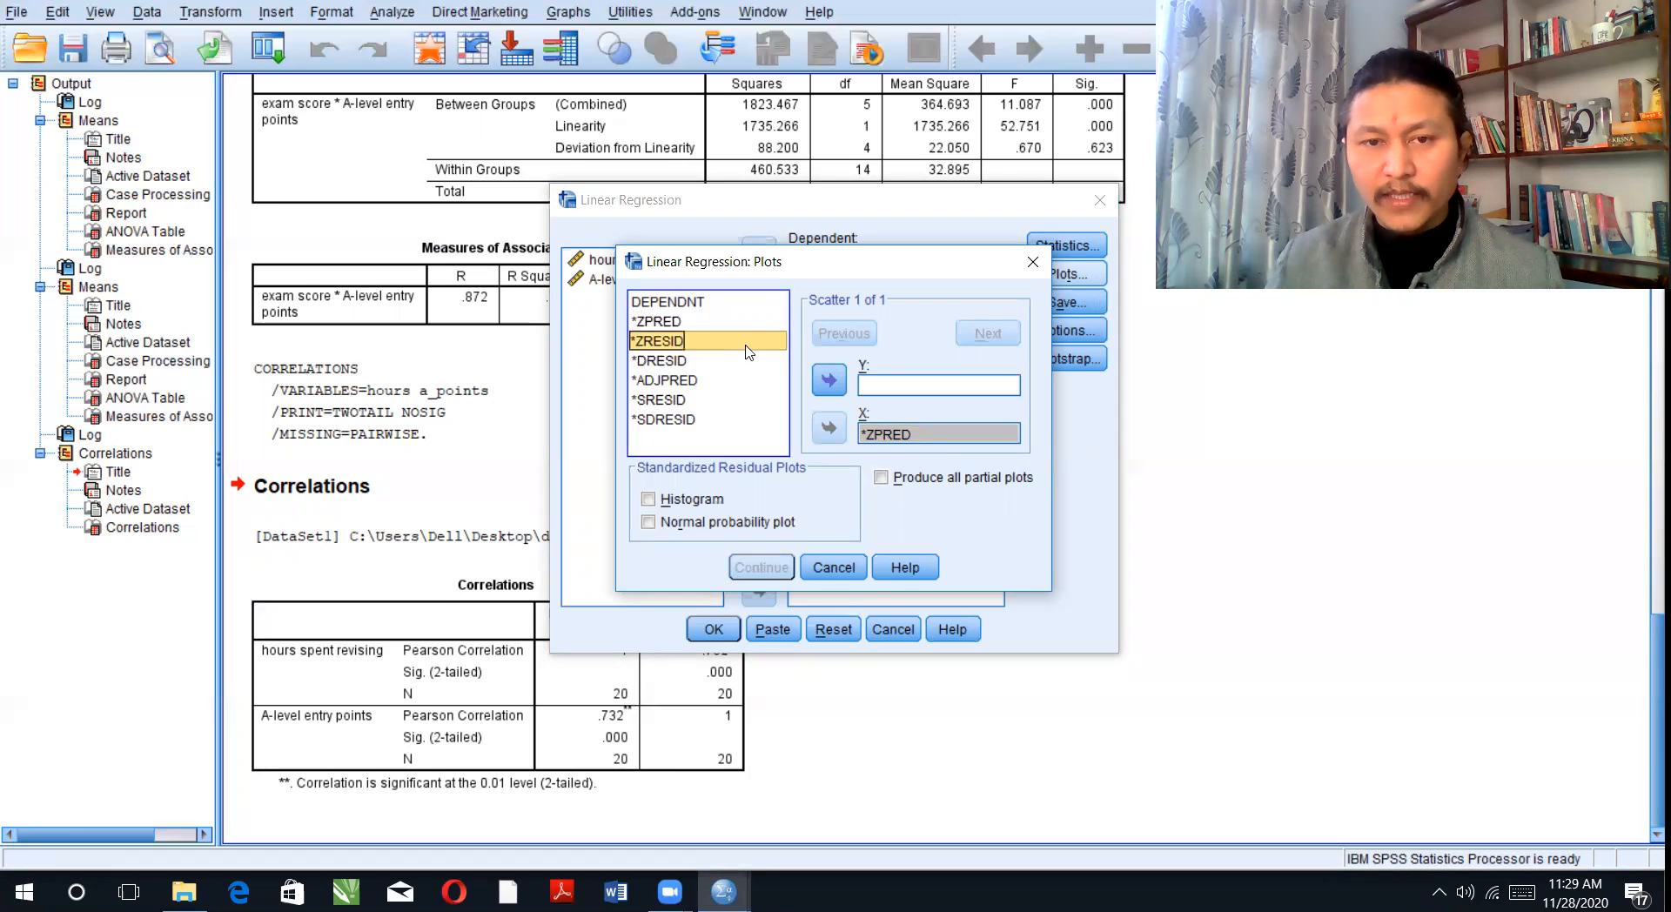
left_click(829, 384)
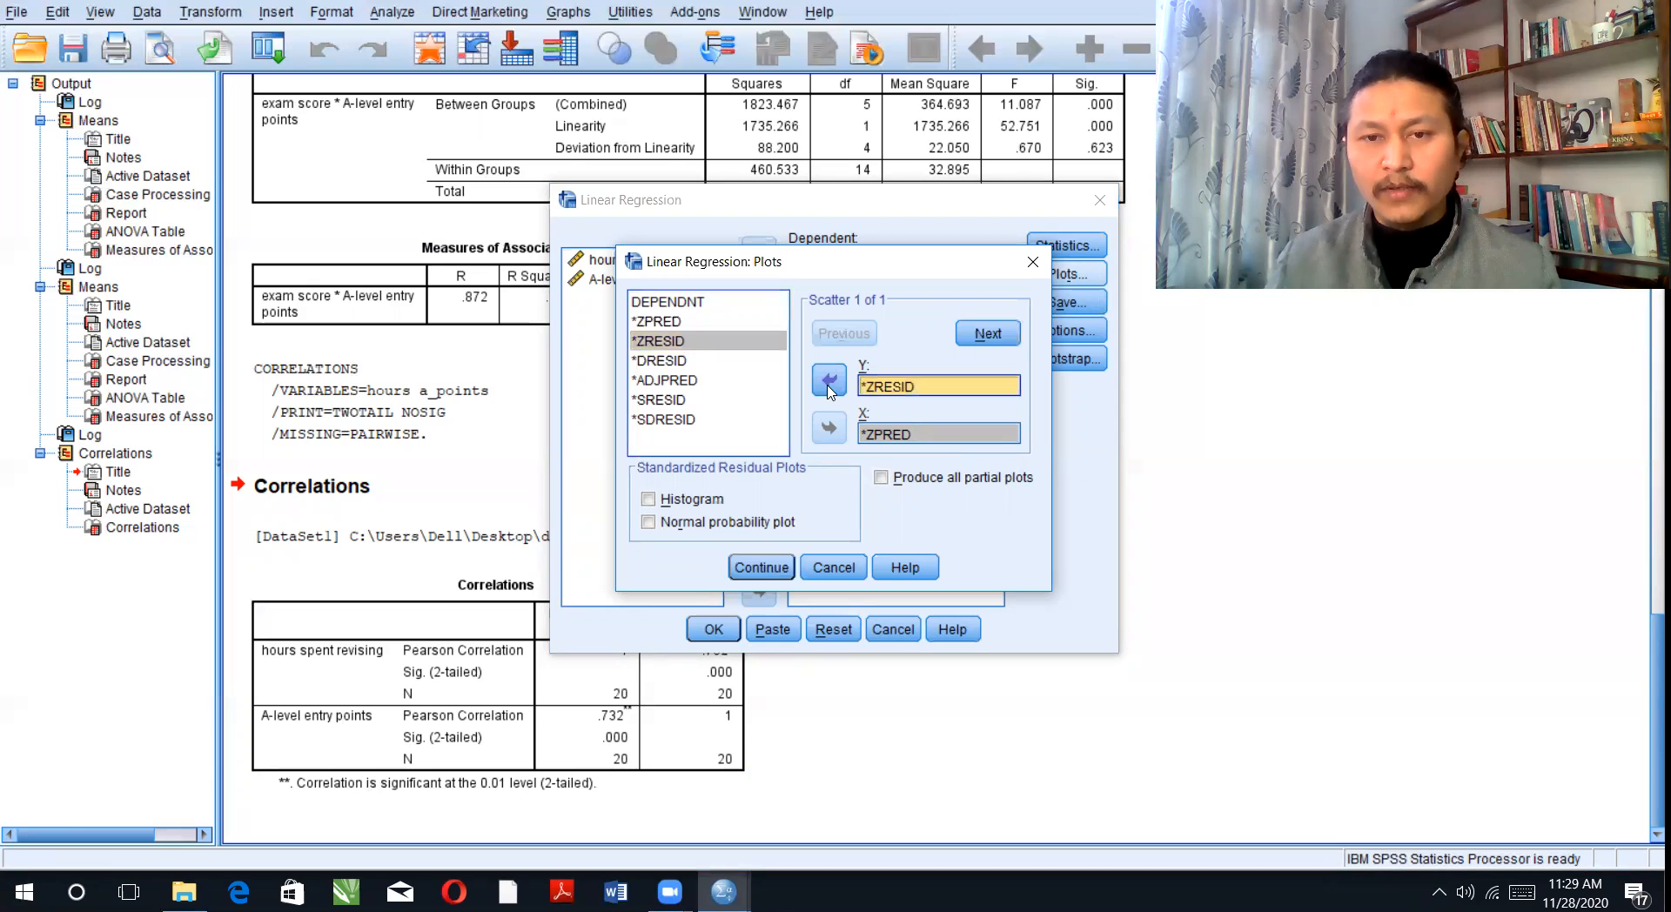
Add a histogram and normal probability plot of the standardized residuals and run the regression.
left_click(649, 524)
left_click(647, 500)
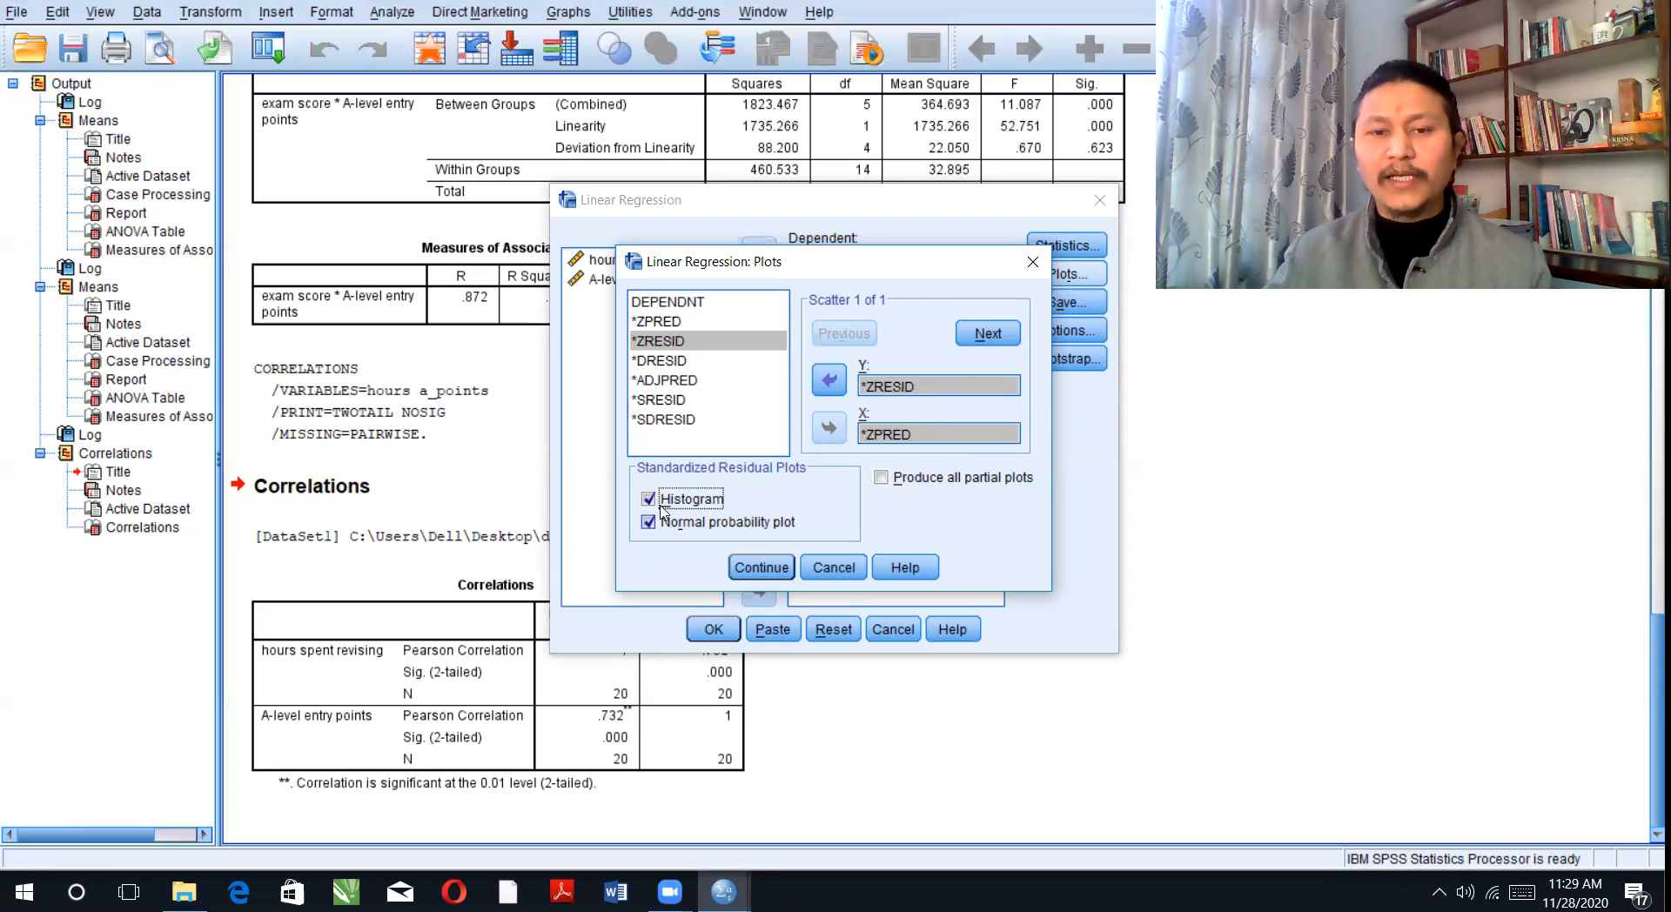
left_click(763, 570)
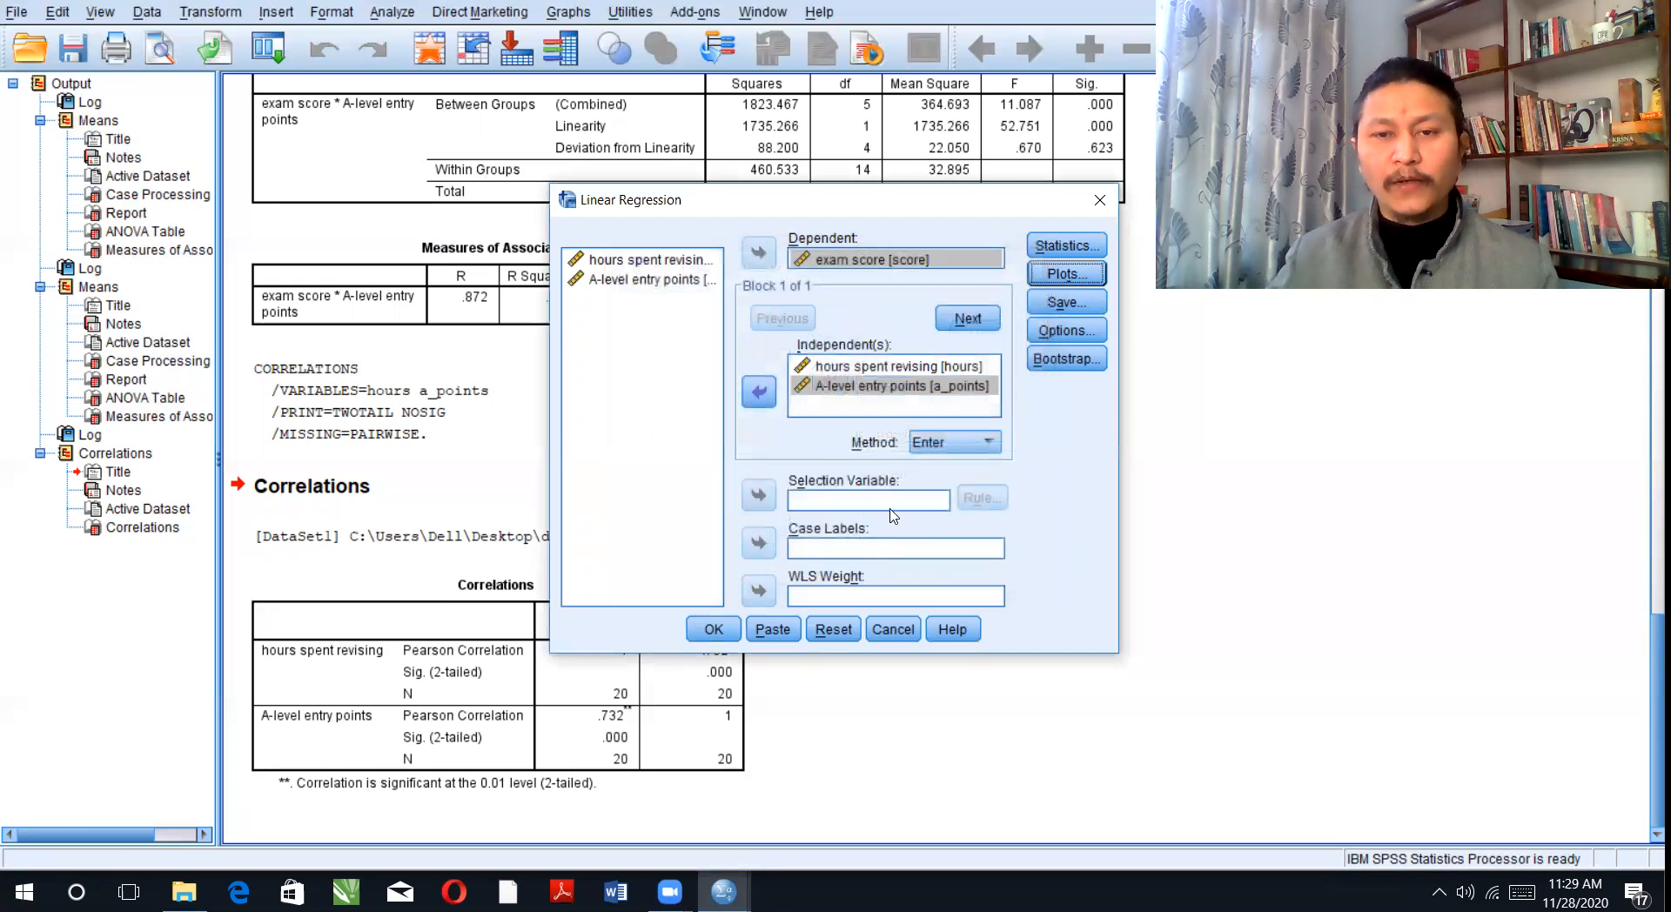
left_click(710, 630)
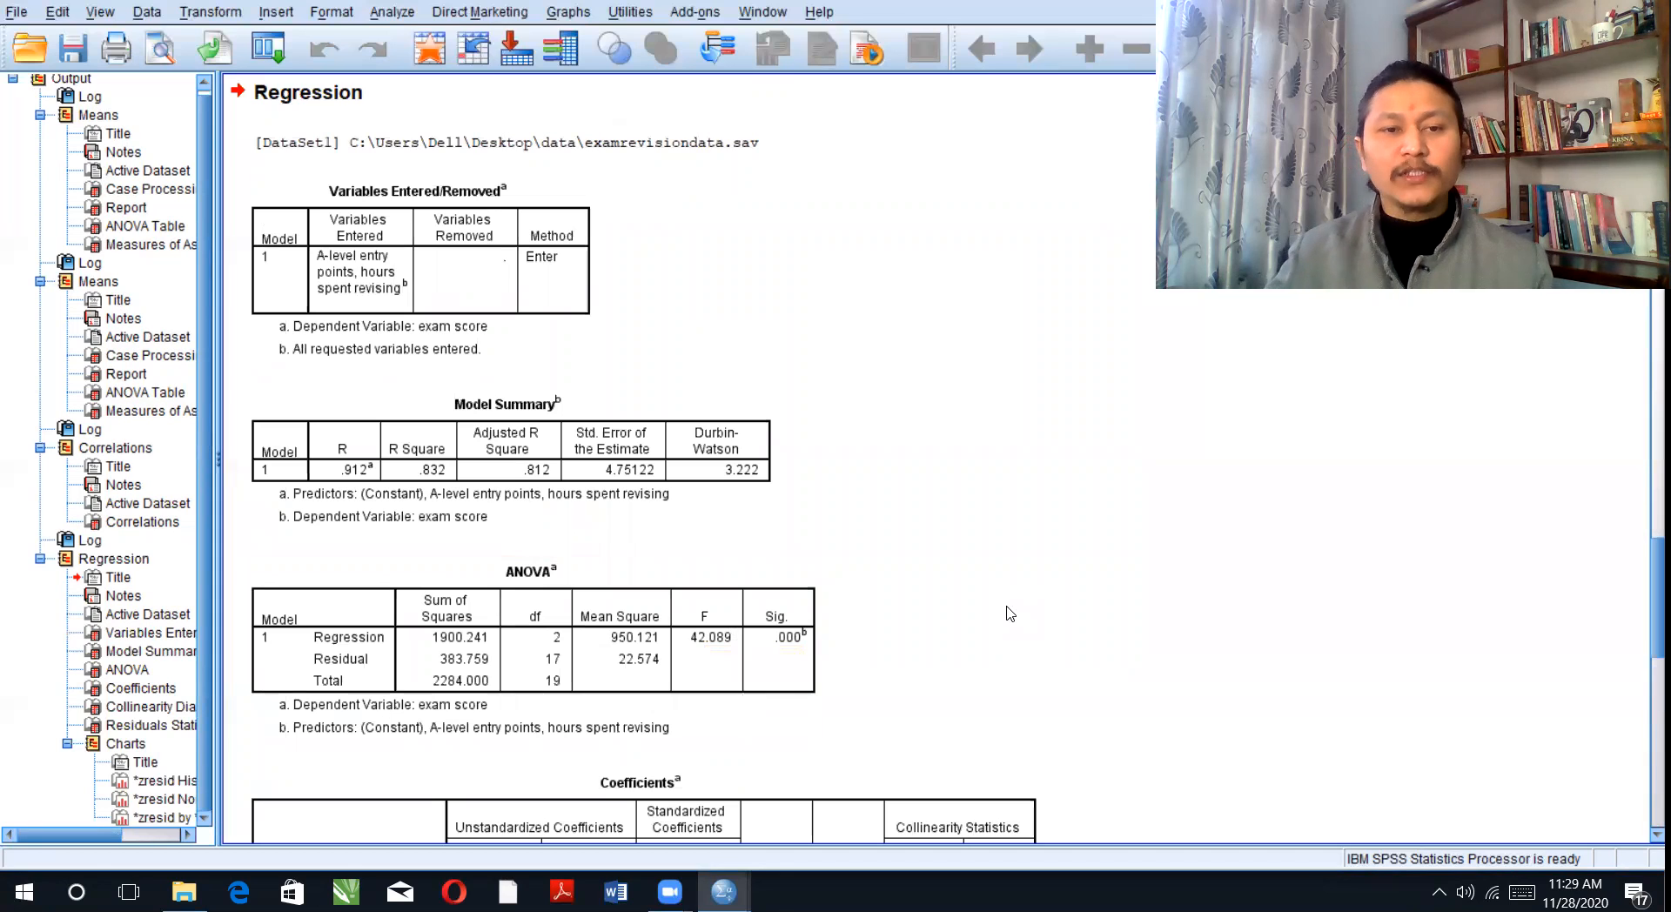
Examine the Durbin-Watson statistic in the Model Summary, the ANOVA table, and the Tolerance and VIF values in the Coefficients table.
scroll(999, 612, "down", 3)
scroll(999, 612, "down", 3)
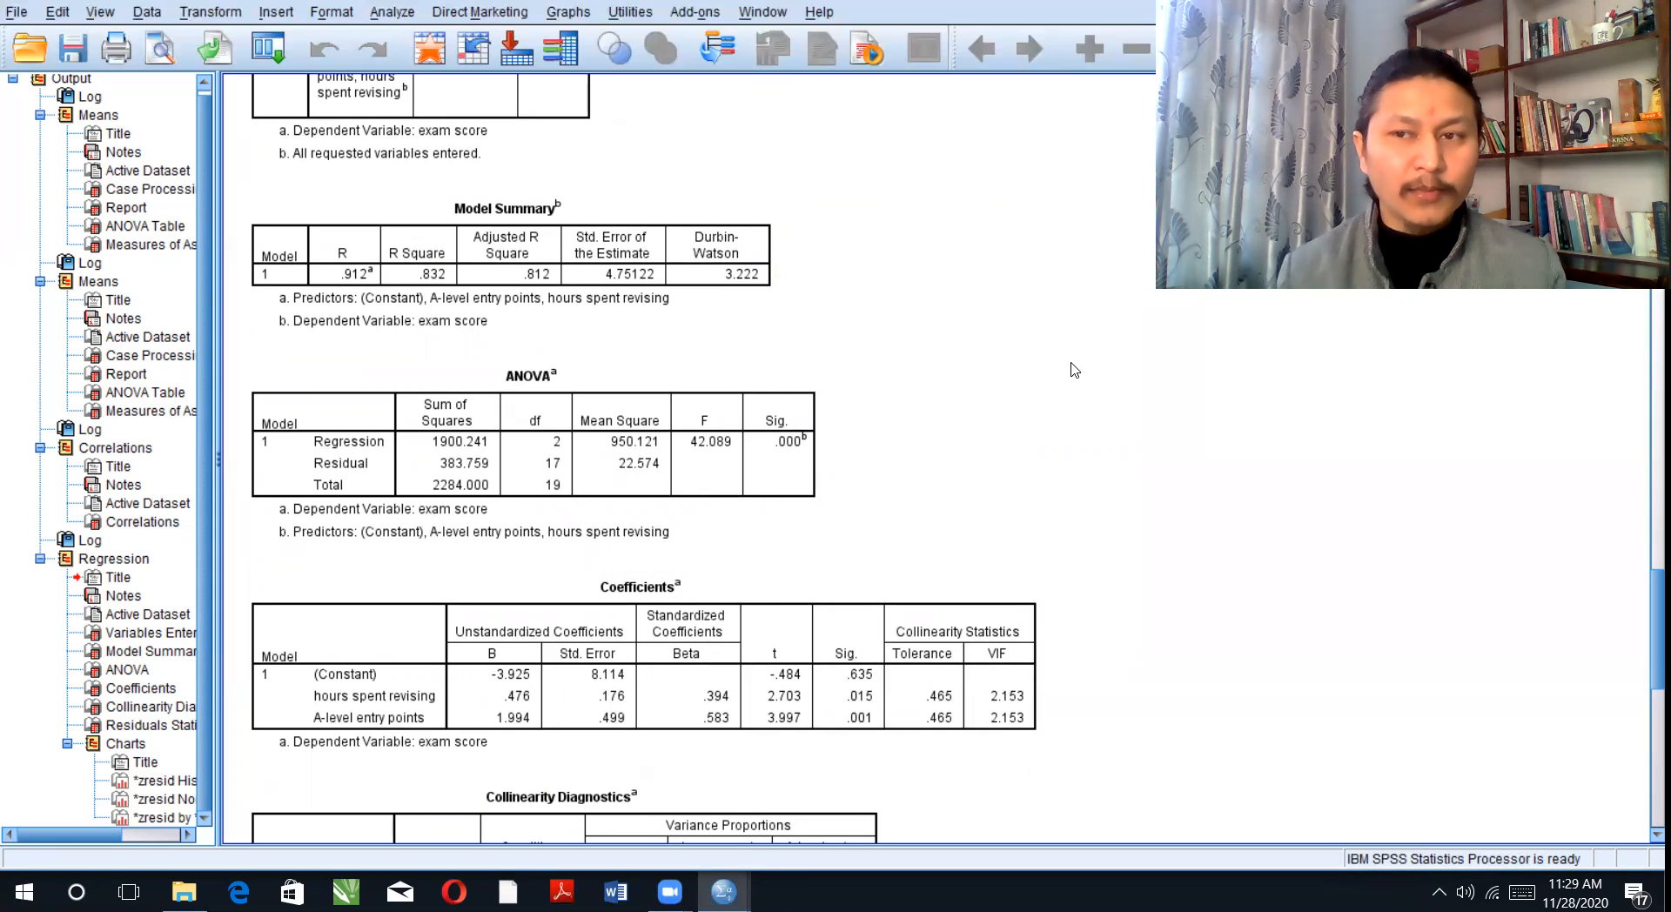
left_click(525, 291)
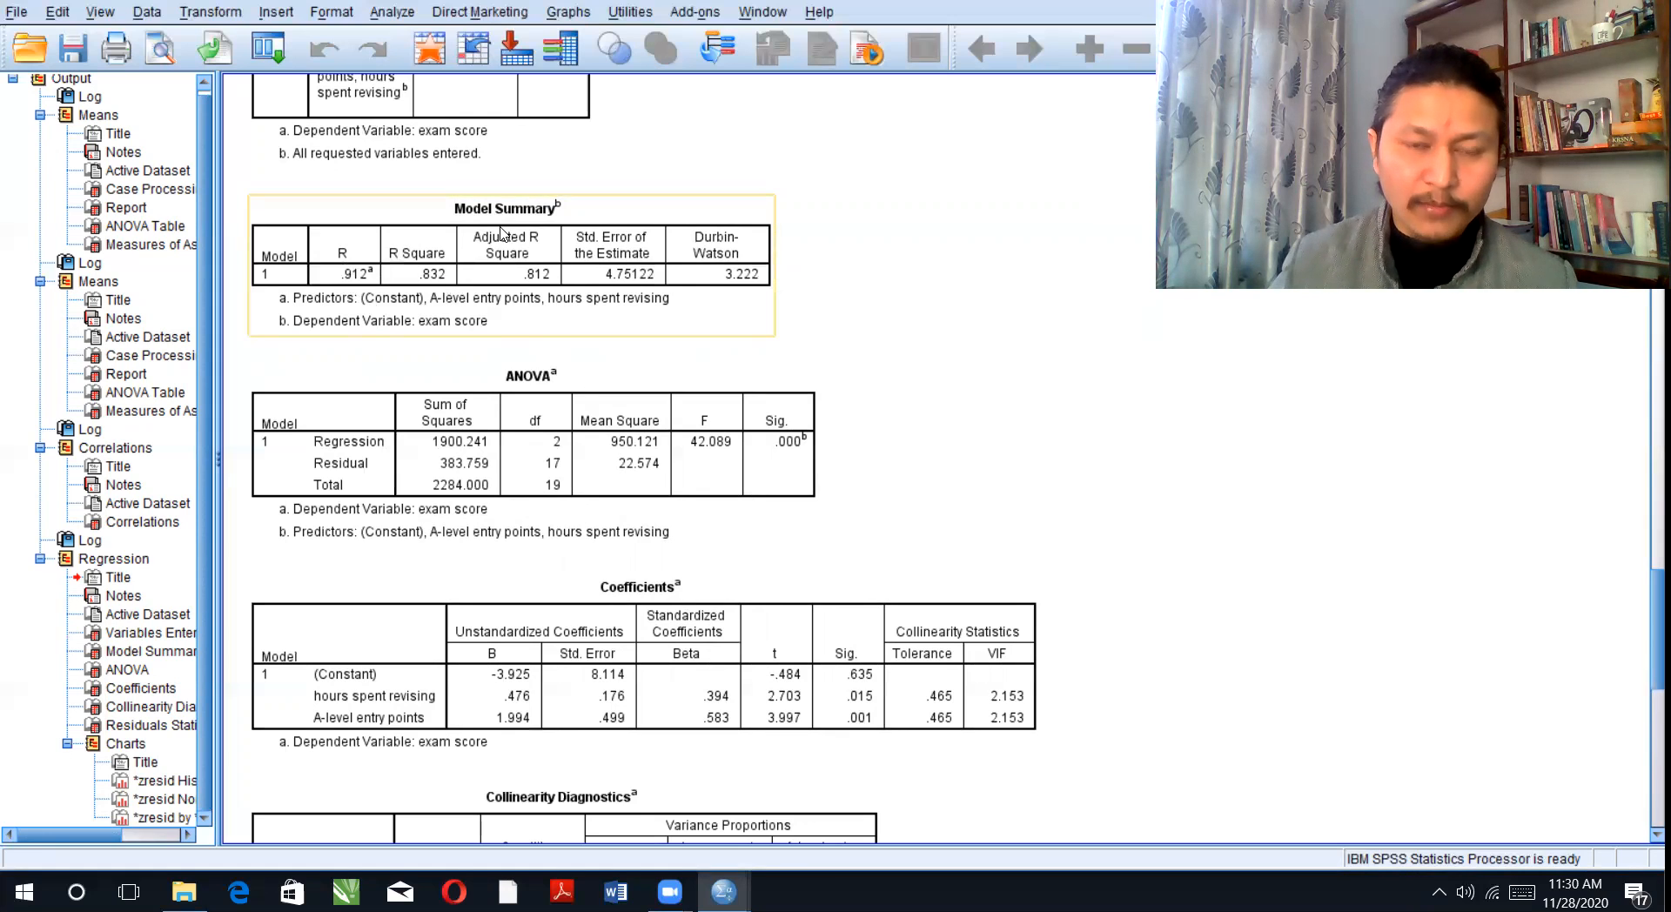
left_click(849, 252)
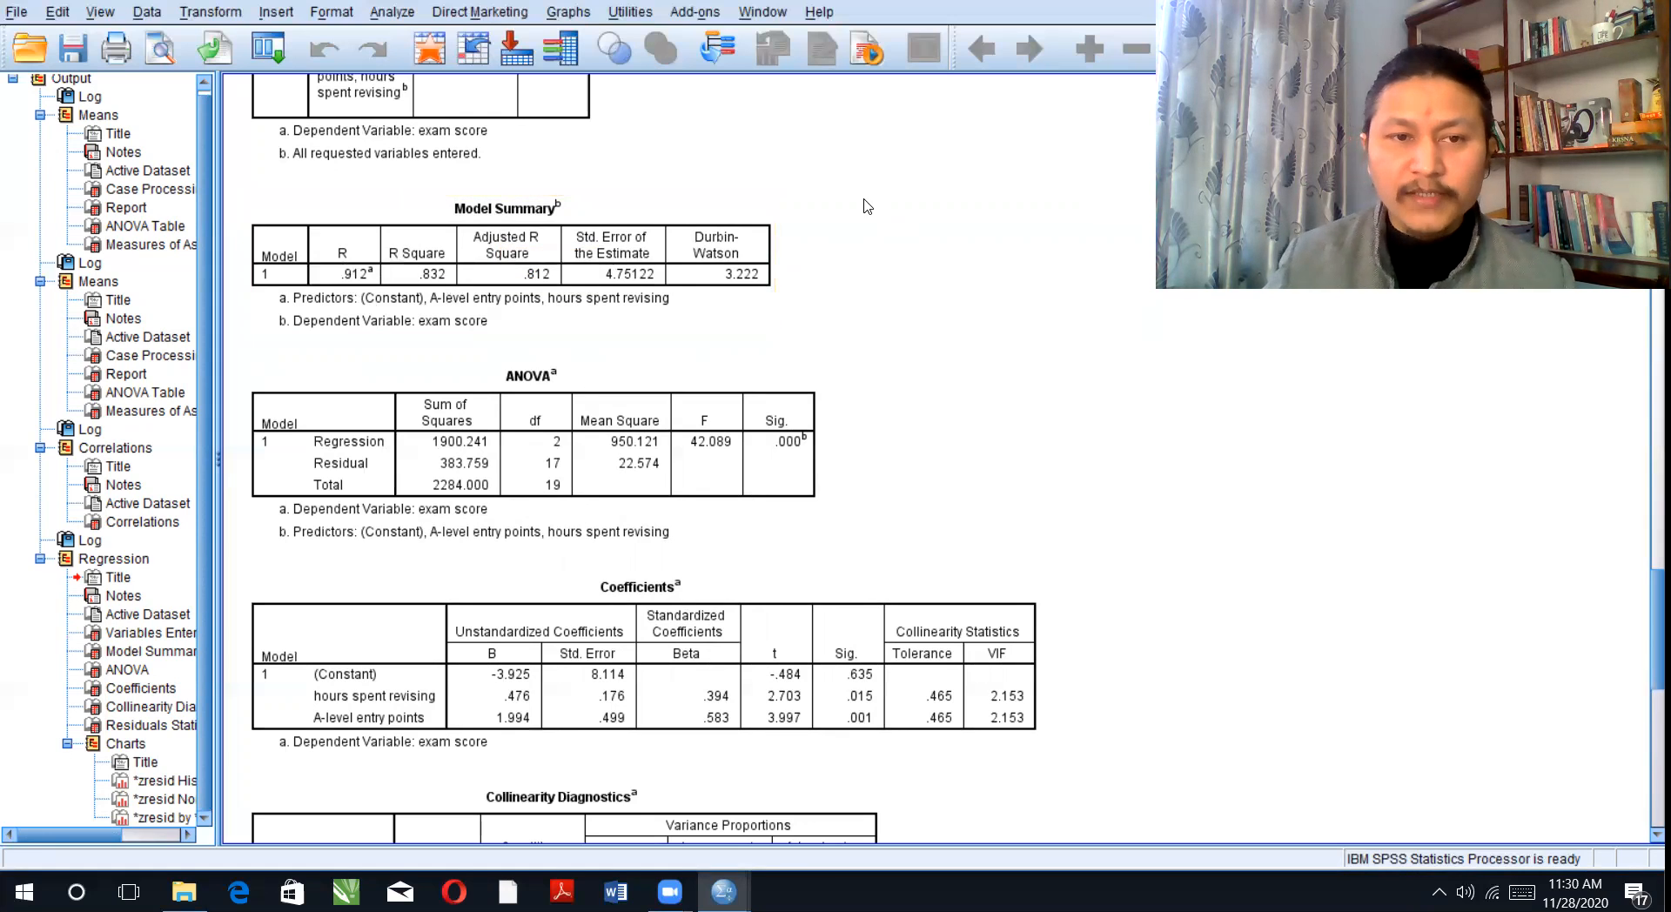
left_click(764, 257)
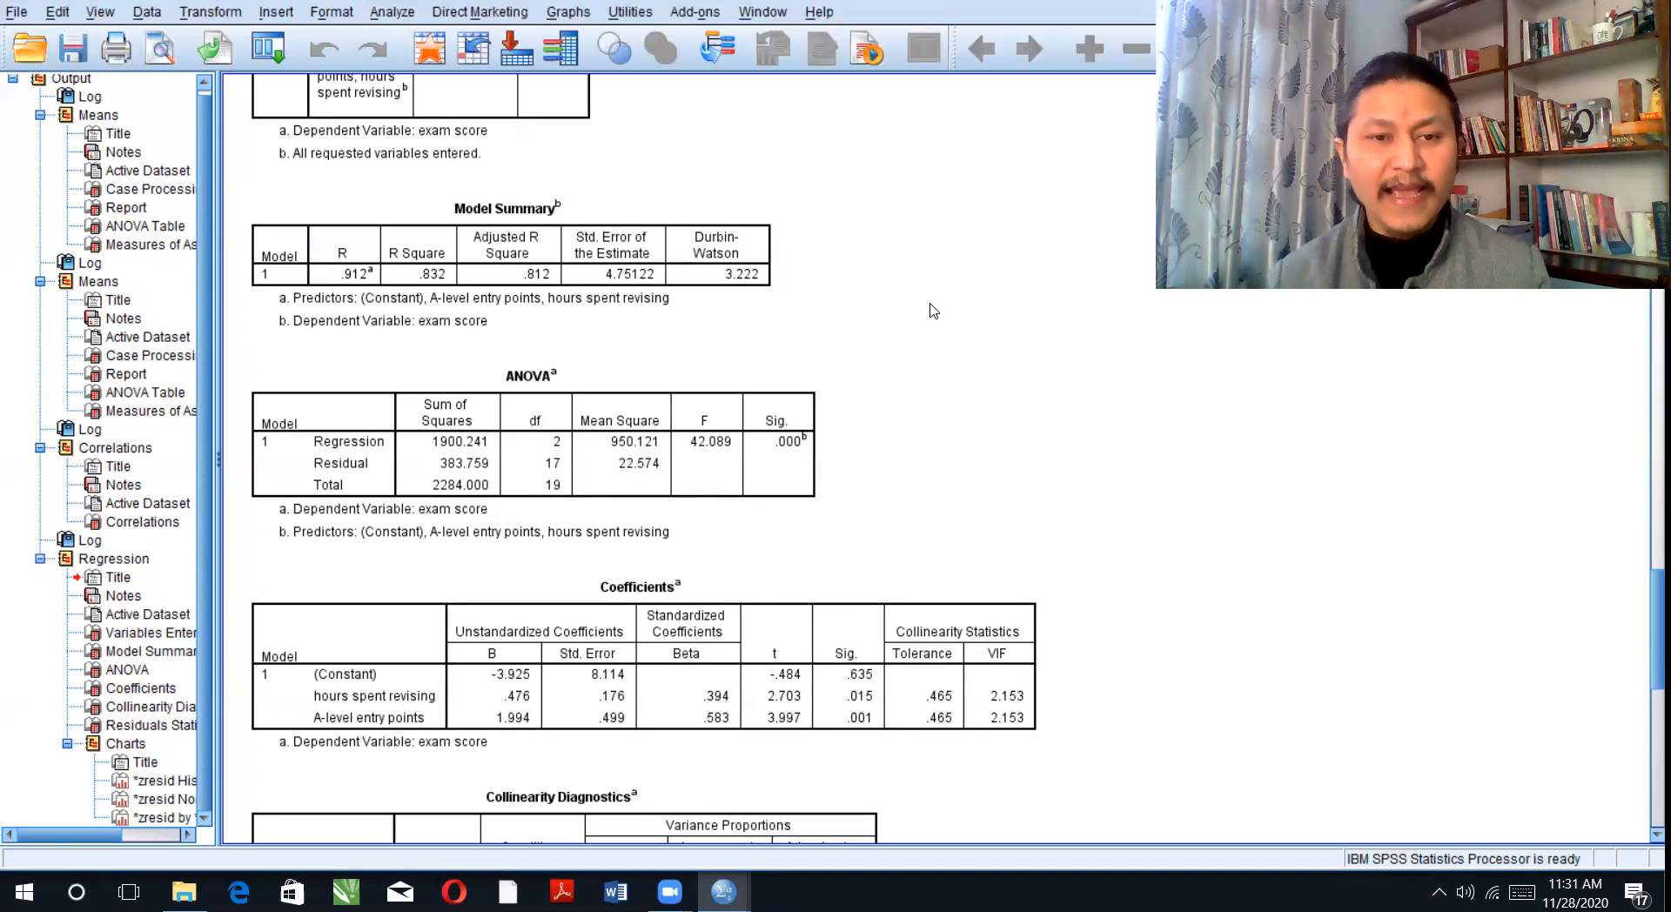
left_click(423, 426)
scroll(433, 459, "down", 3)
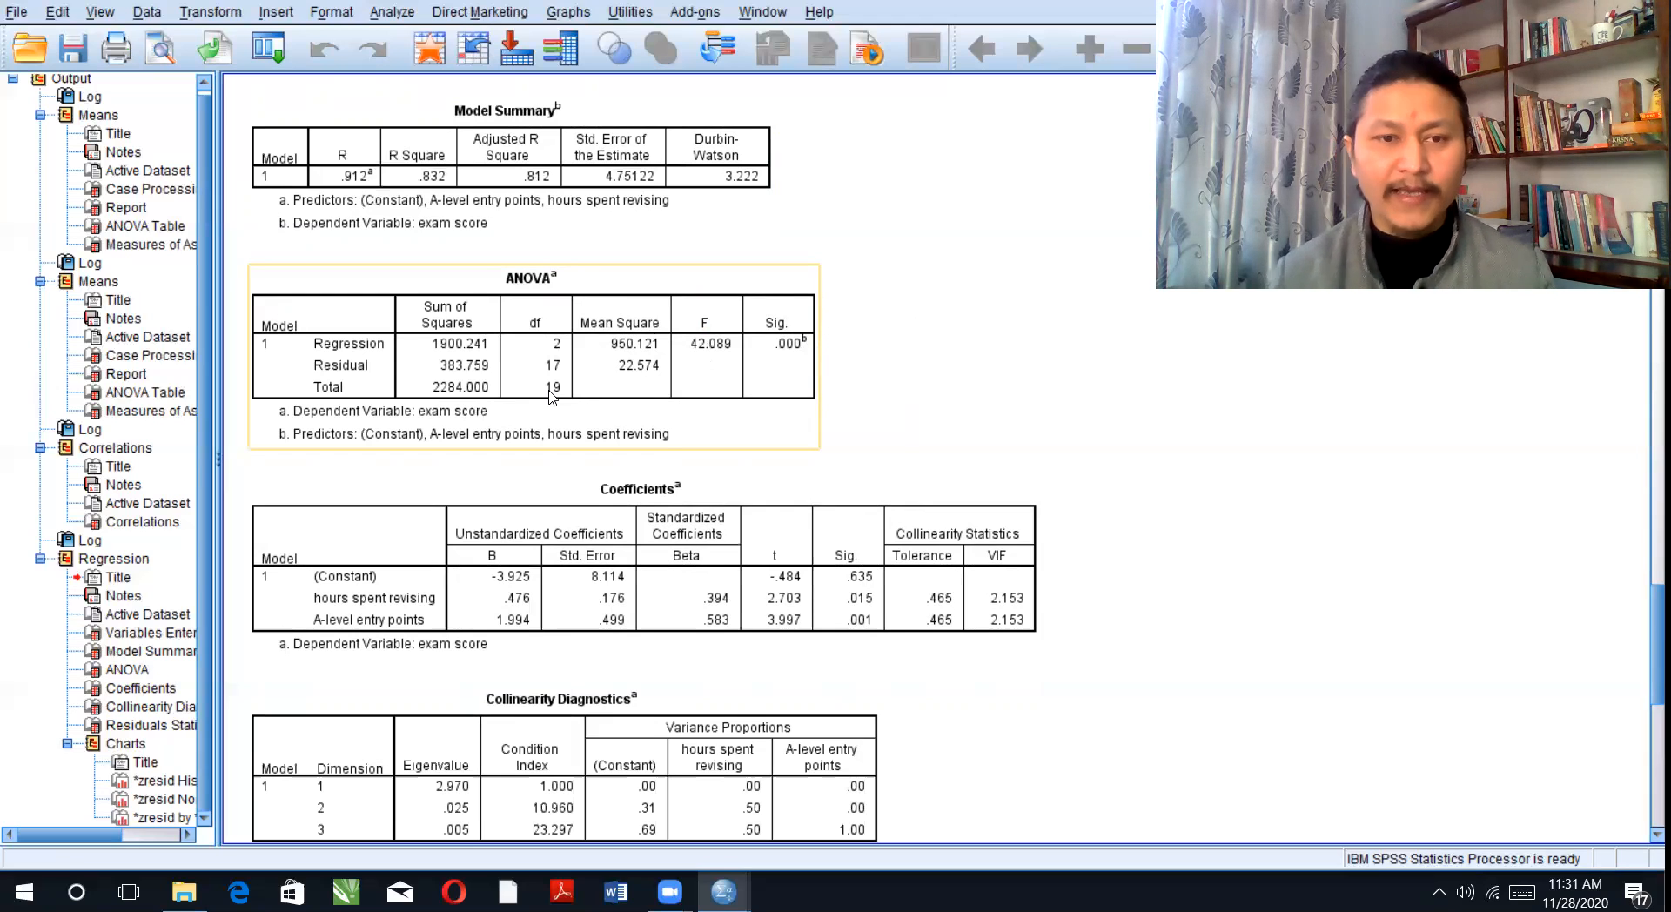
scroll(551, 398, "down", 3)
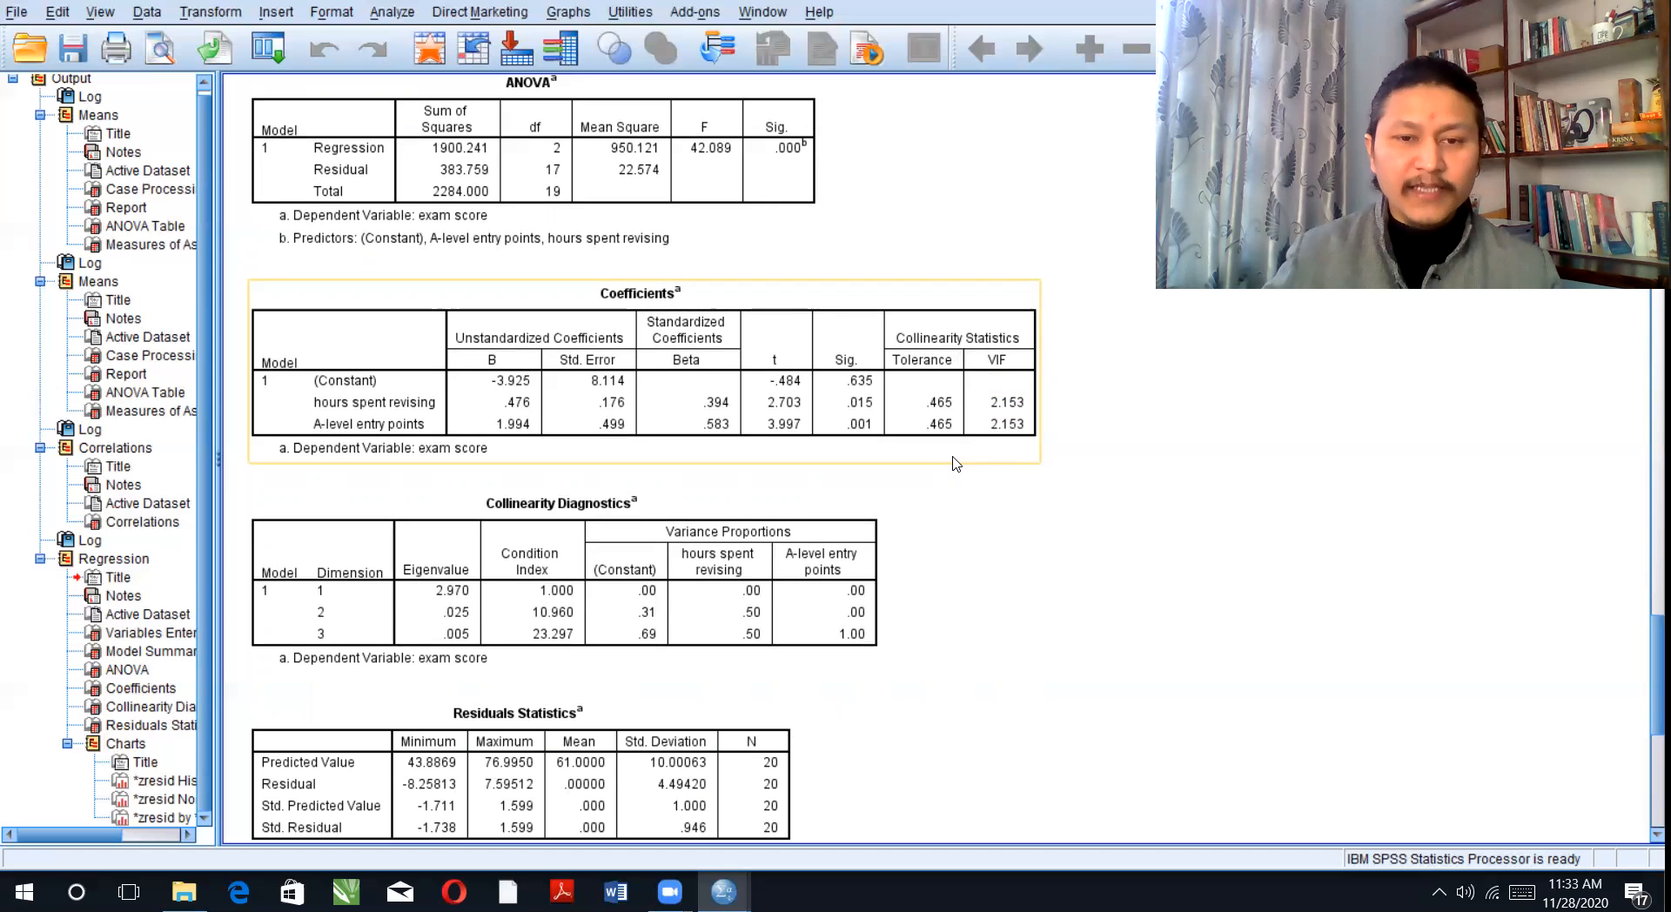
Examine the residual charts: the histogram, the normal P-P plot and the scatterplot of standardized residuals against predicted values.
scroll(952, 463, "down", 3)
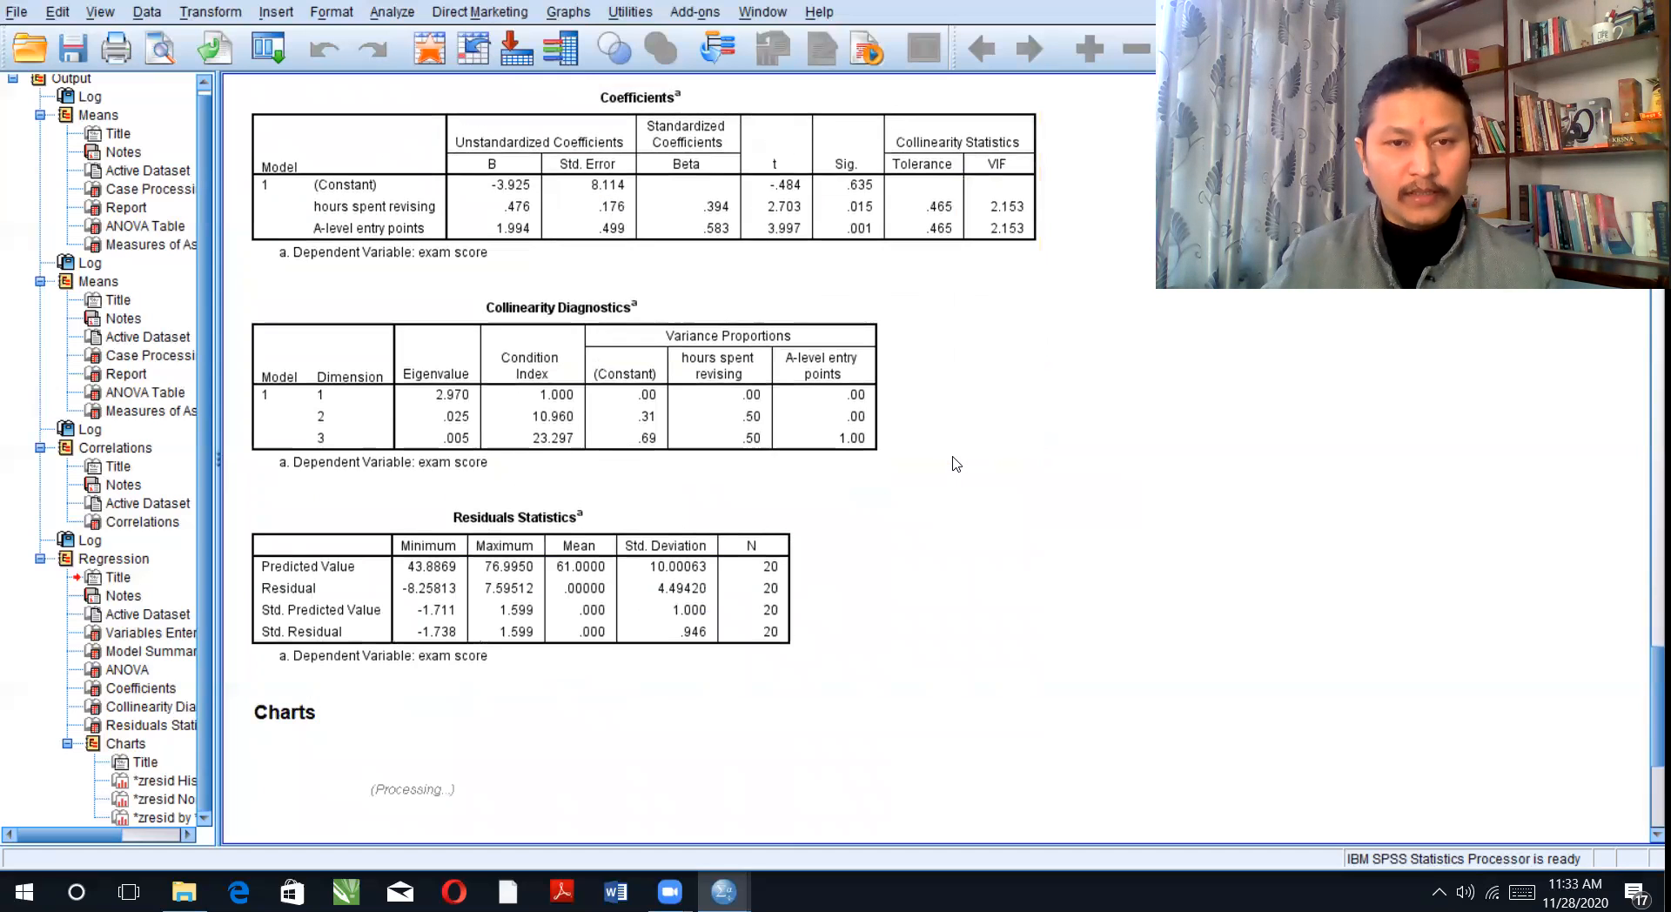
scroll(952, 463, "down", 4)
scroll(952, 463, "down", 1)
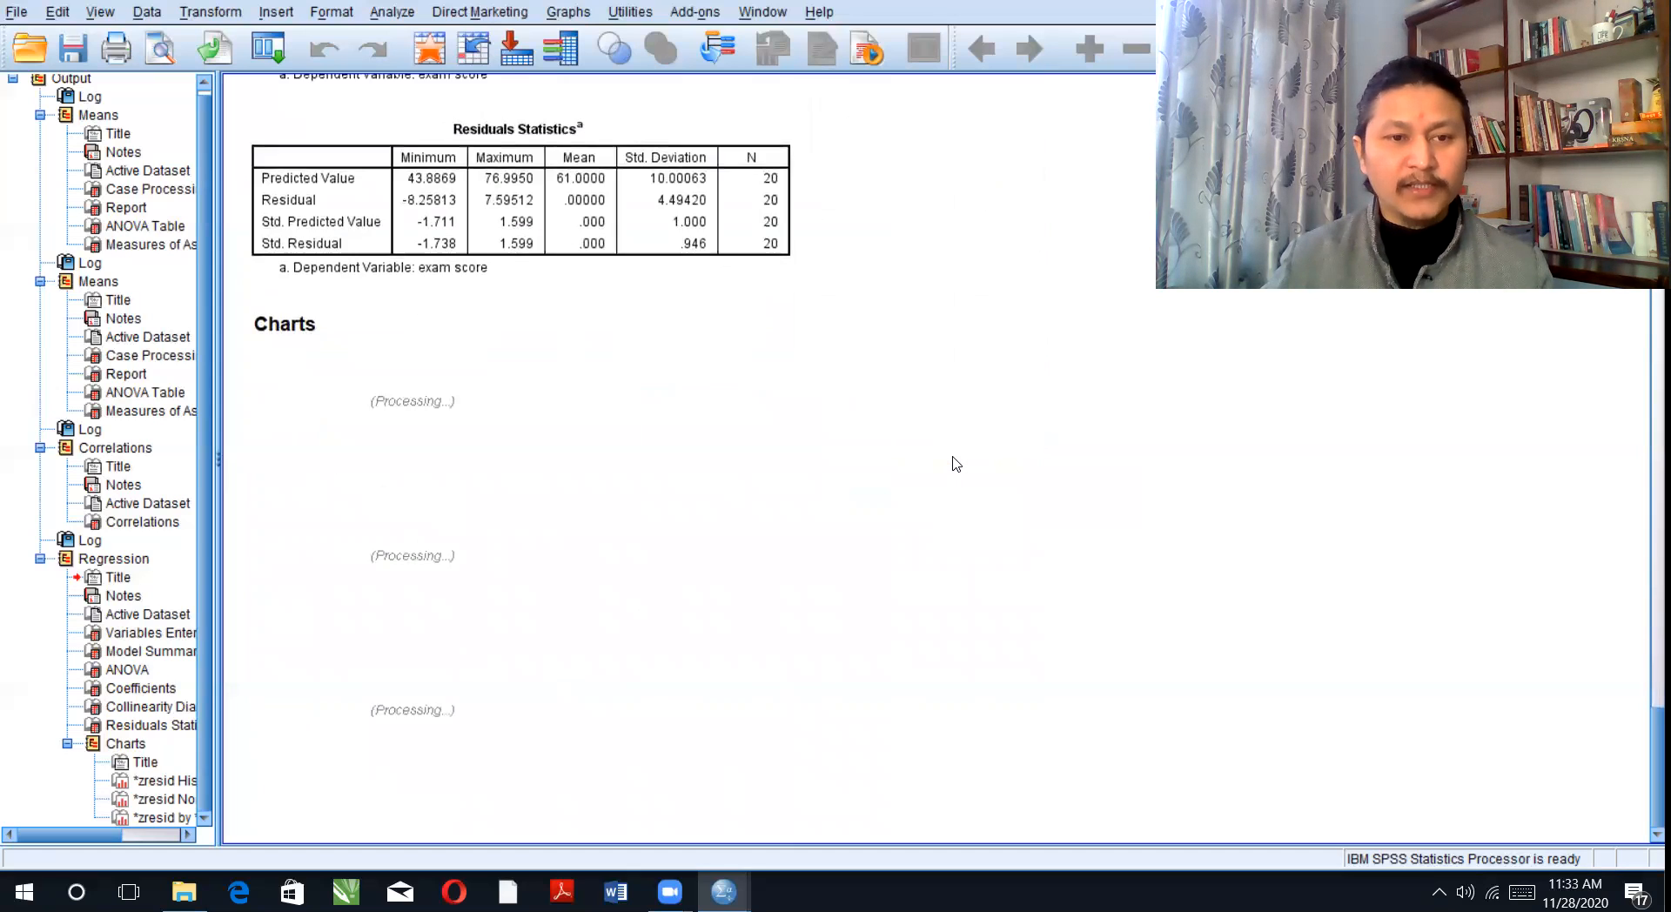
scroll(952, 463, "down", 3)
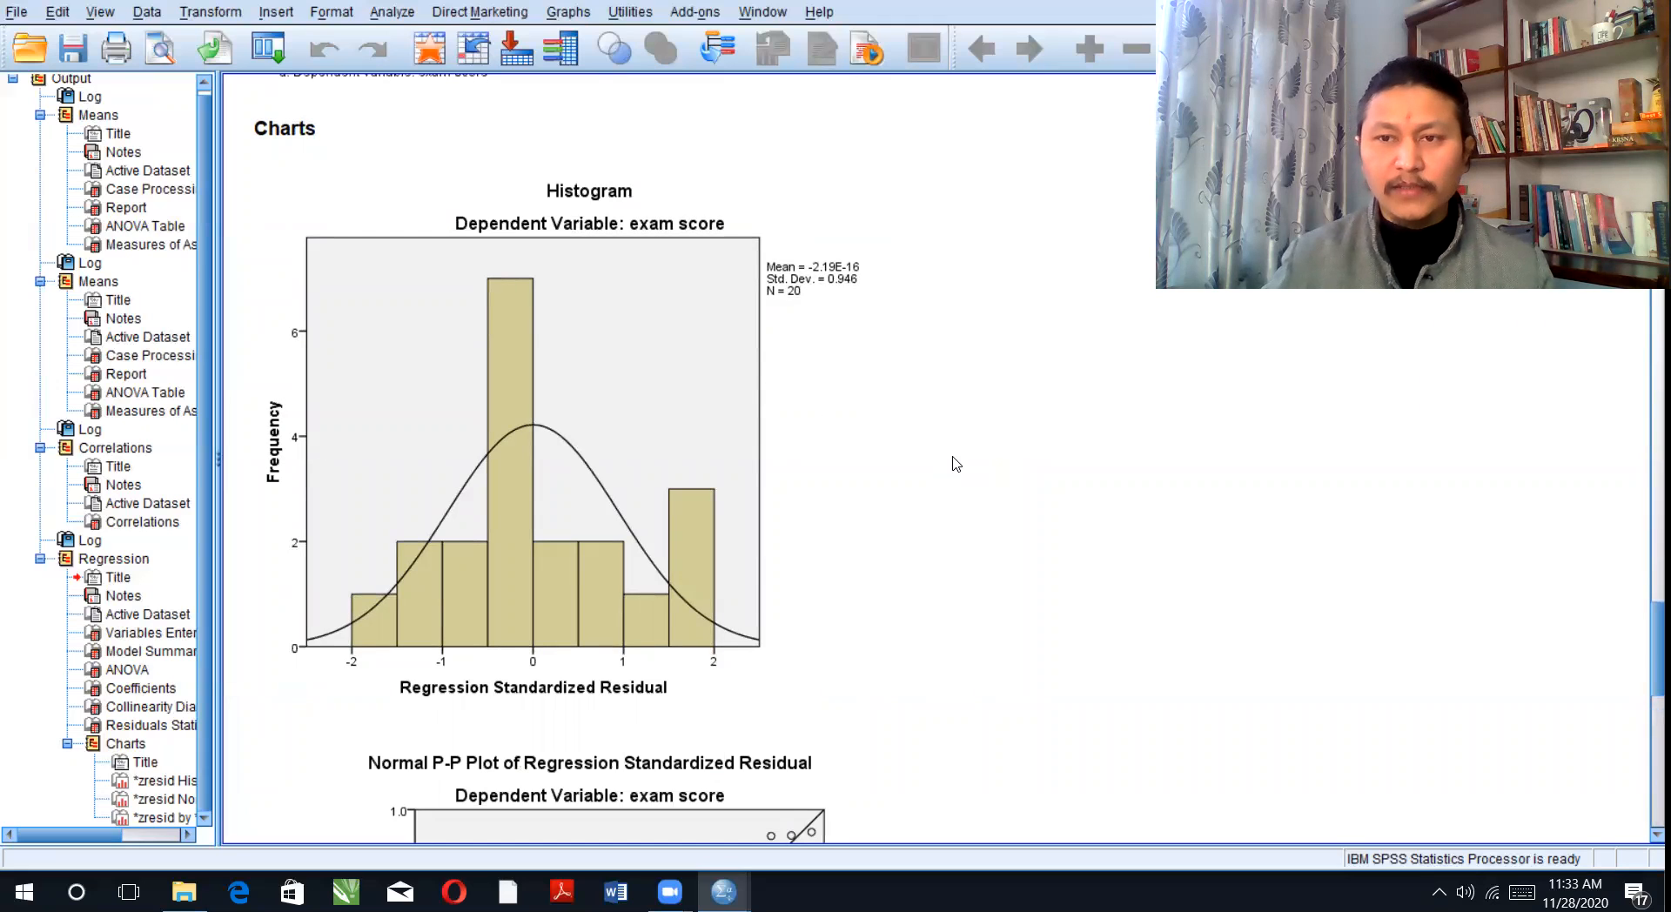
scroll(952, 463, "down", 10)
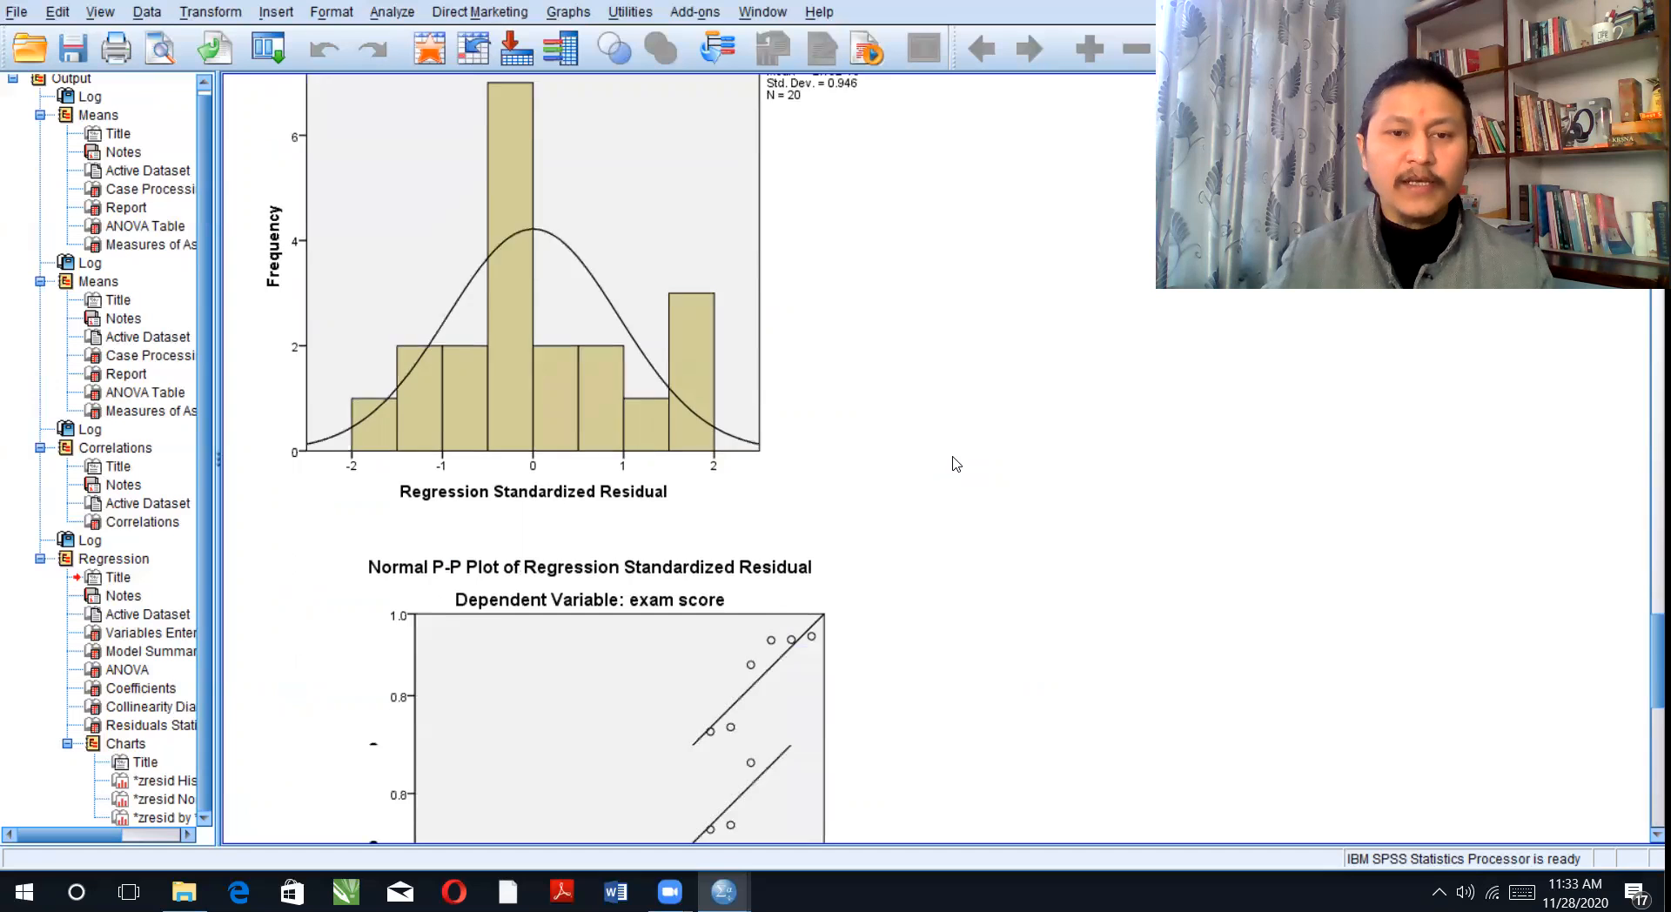
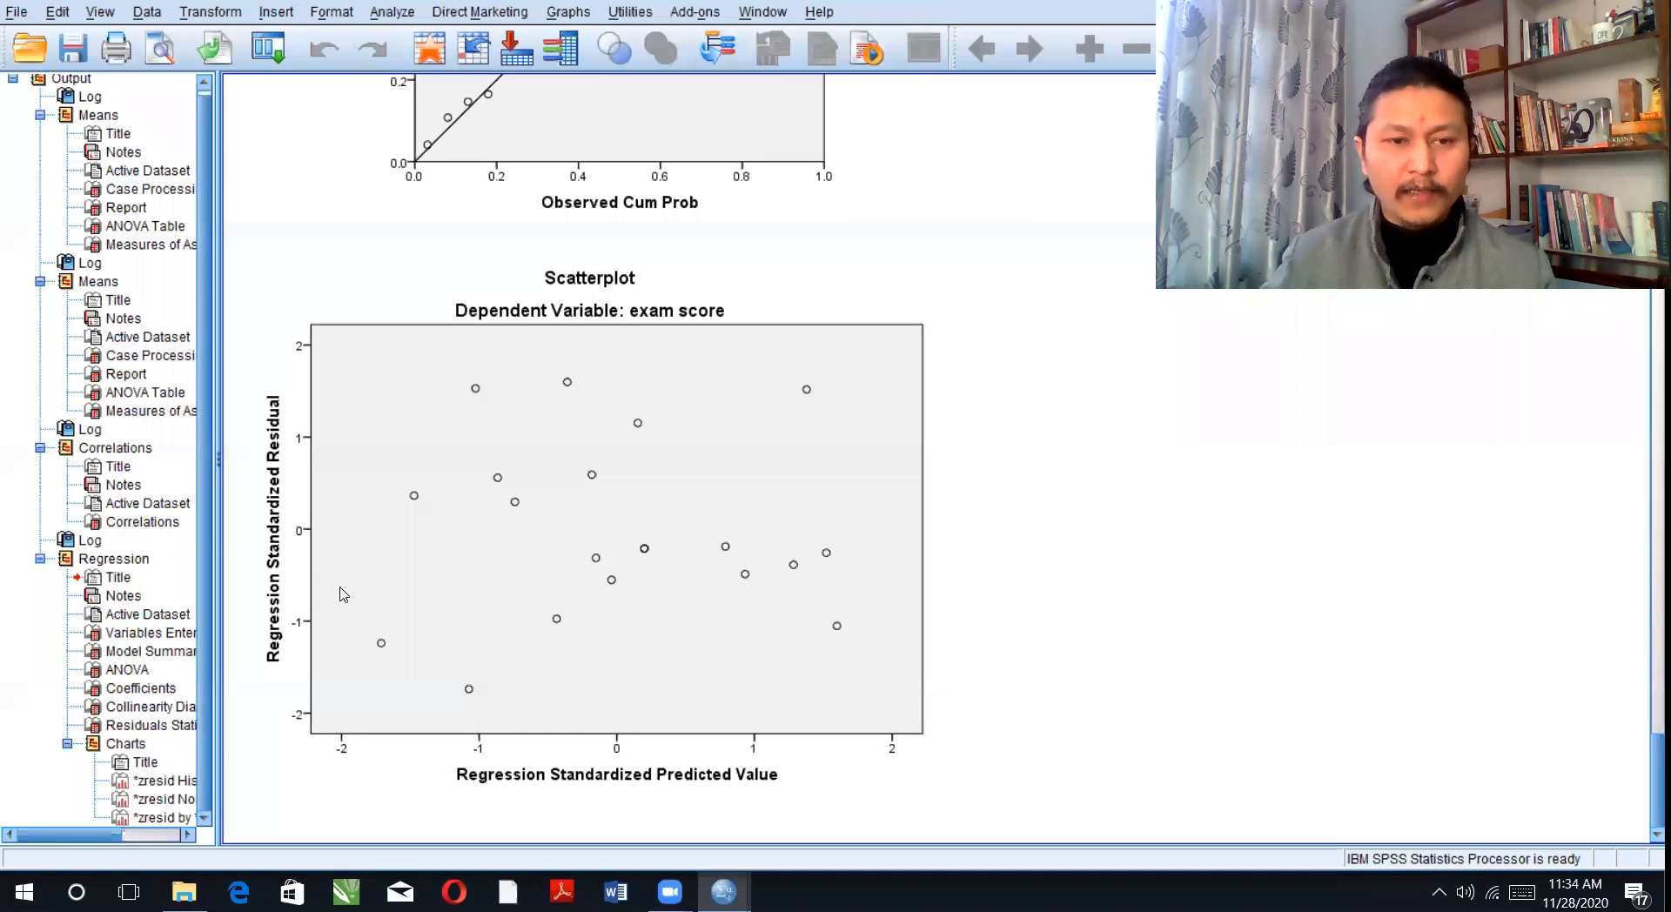
Annotate the residual scatterplot freehand with a horizontal line near residual zero, nine scattered dots, and two diverging lines forming a funnel.
left_click_drag(308, 529, 928, 515)
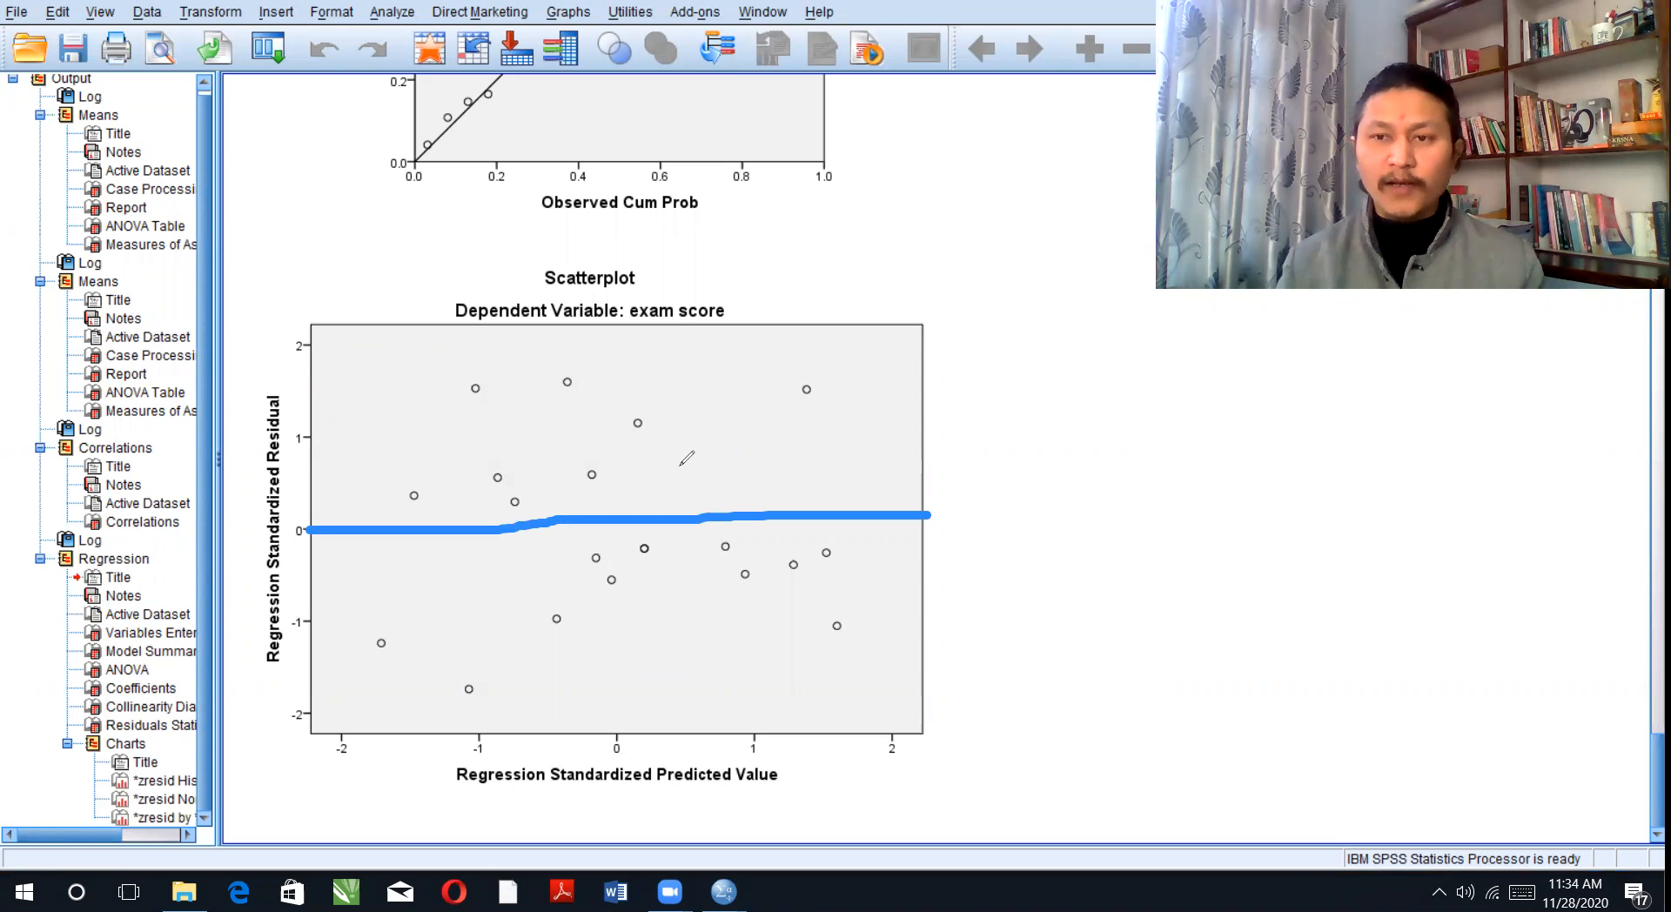
left_click(546, 442)
left_click(674, 377)
left_click(774, 342)
left_click(745, 449)
left_click(481, 575)
left_click(610, 650)
left_click(704, 705)
left_click(833, 671)
left_click(712, 637)
mouse_move(426, 490)
left_mouse_down()
mouse_move(667, 367)
mouse_move(792, 326)
left_mouse_up()
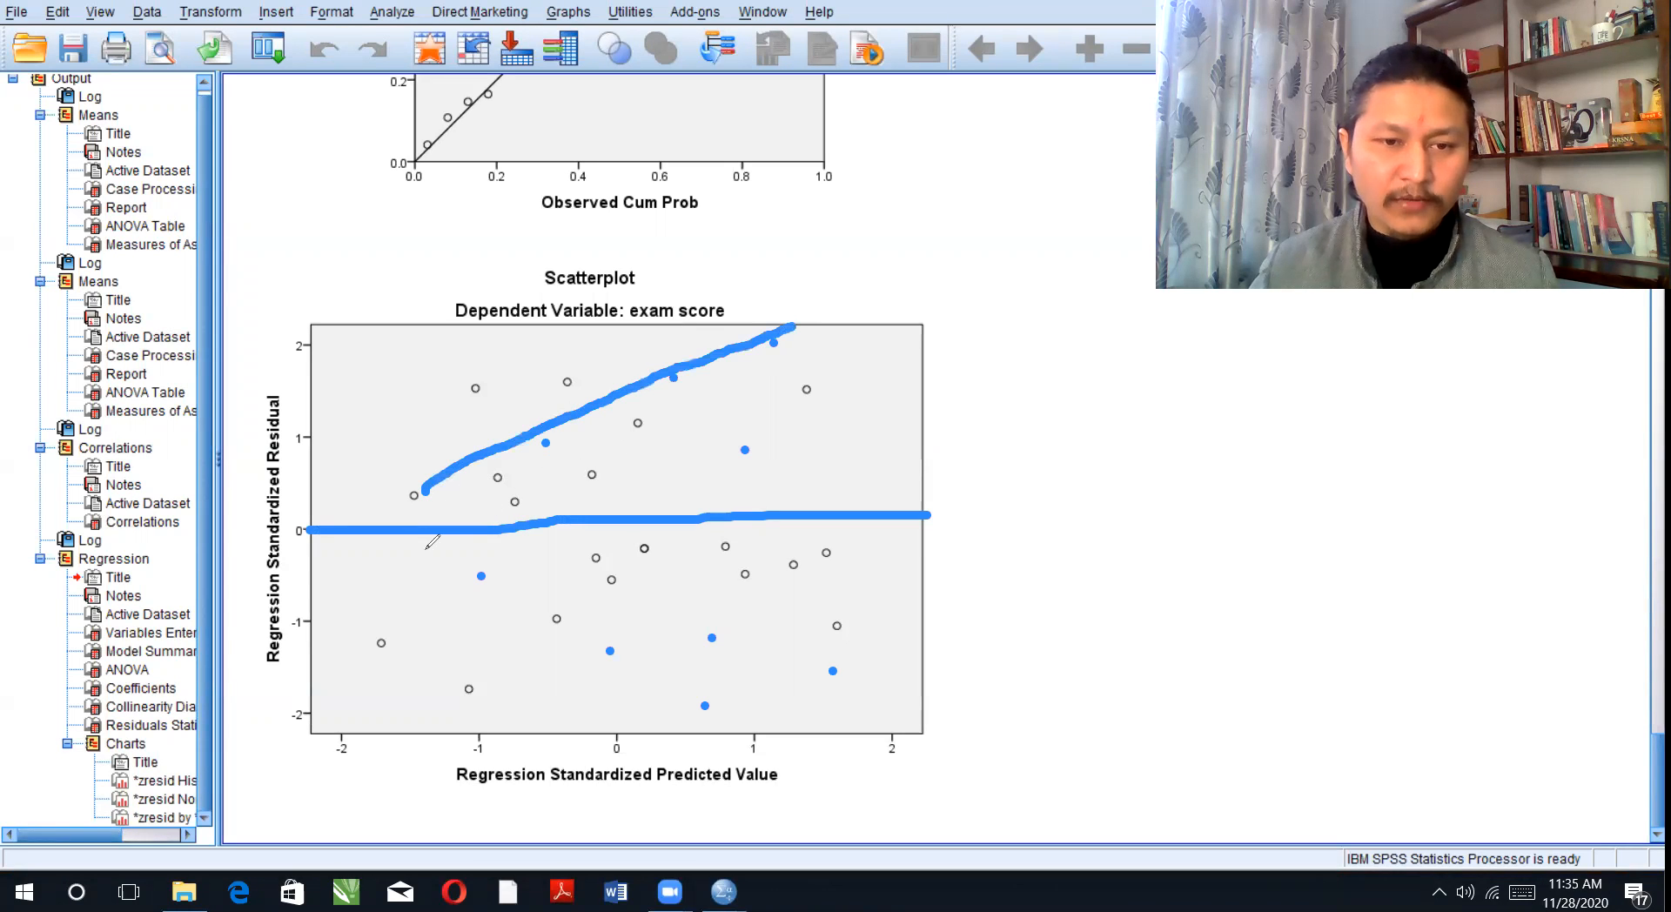
left_click_drag(406, 557, 741, 698)
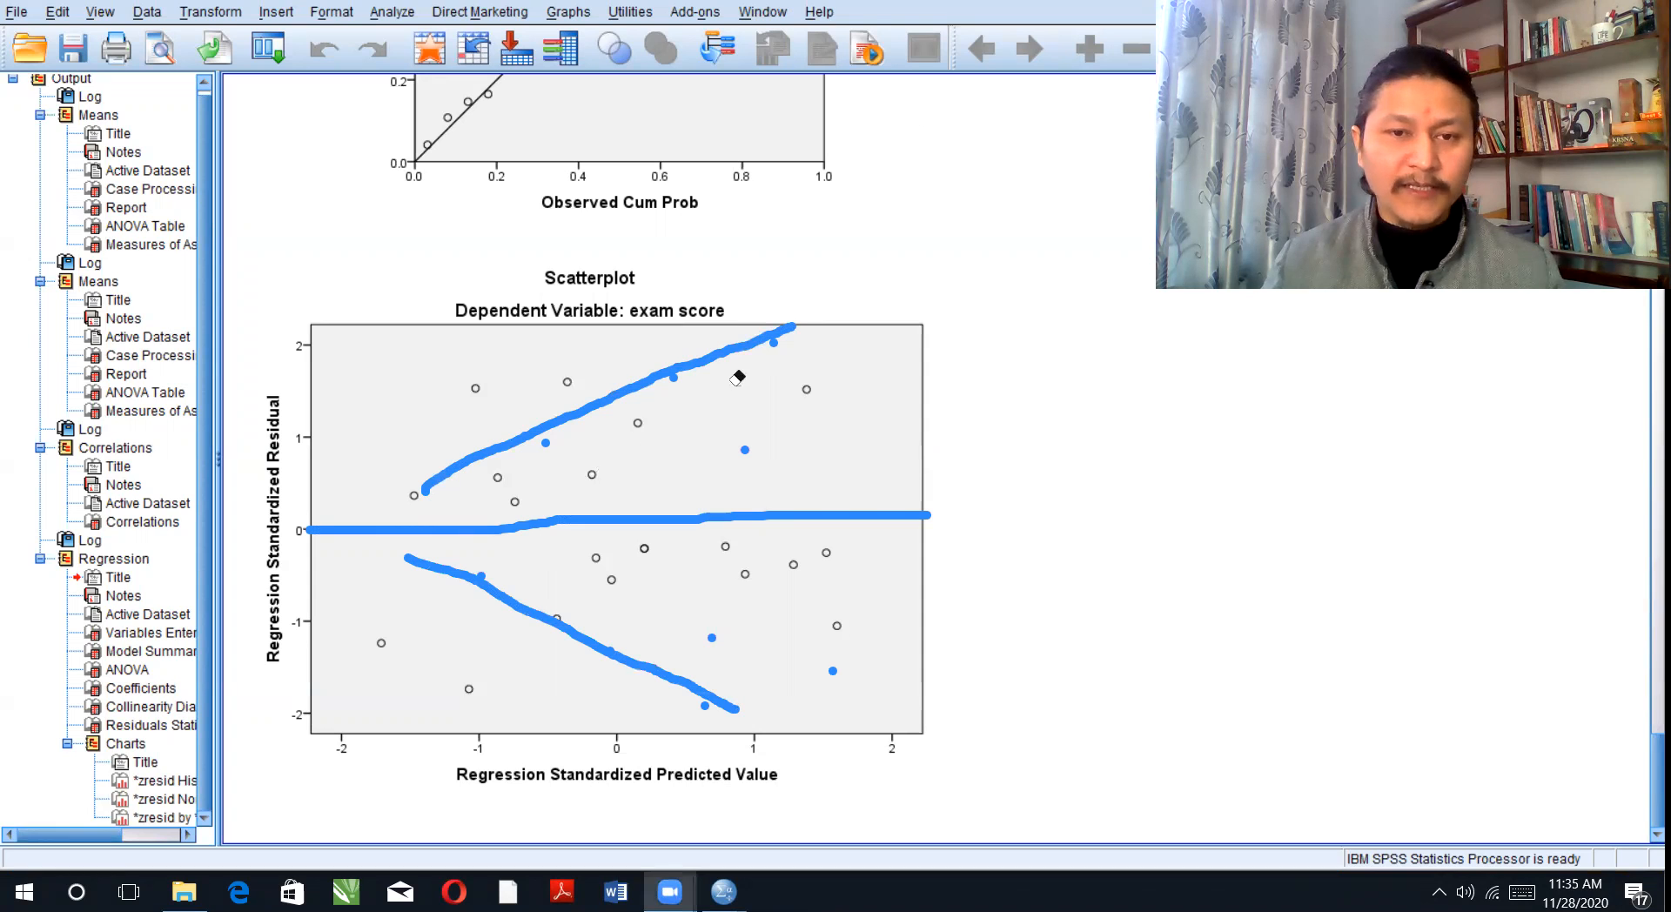
Erase the horizontal line and both diverging funnel lines drawn over the residual scatterplot, leaving the dots.
left_click(772, 341)
left_click(741, 510)
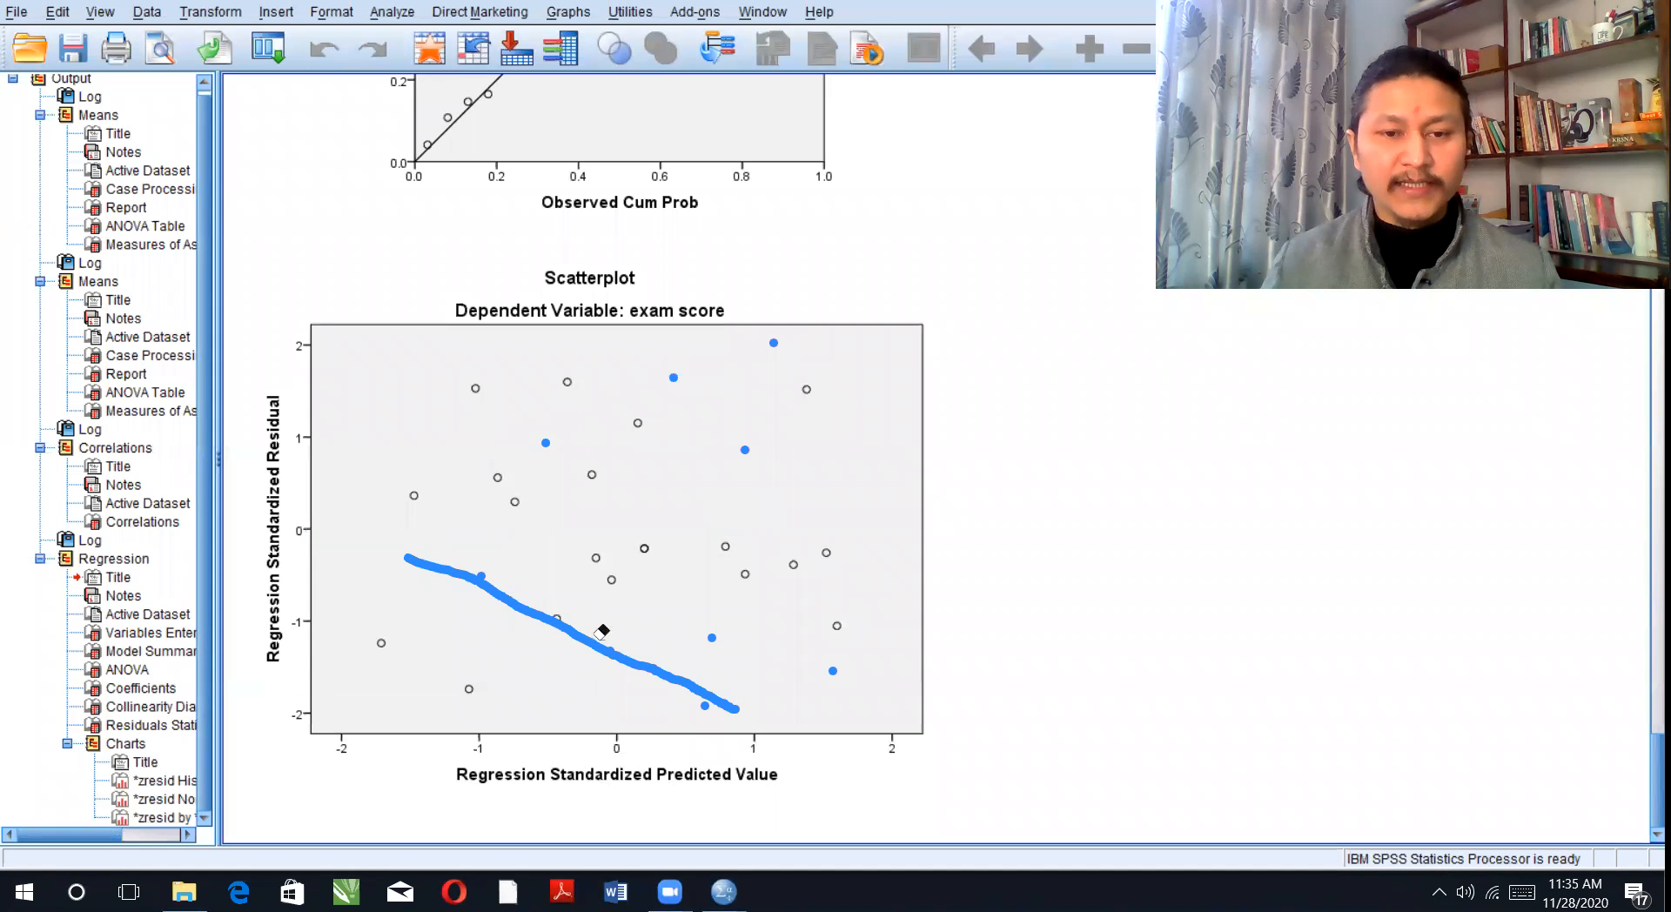
left_click(581, 631)
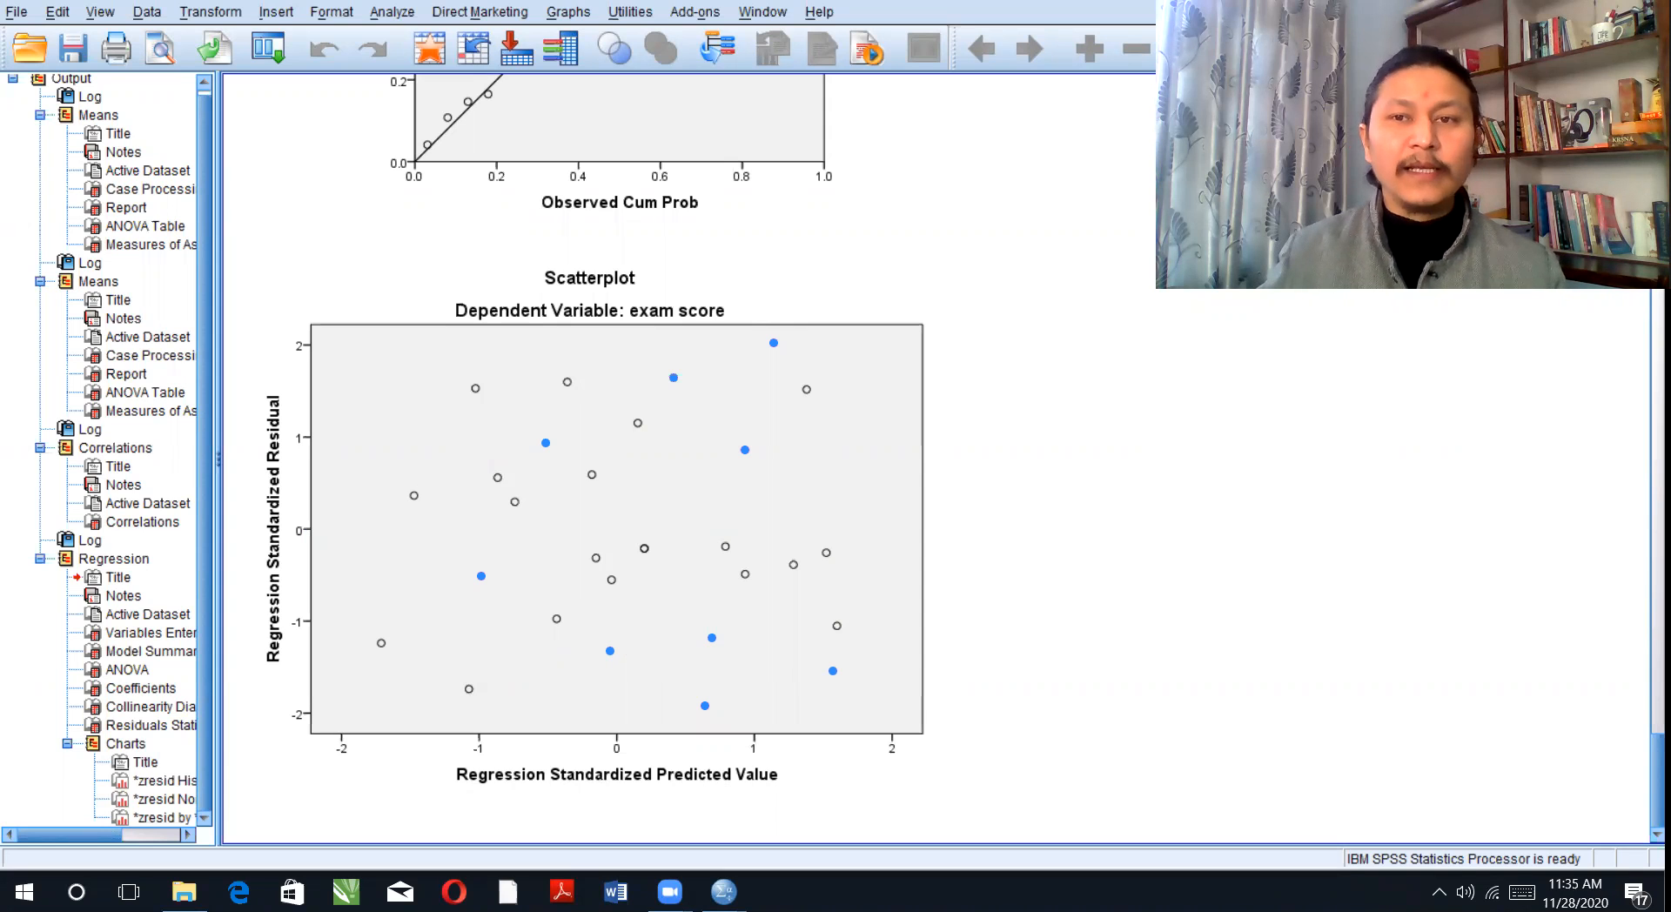
Review the earlier assumption-test output, including the collinearity statistics, the linearity ANOVA table and the correlations table.
scroll(812, 454, "up", 3)
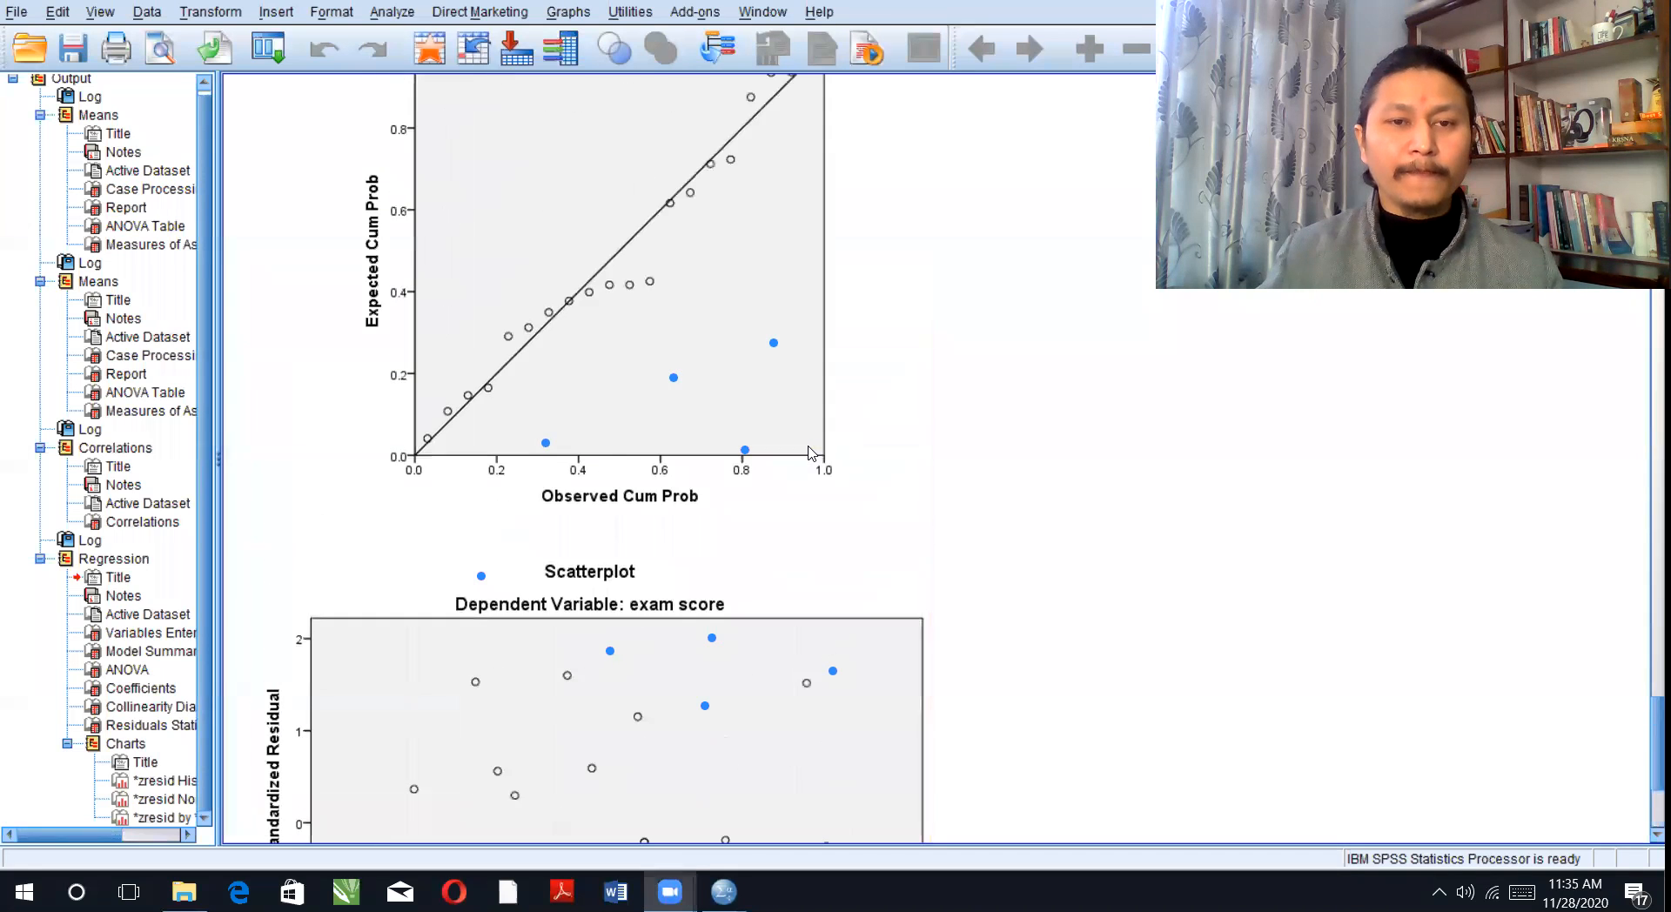
scroll(811, 454, "up", 2)
scroll(812, 453, "up", 4)
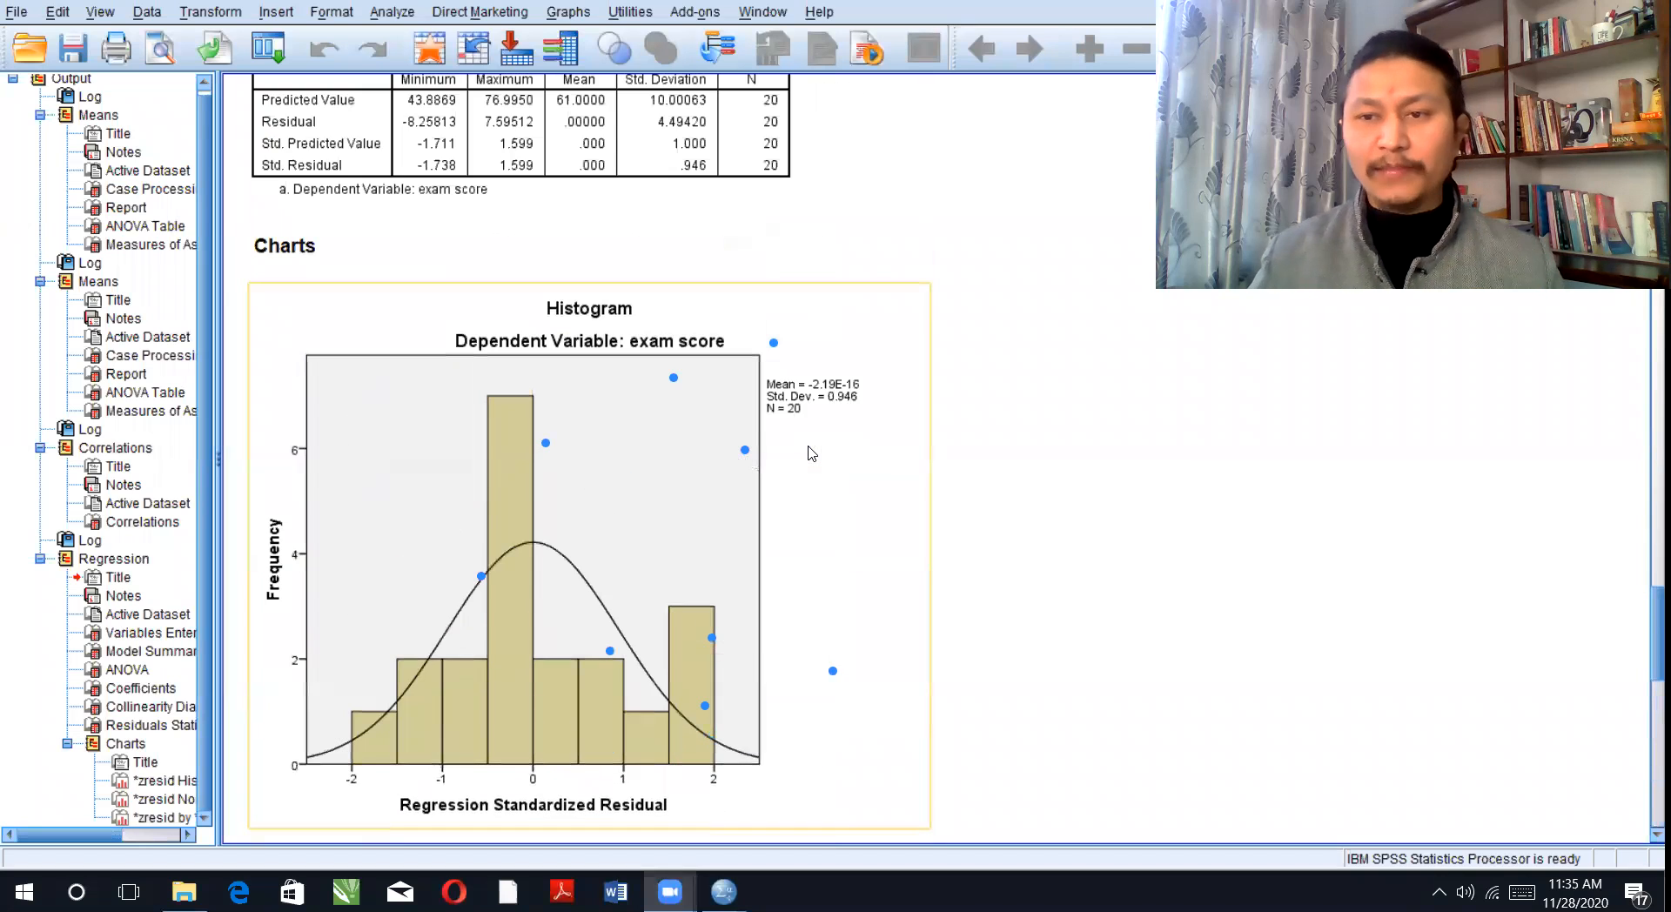
scroll(812, 453, "up", 2)
scroll(812, 453, "up", 12)
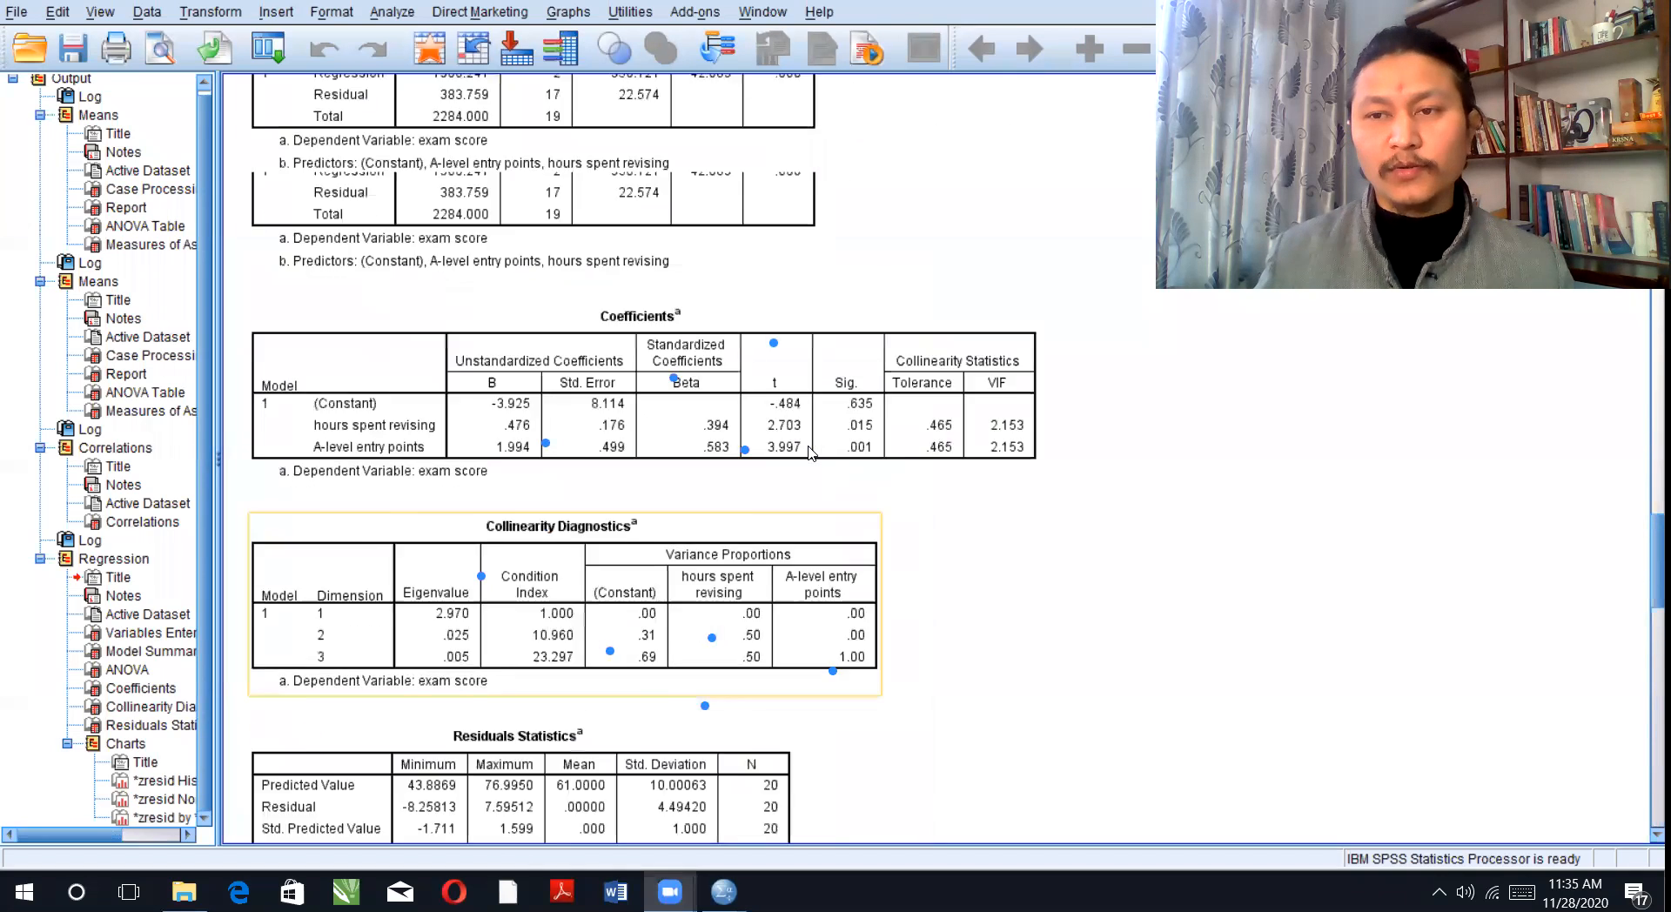
scroll(812, 453, "up", 2)
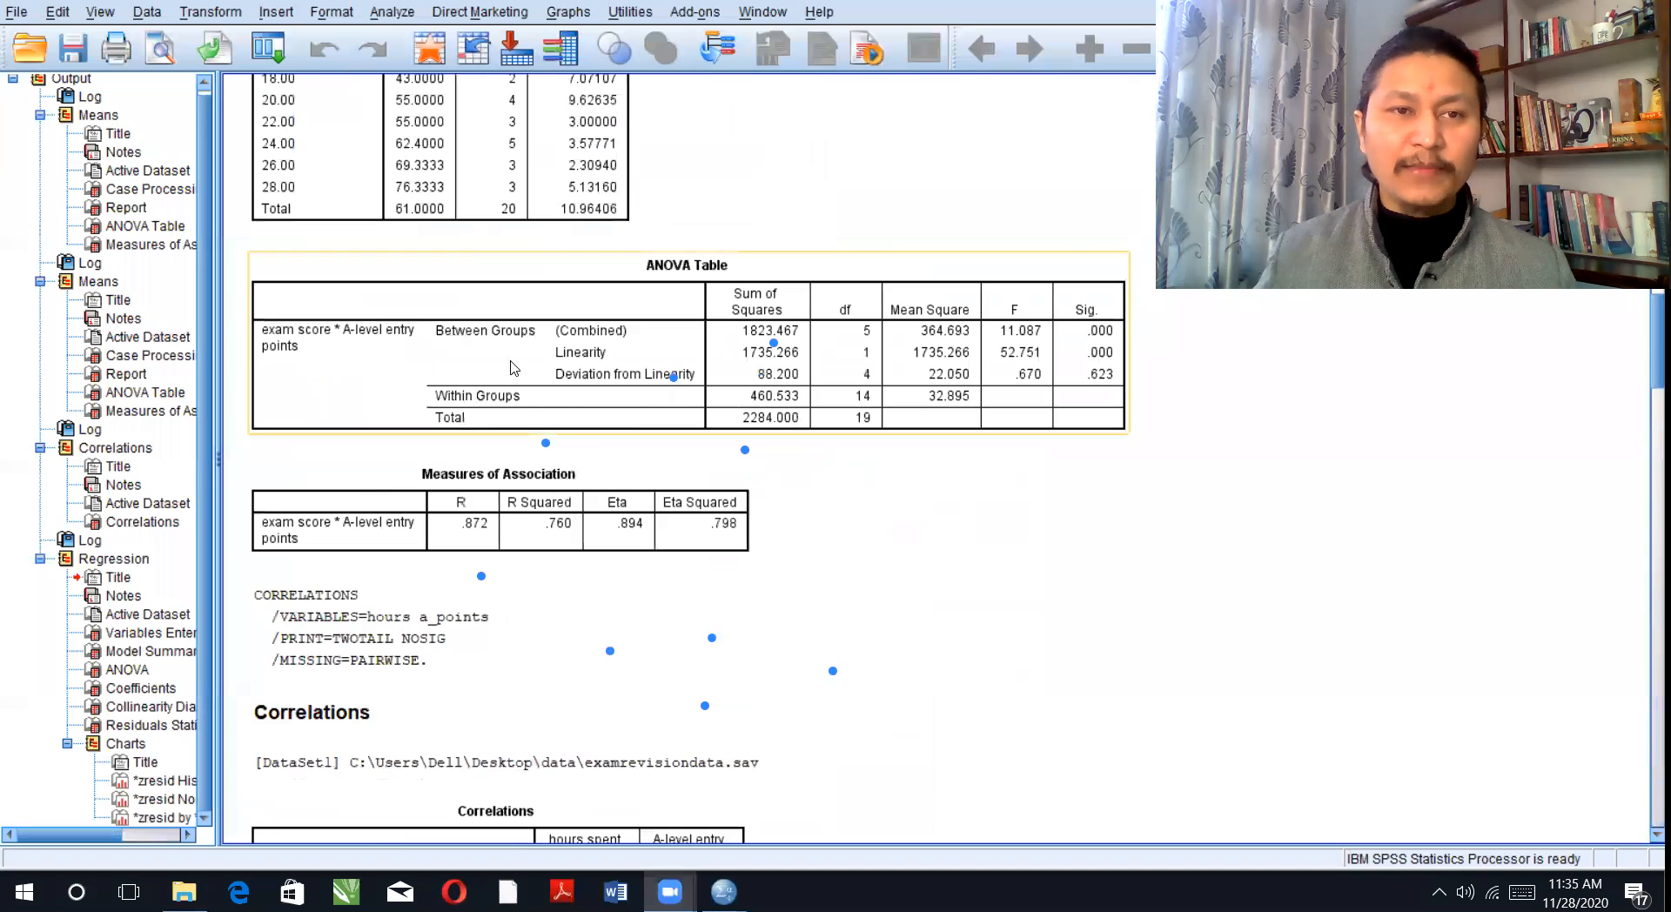
scroll(724, 590, "down", 8)
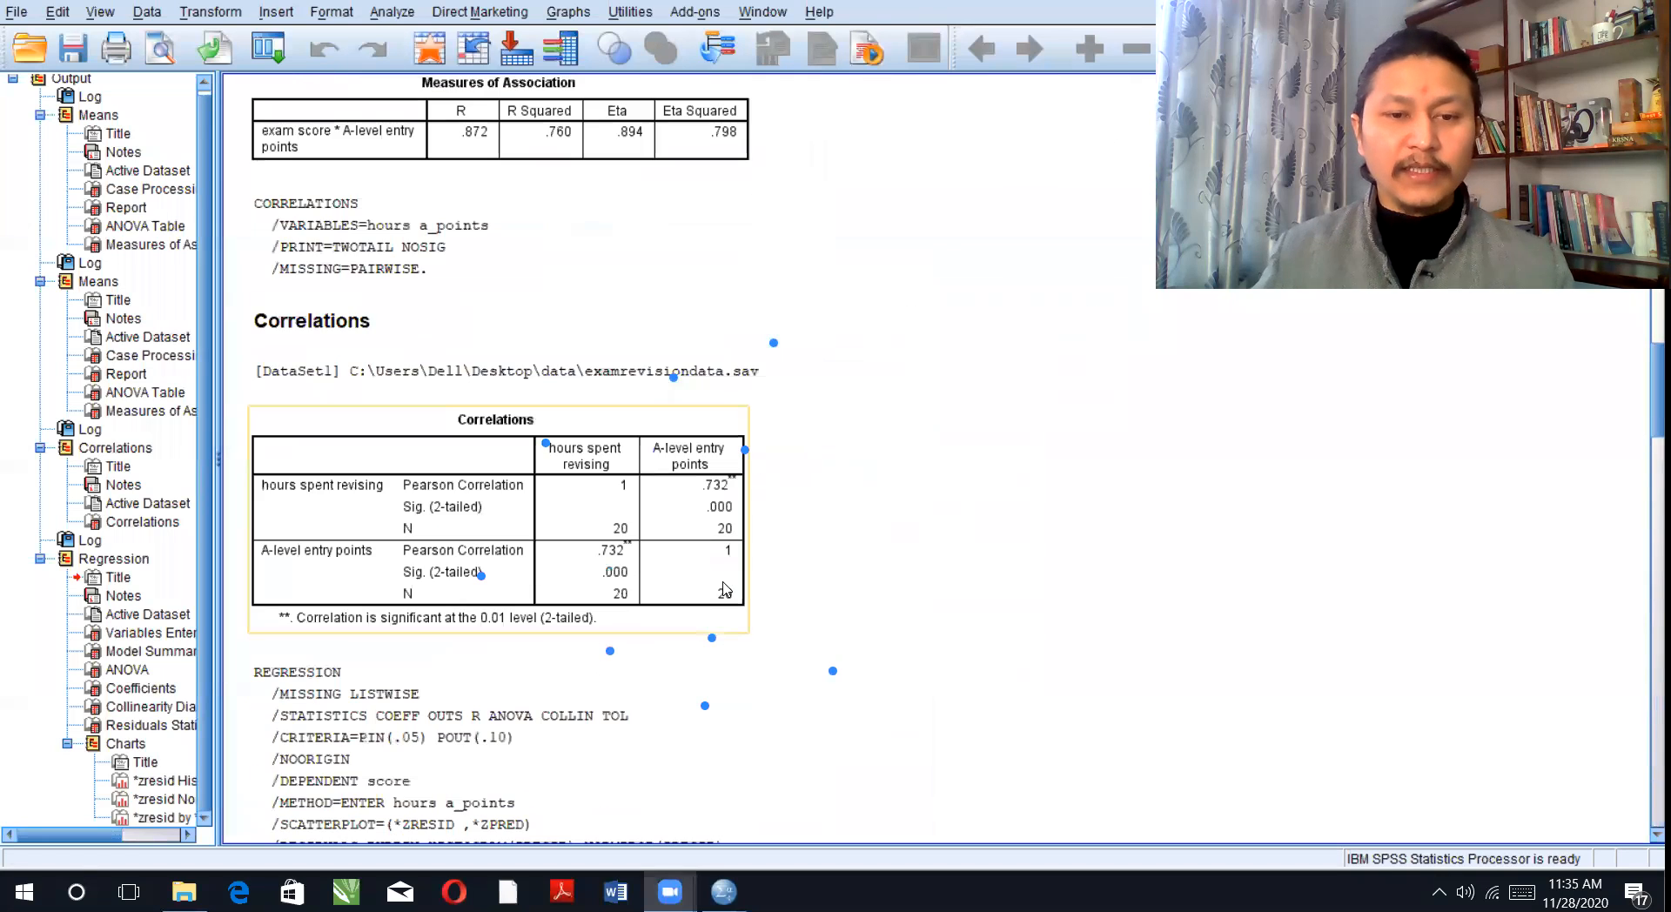
scroll(724, 590, "down", 18)
scroll(740, 622, "up", 20)
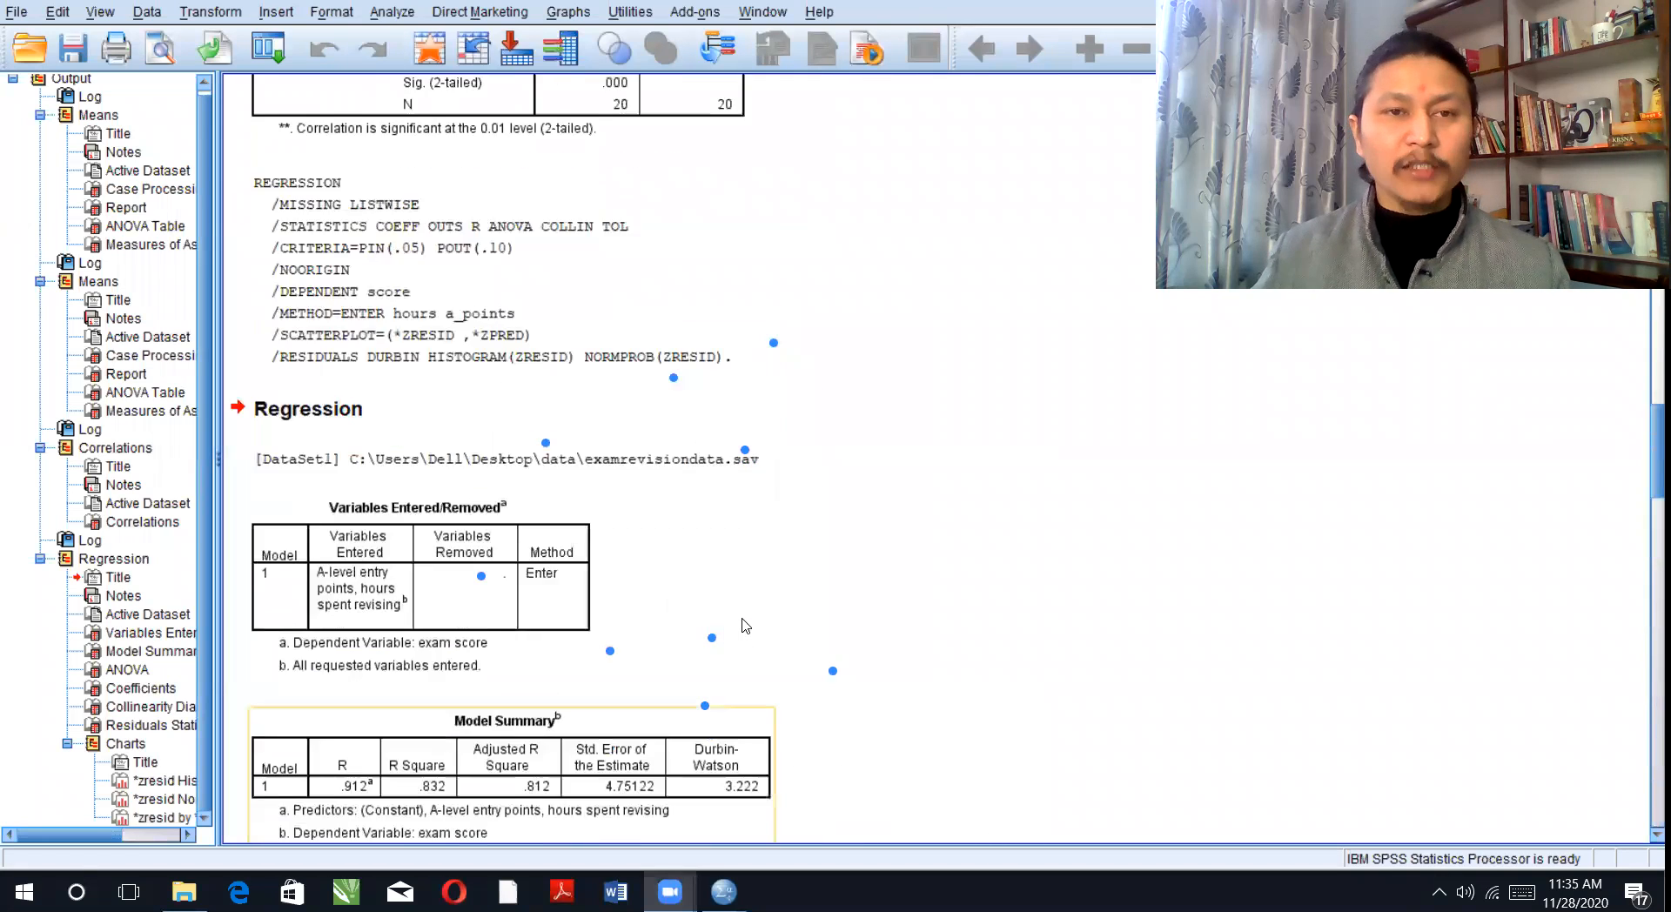
Set up a fresh linear regression with exam score as dependent and hours spent revising and A-level entry points as independents.
left_click(405, 13)
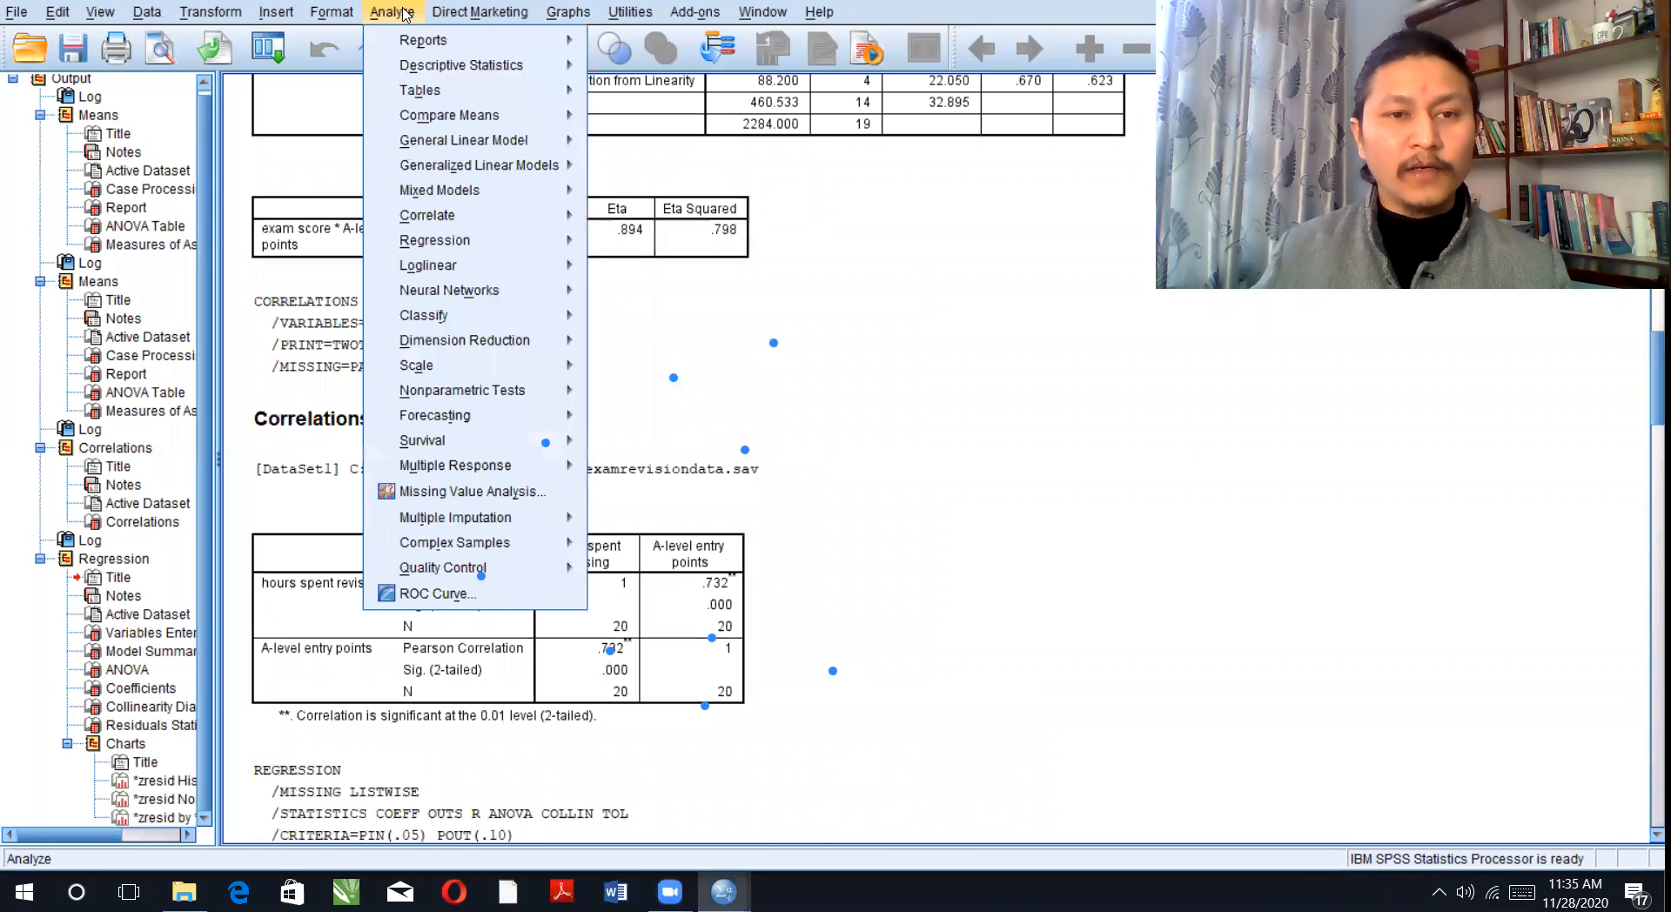
mouse_move(523, 241)
left_click(679, 267)
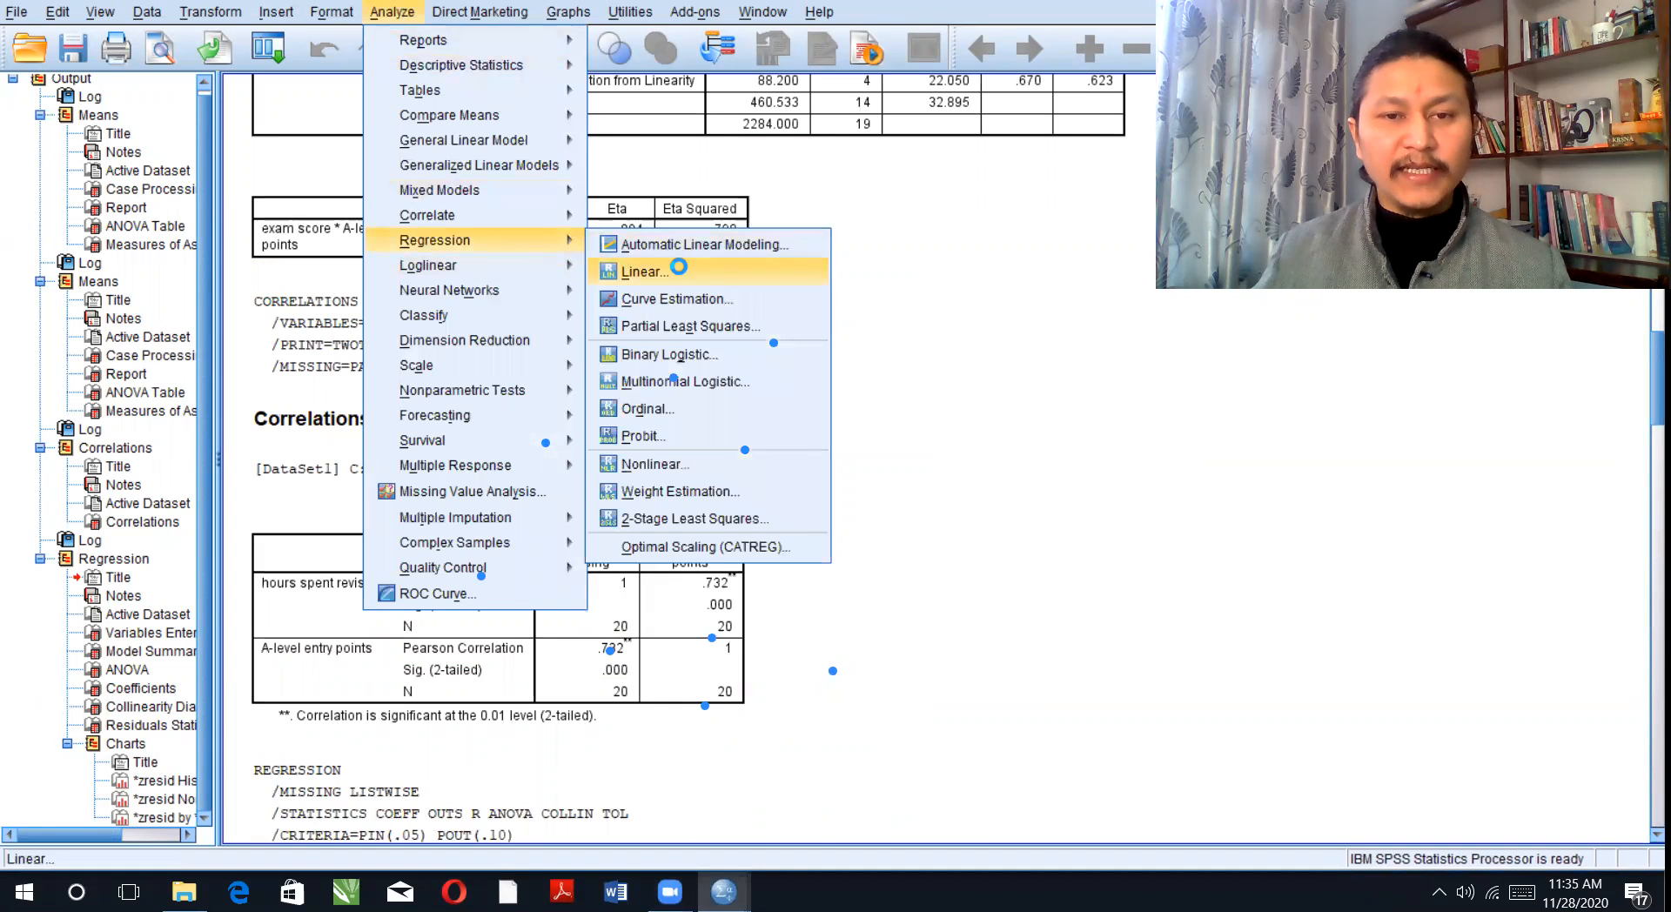
left_click(857, 626)
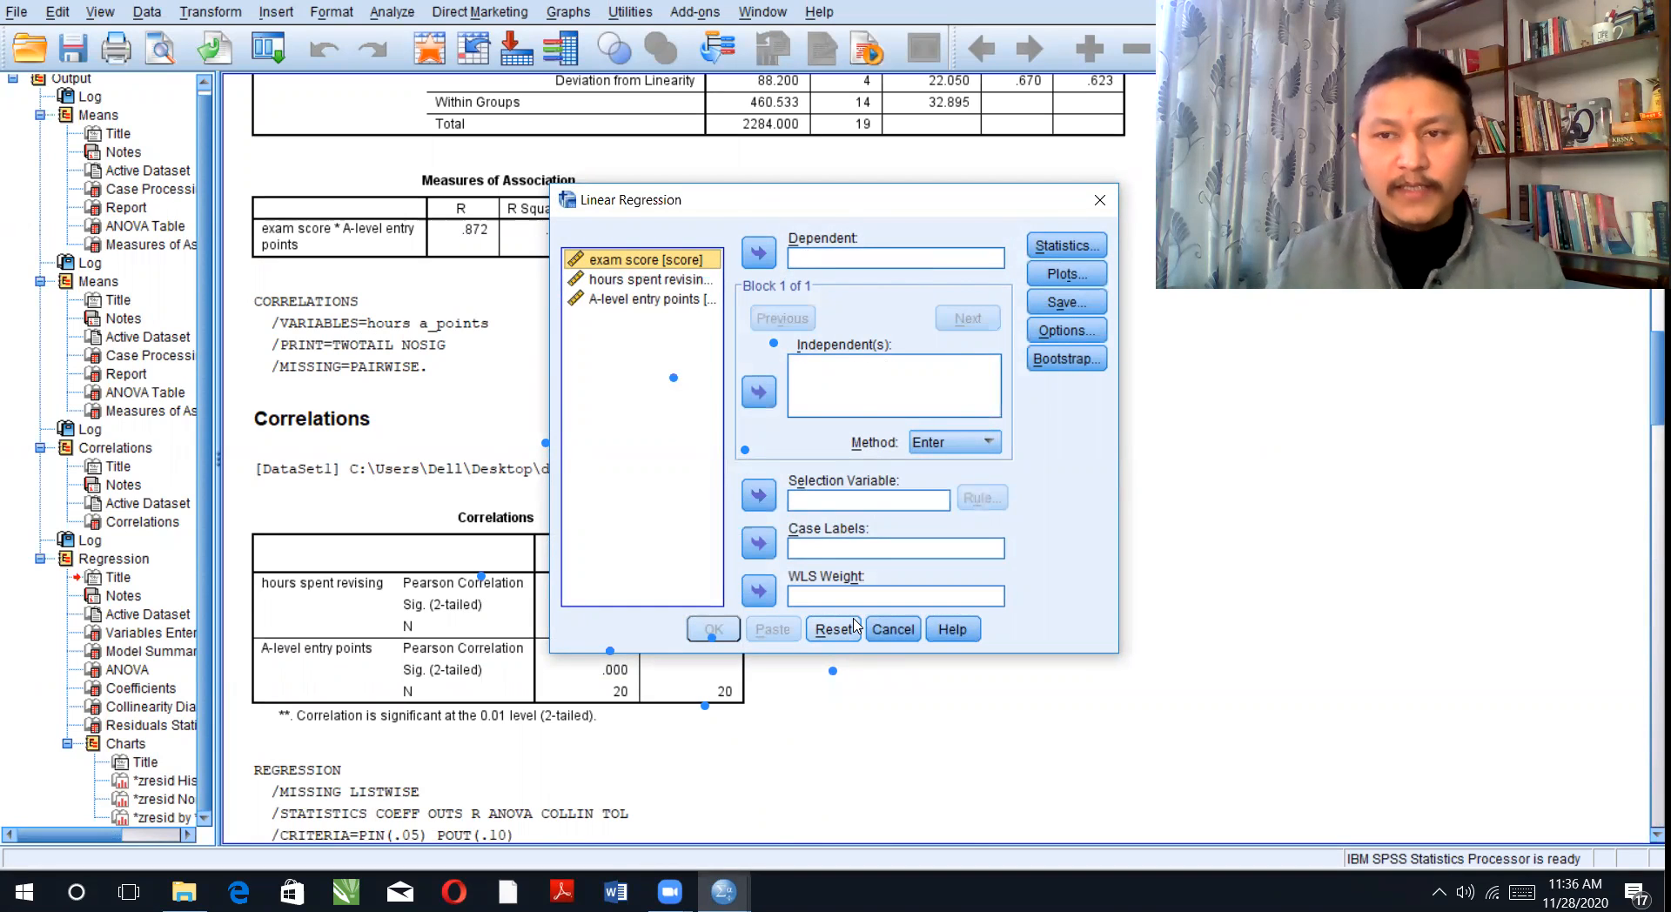
left_click(760, 255)
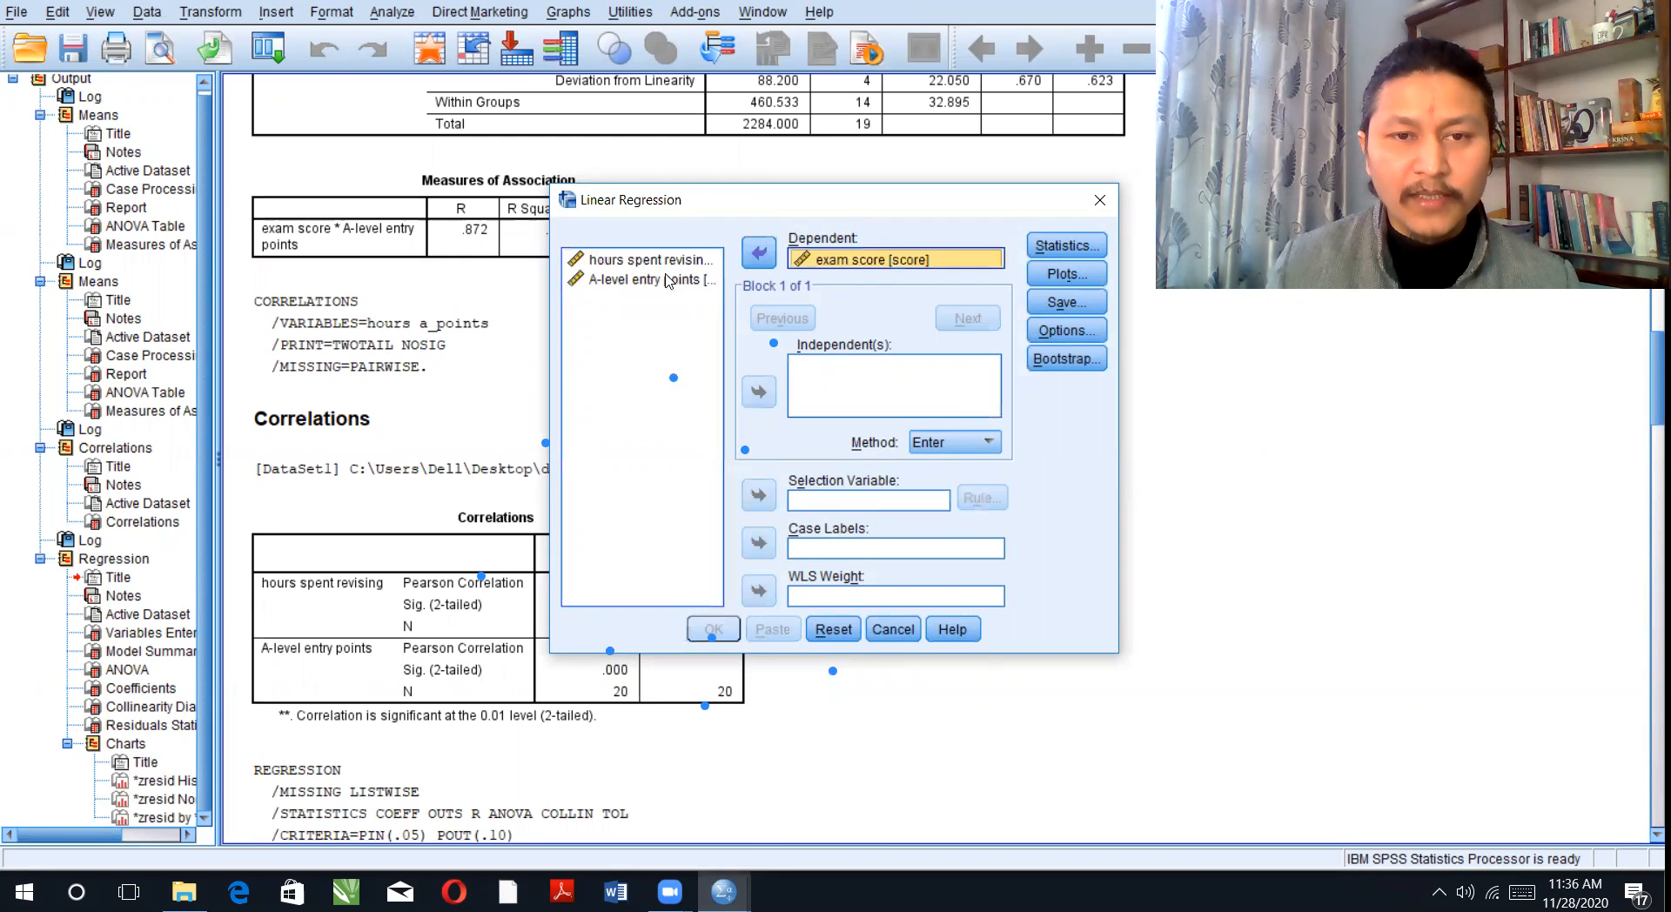
left_click(634, 261)
left_click(759, 392)
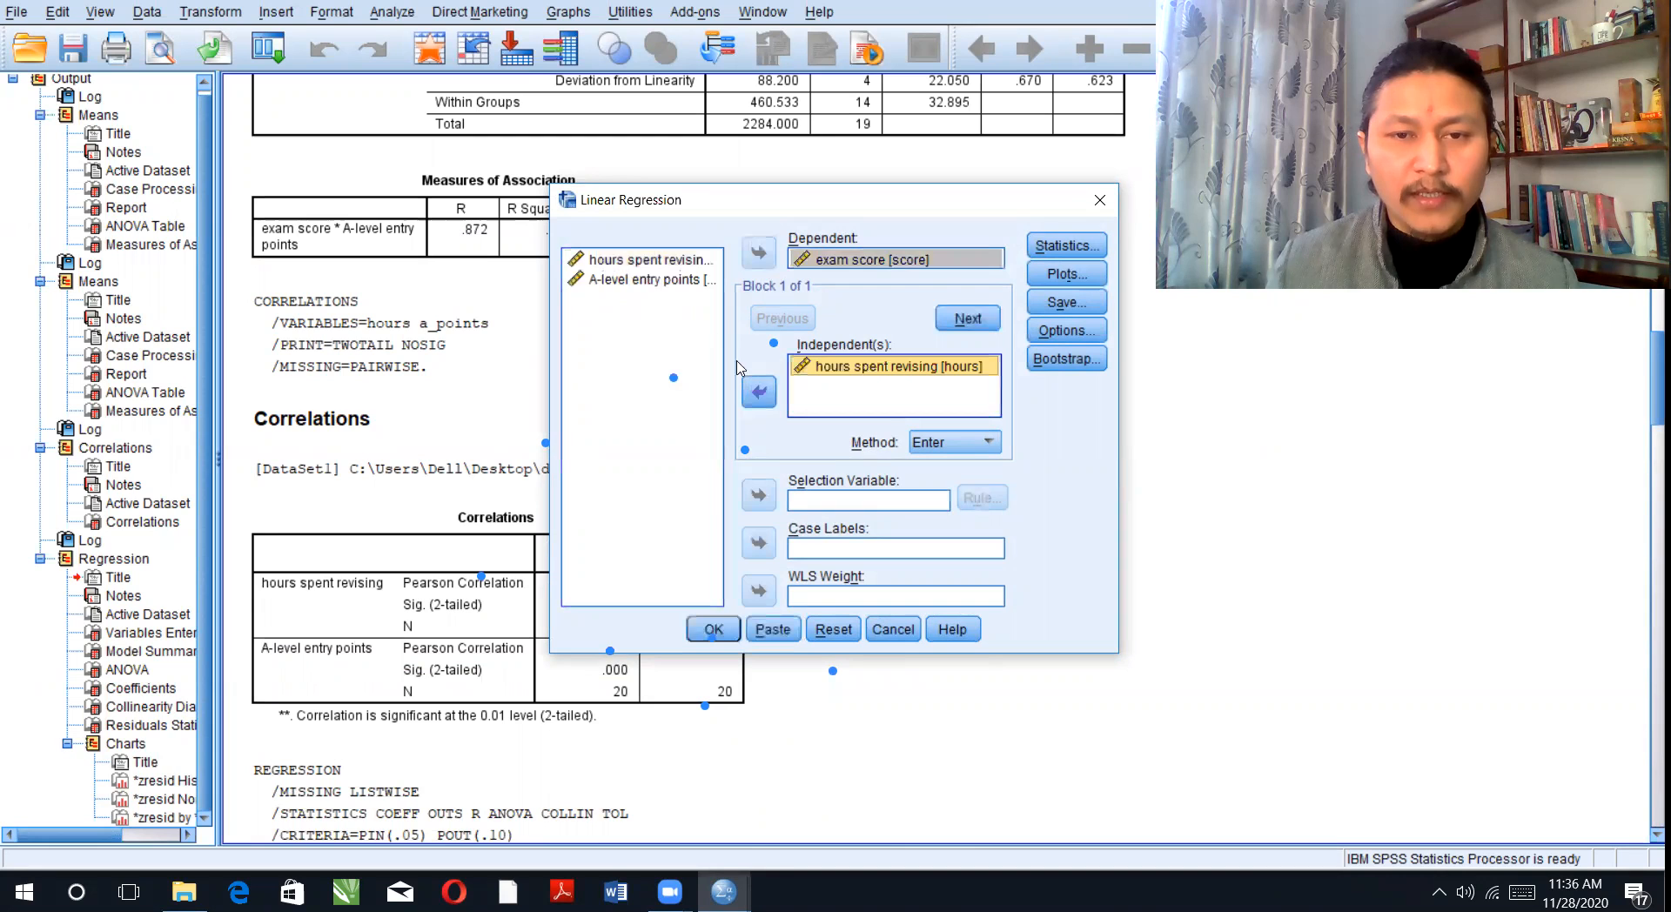
left_click(654, 280)
left_click(761, 395)
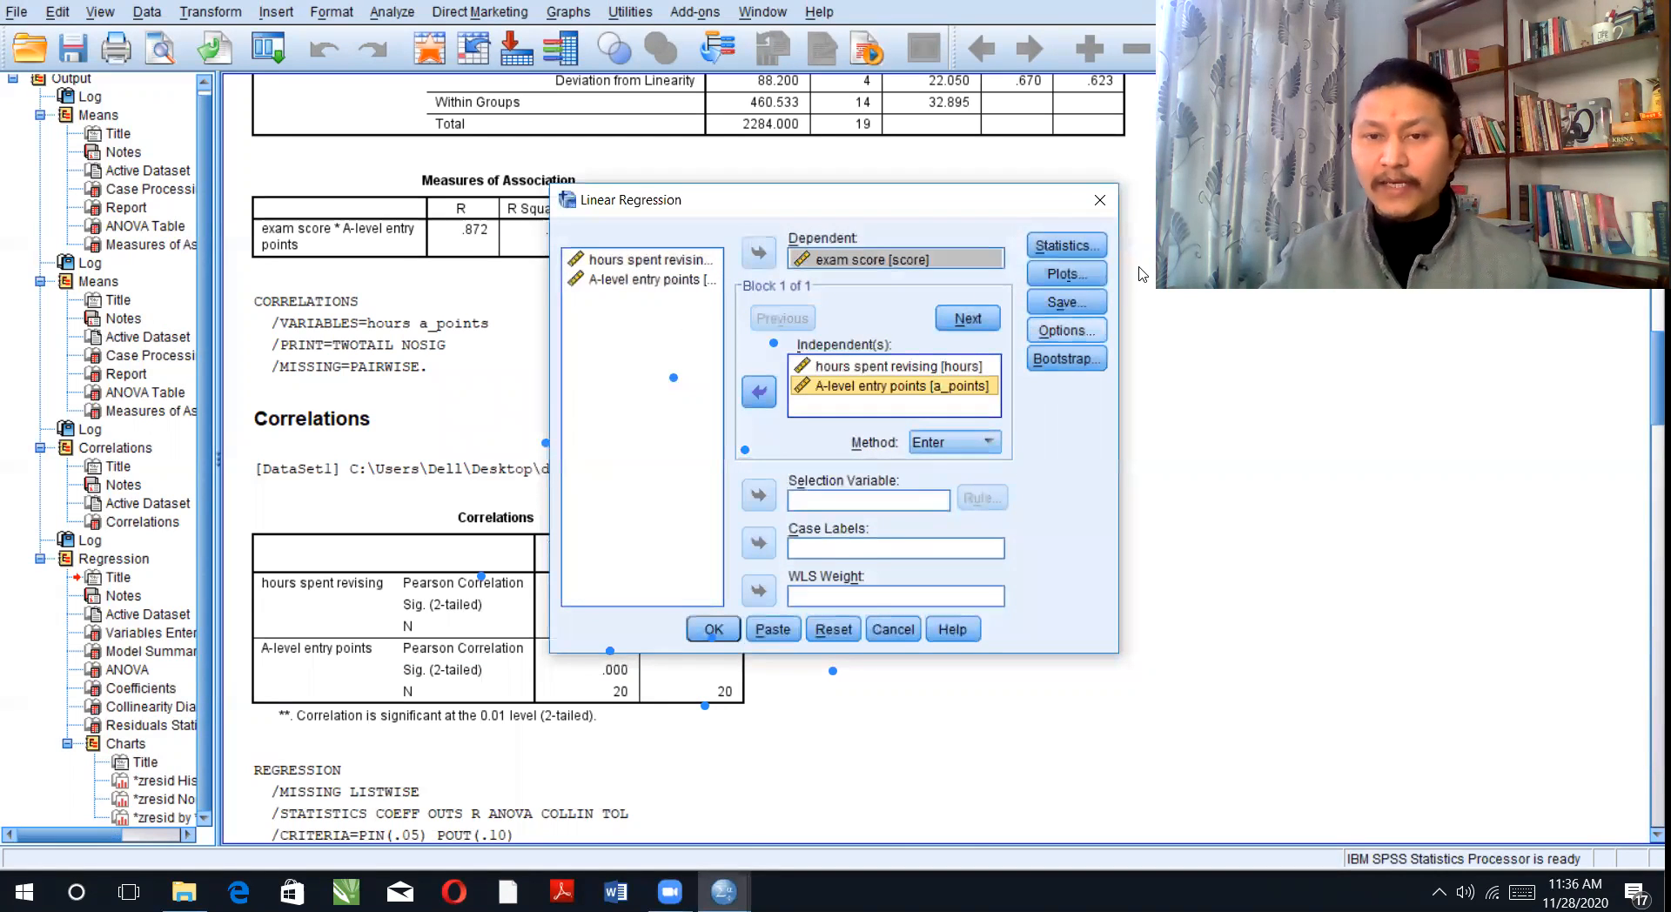
Run the regression with only the Estimates and Model fit statistics enabled, and view its Model Summary.
left_click(1066, 246)
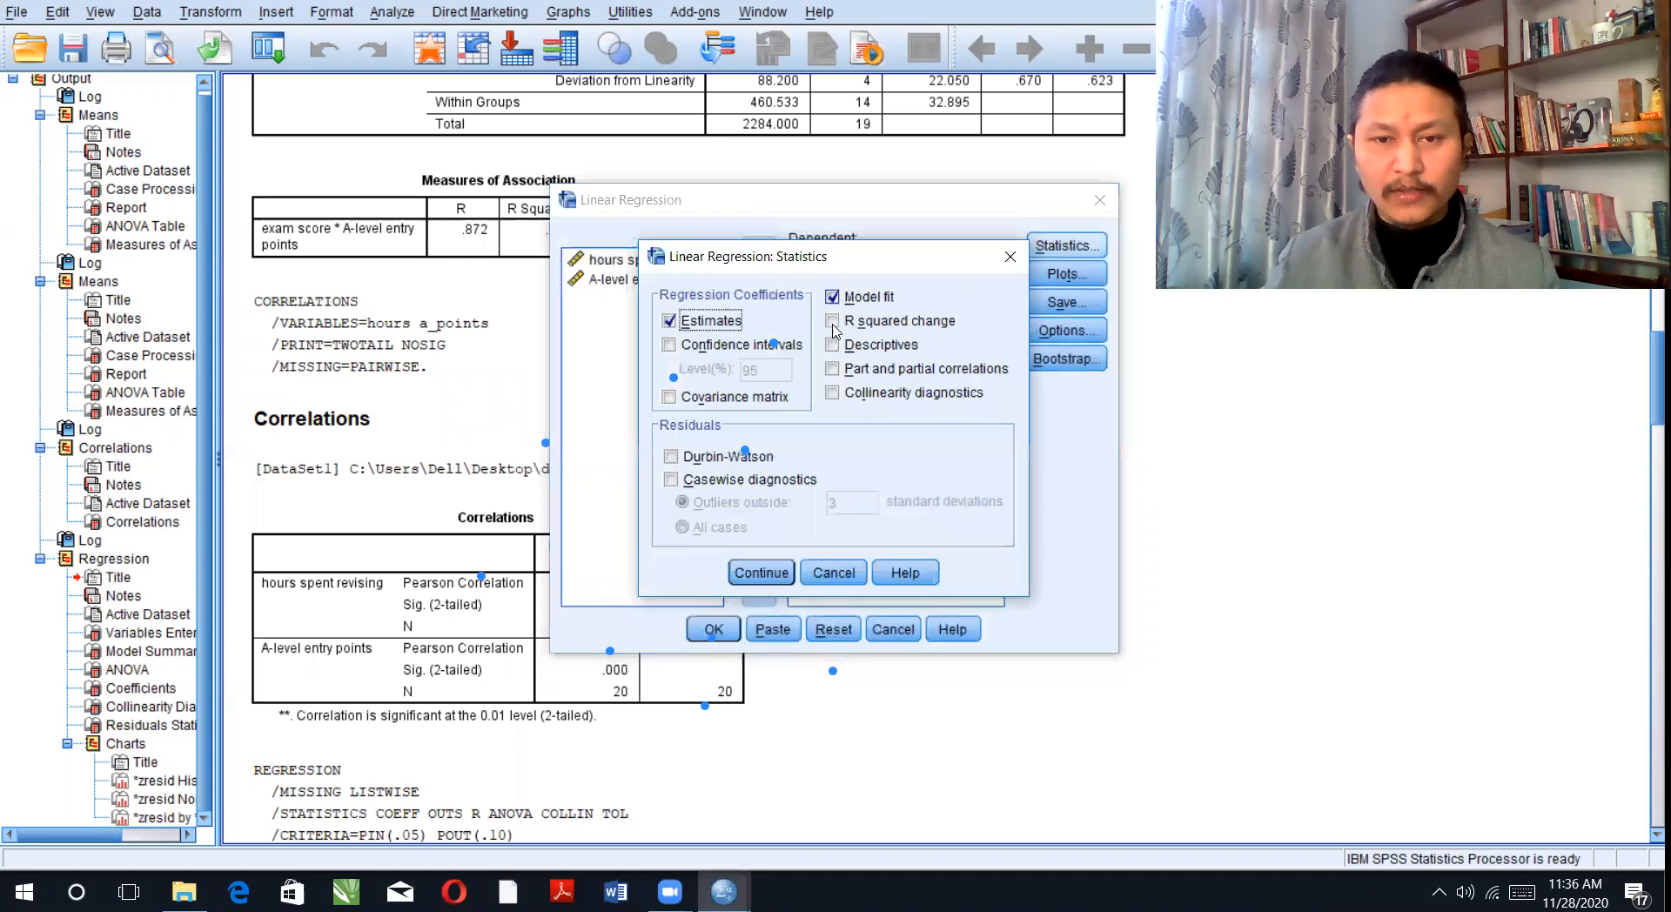
left_click(755, 566)
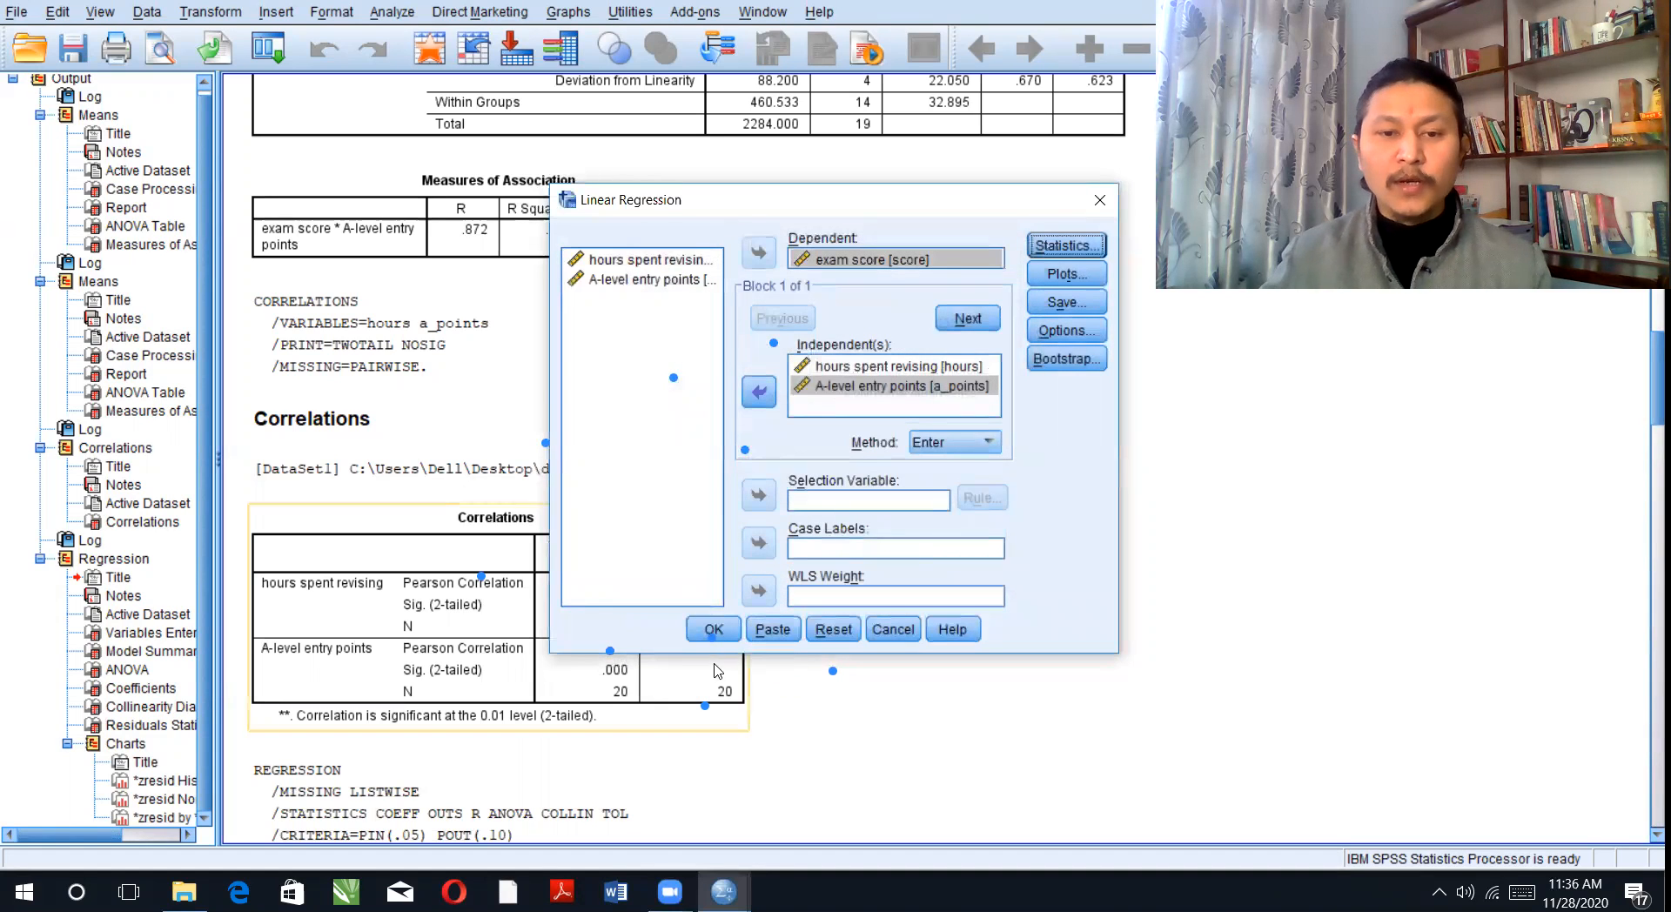
left_click(721, 636)
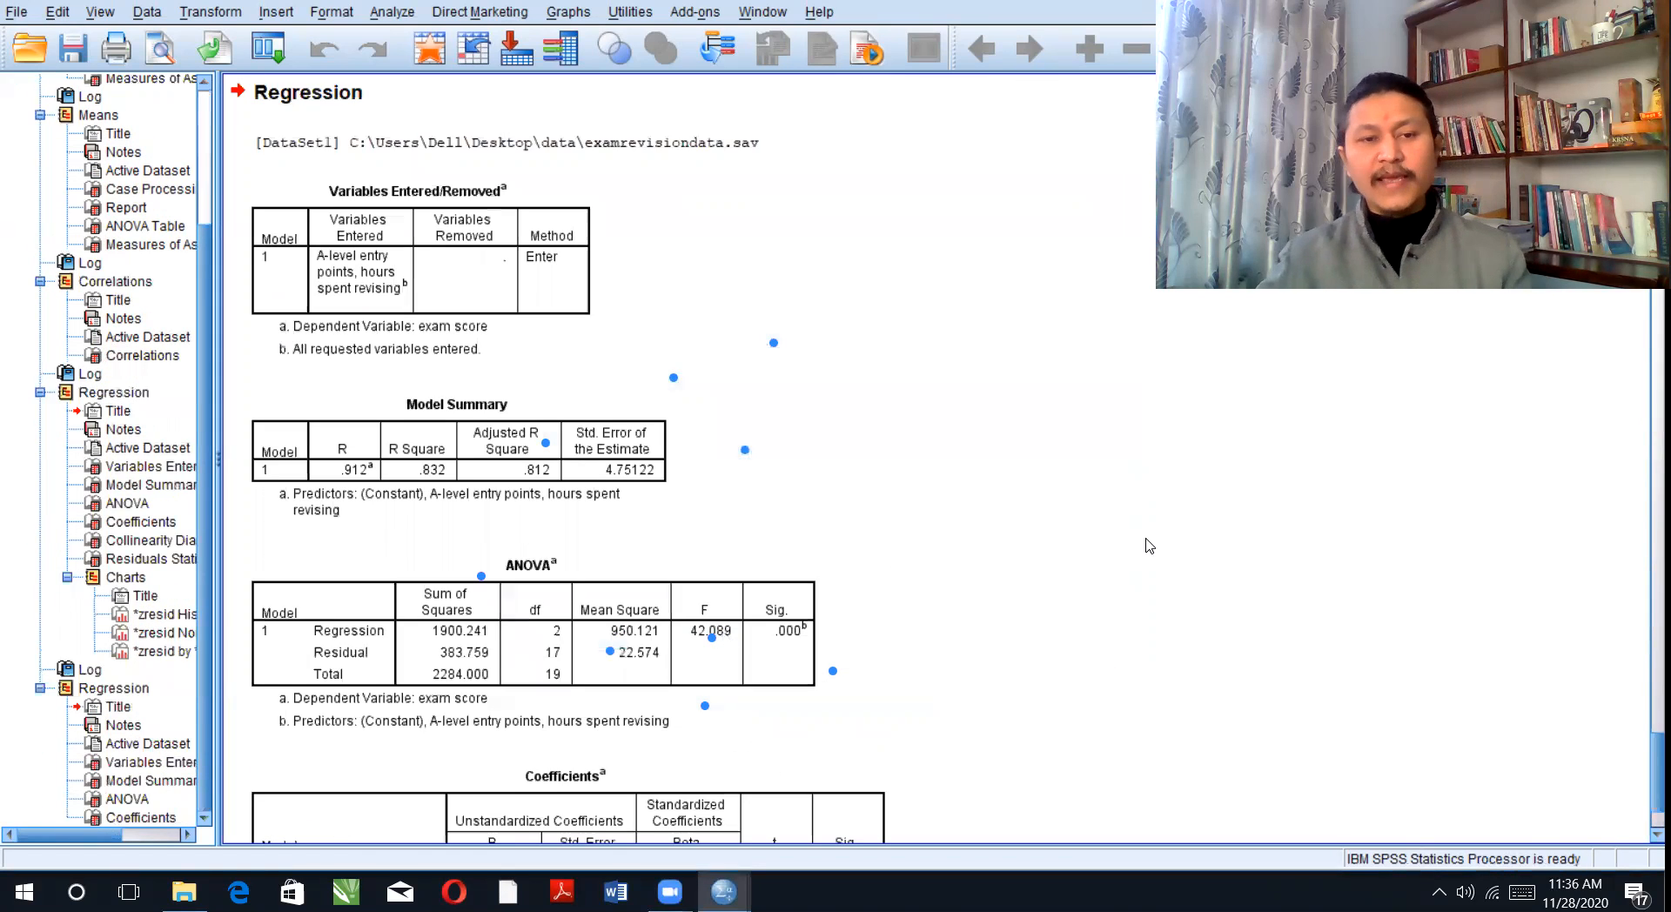
scroll(804, 547, "down", 1)
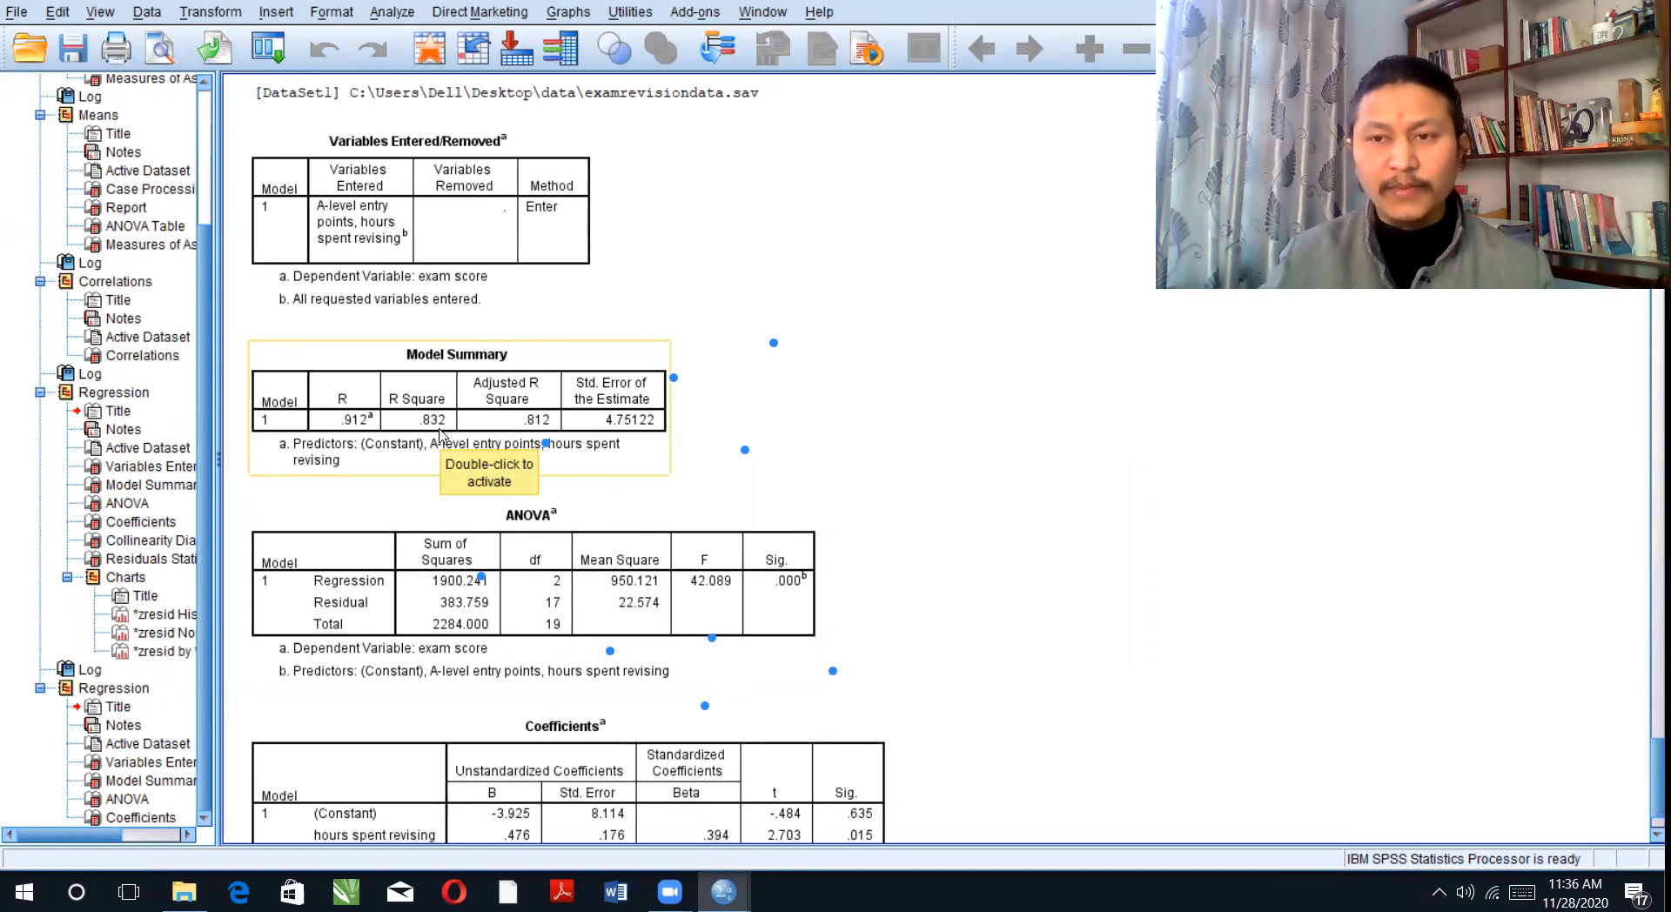
Examine the new regression's ANOVA significance and the Coefficients table for hours spent revising and A-level entry points.
scroll(439, 433, "down", 3)
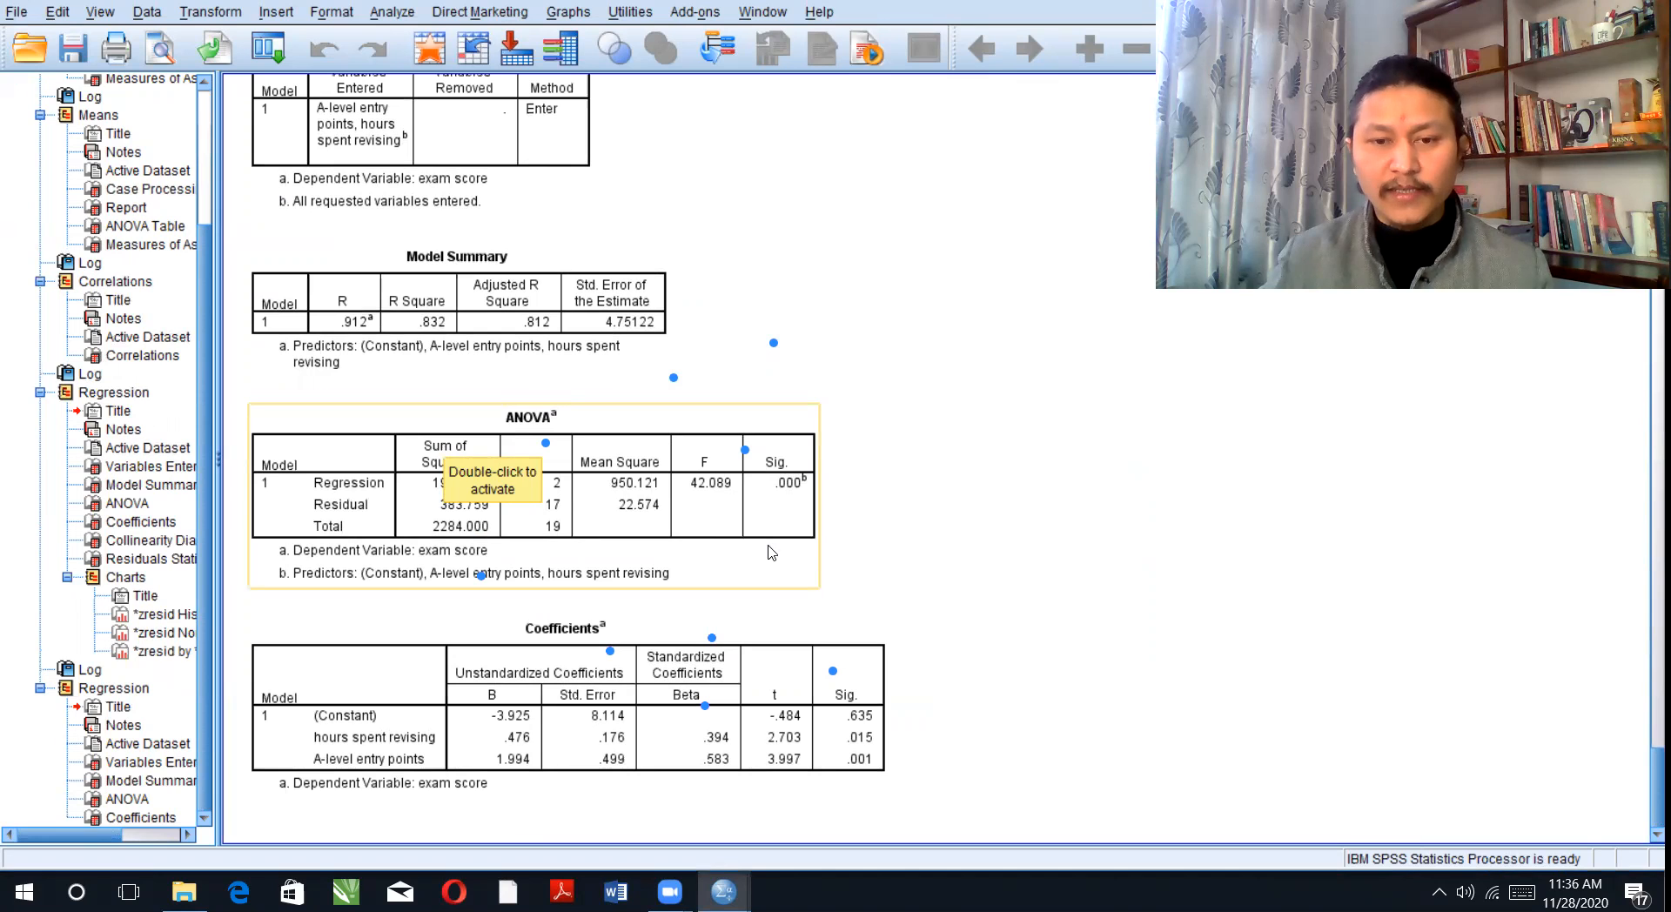
scroll(799, 740, "up", 1)
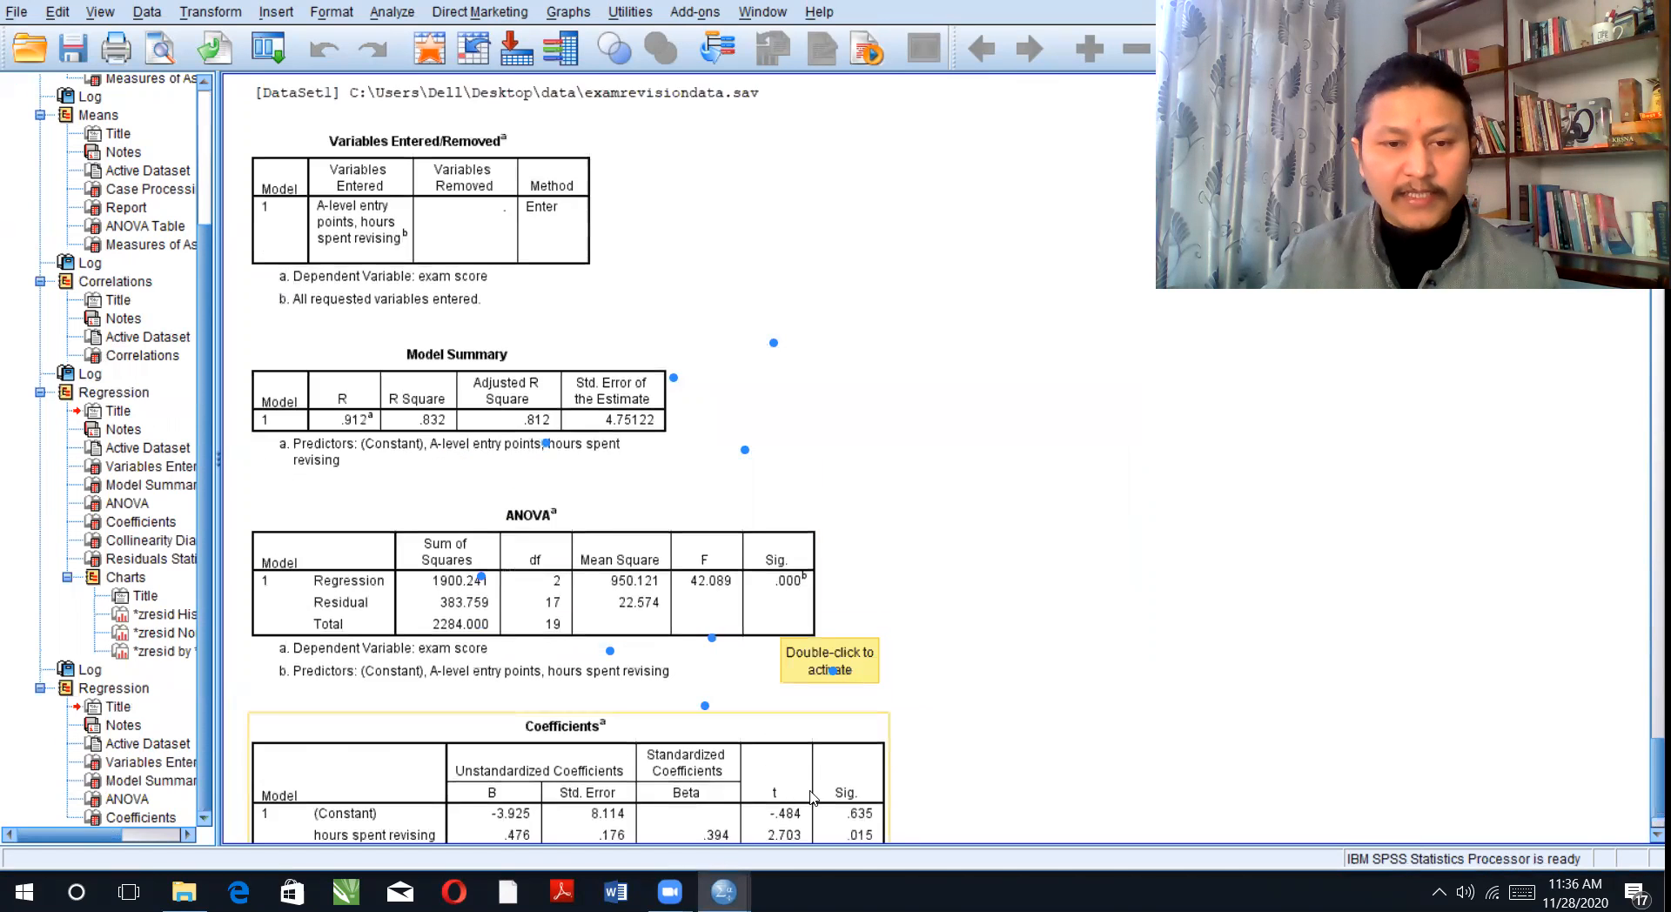
scroll(852, 729, "down", 1)
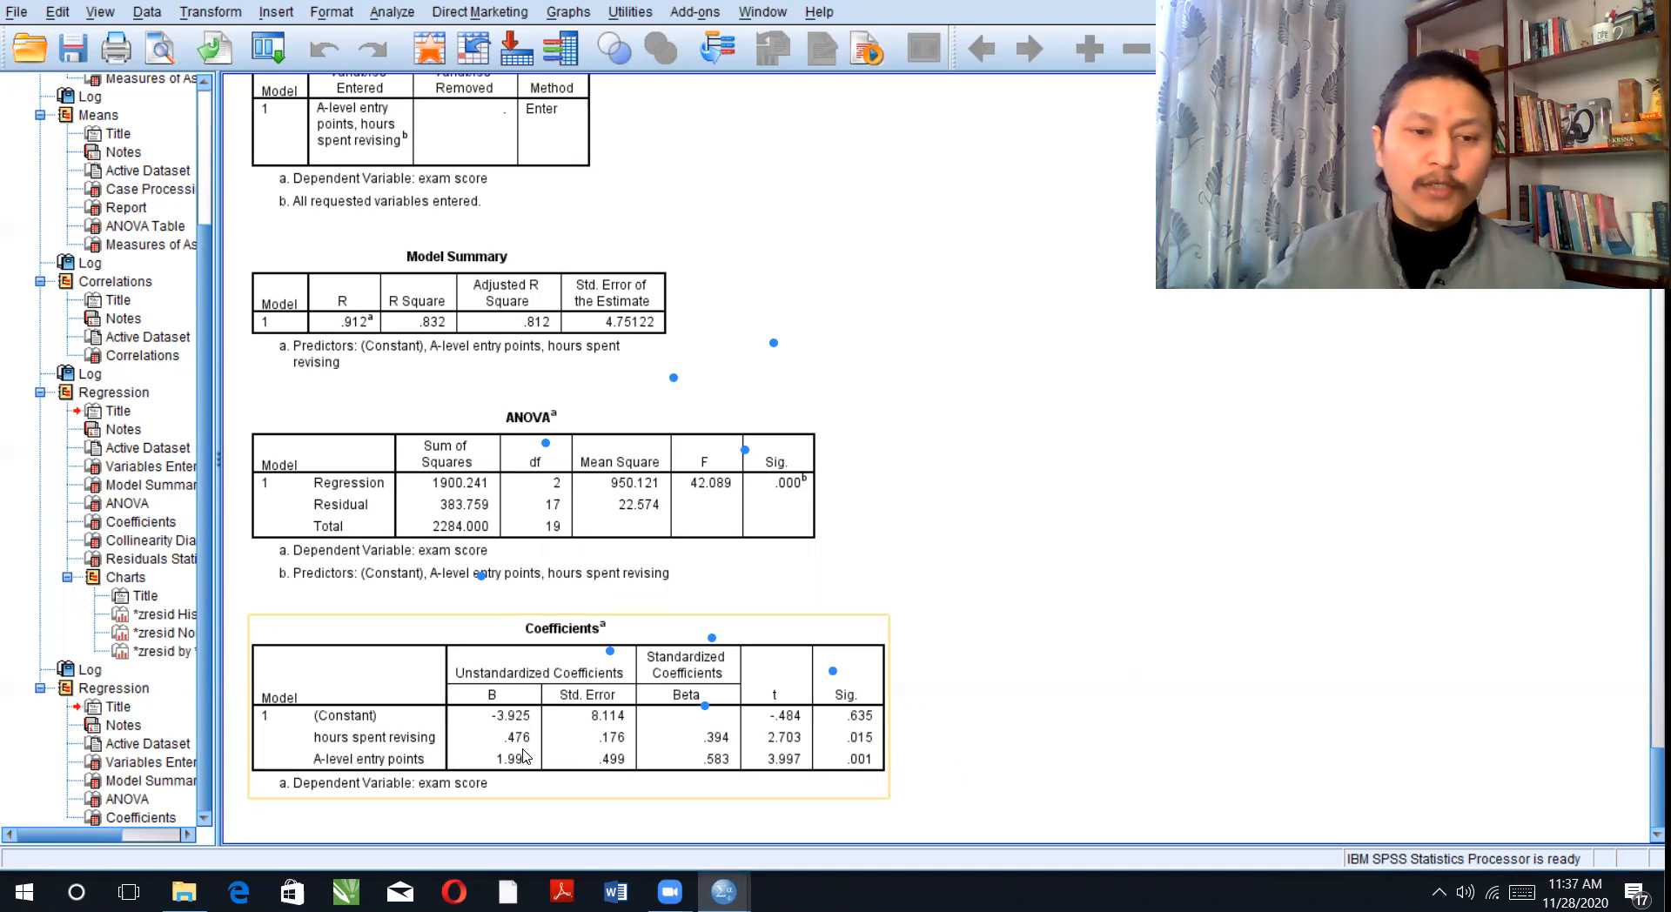
left_click(432, 428)
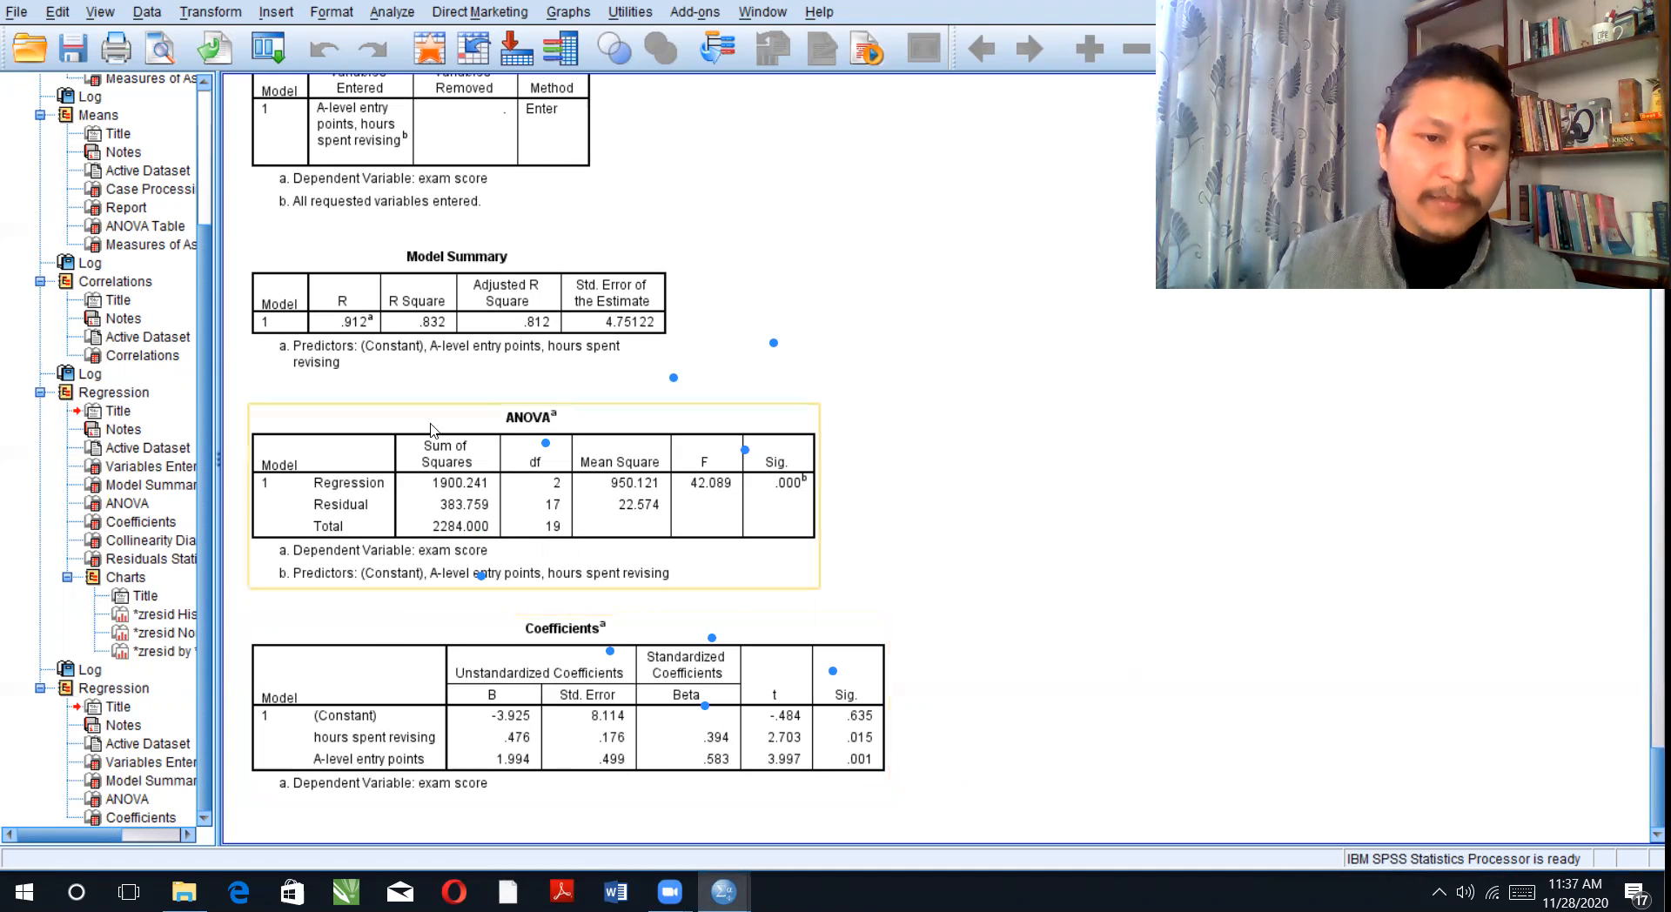
left_click(435, 616)
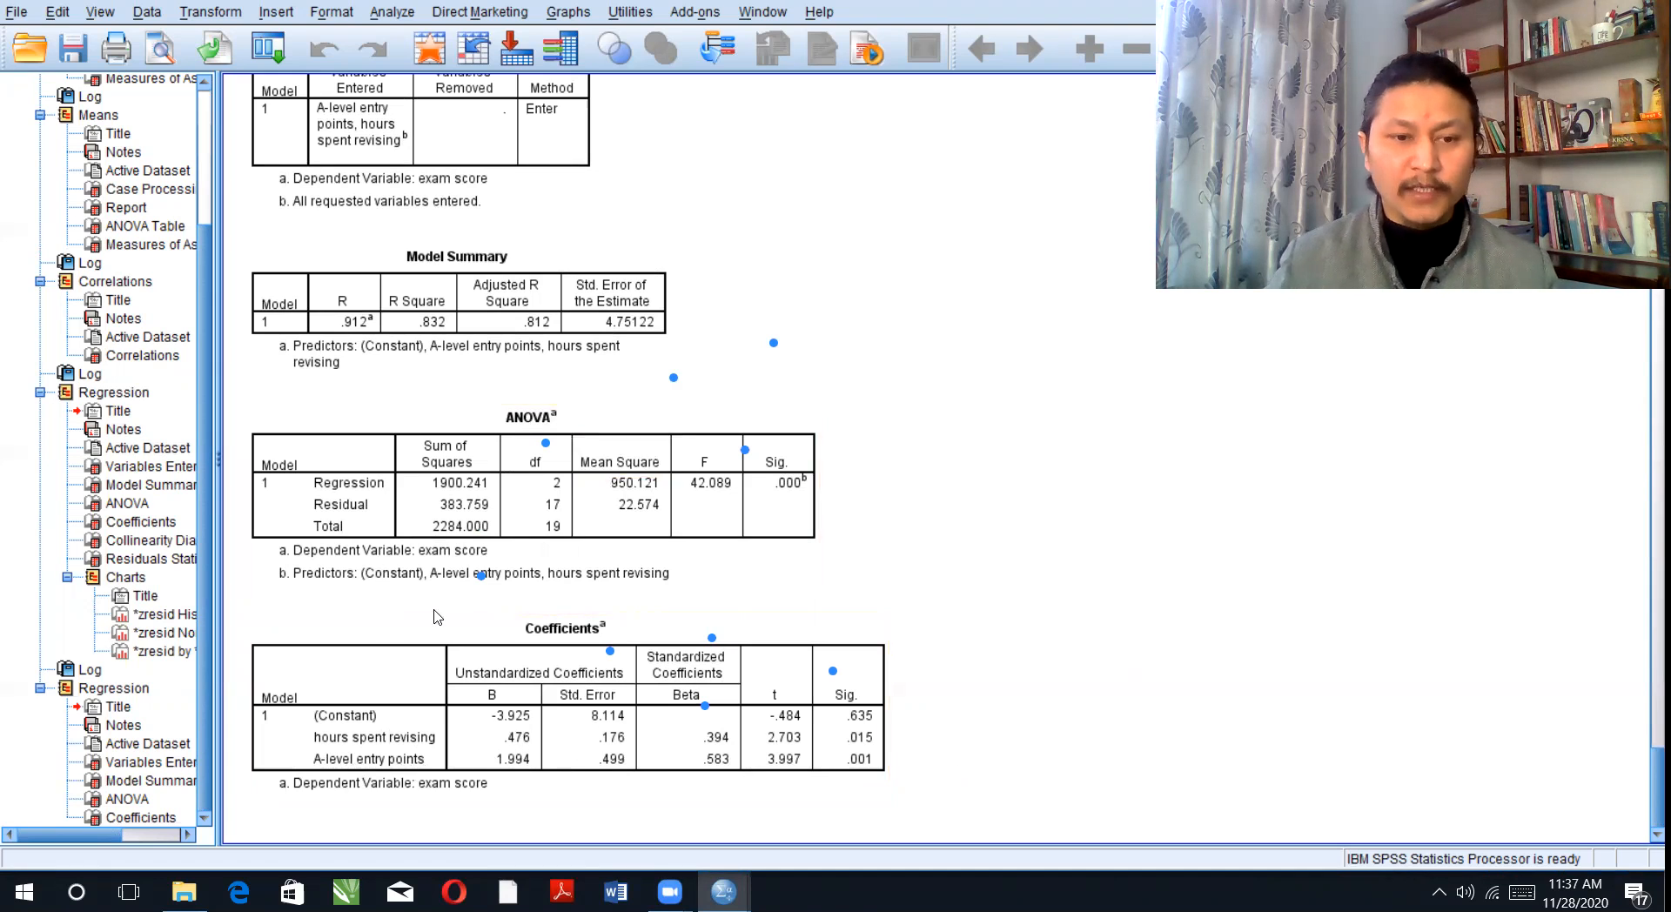
left_click(437, 618)
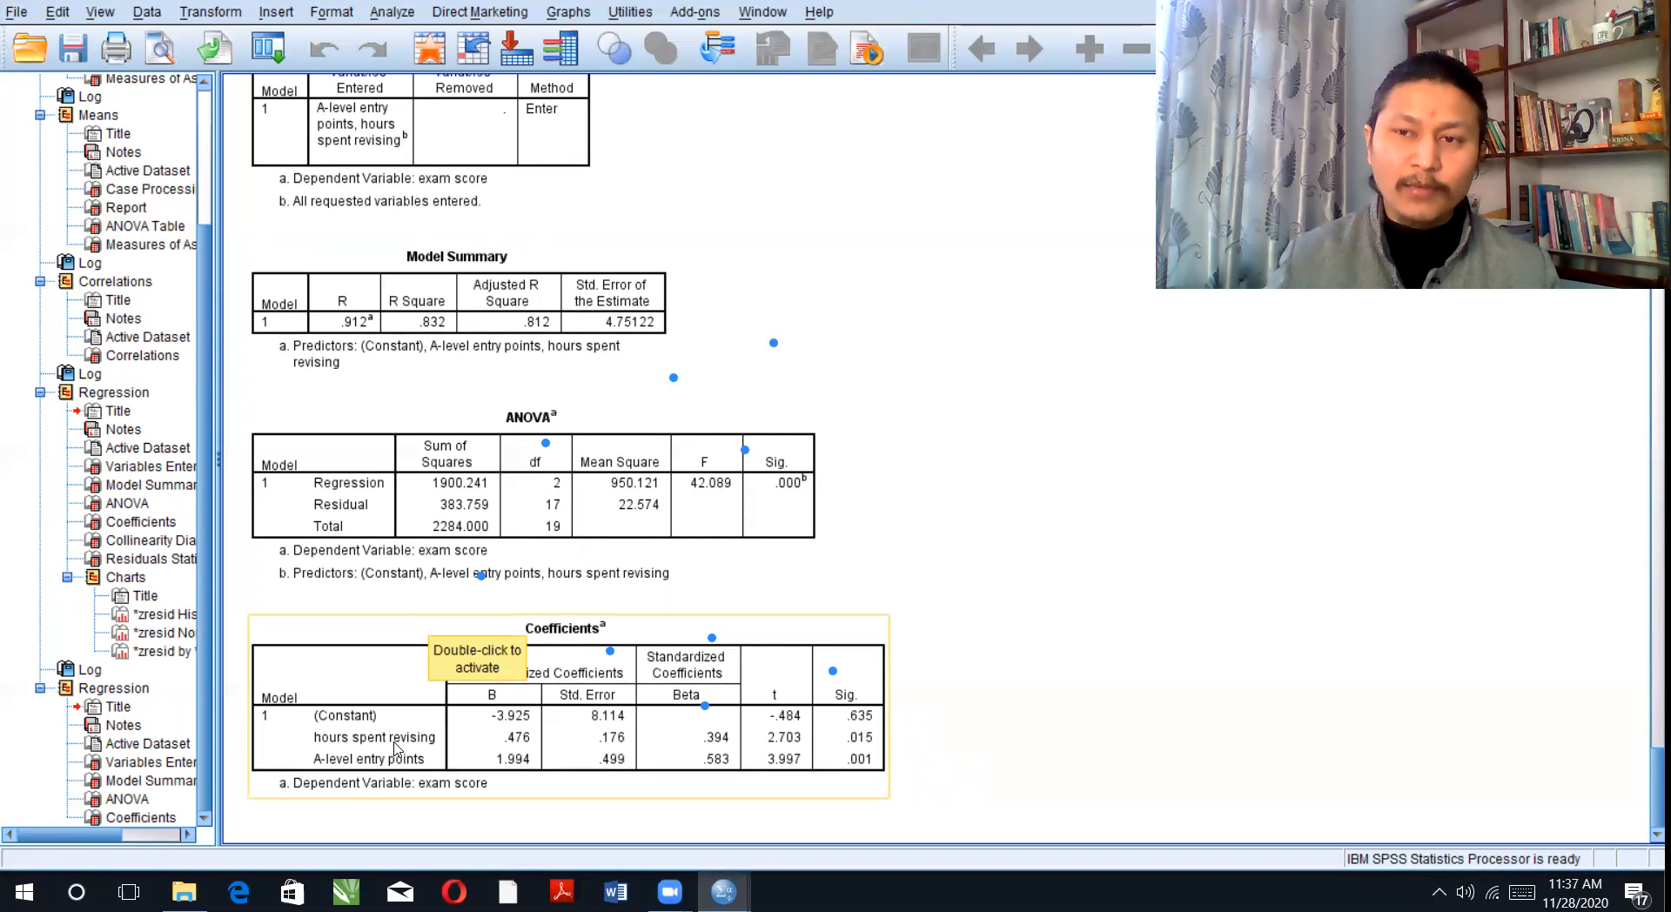